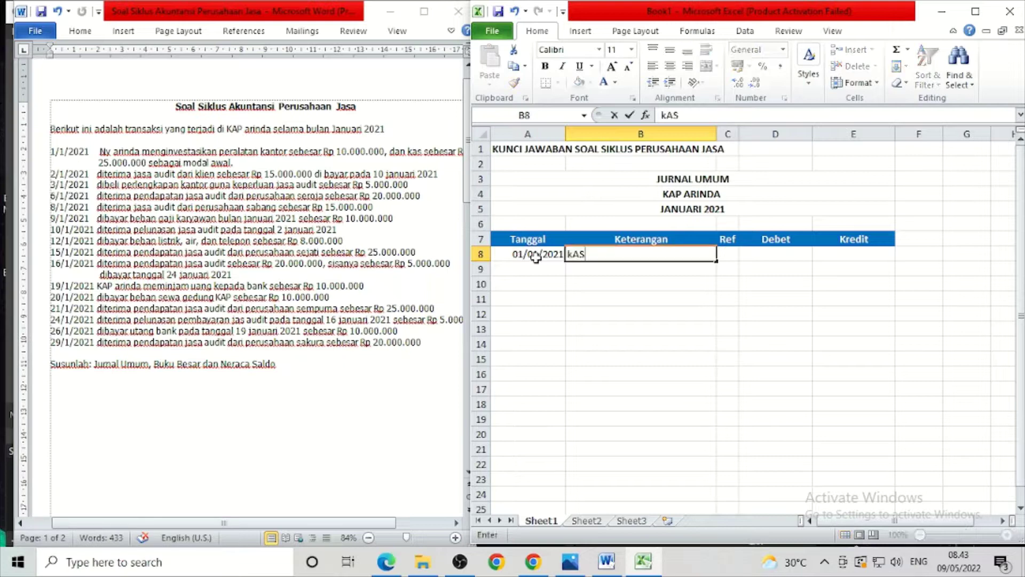
# List the accounts Kas, Peralatan Kantor and Modal in B8:B10 for the 01/01/2021 journal entry.
pyautogui.press('Return')
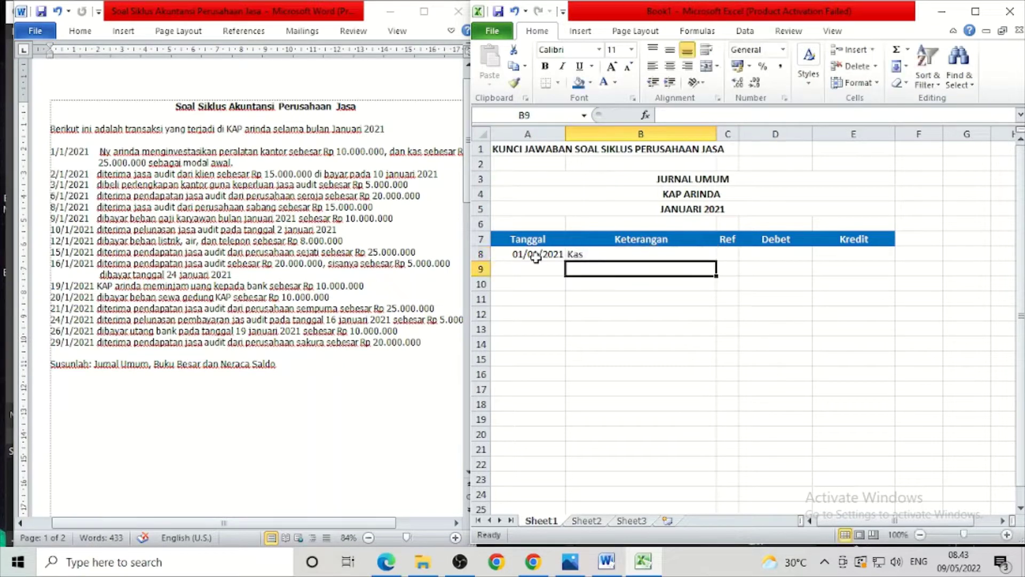
pyautogui.write('Peralata')
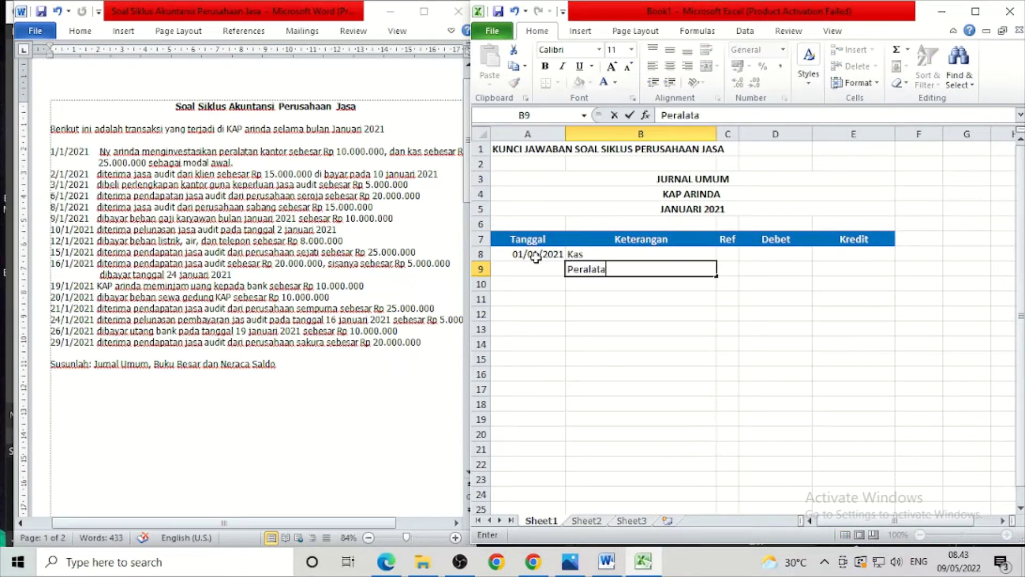
pyautogui.write('n Kantor')
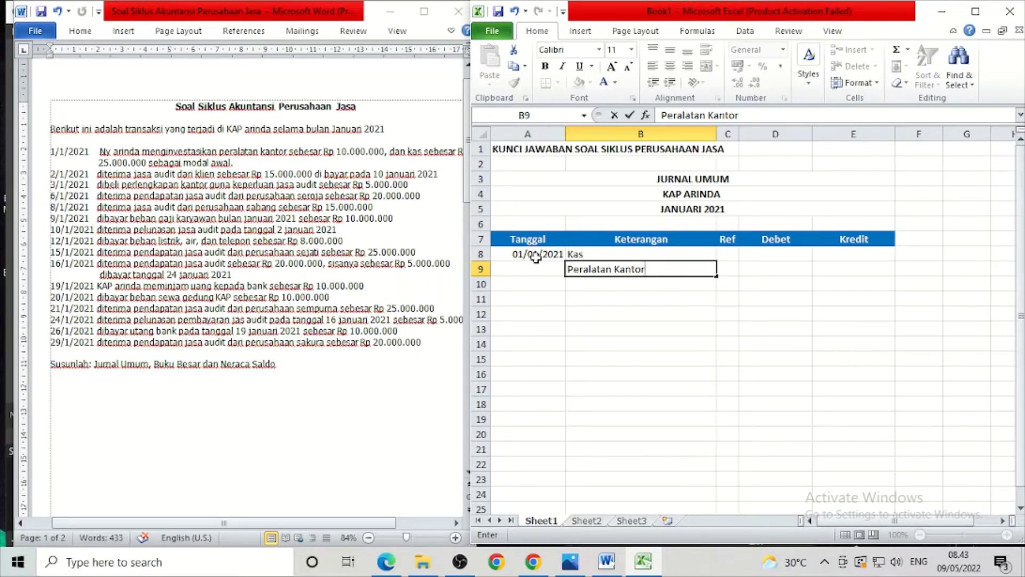
pyautogui.press('Return')
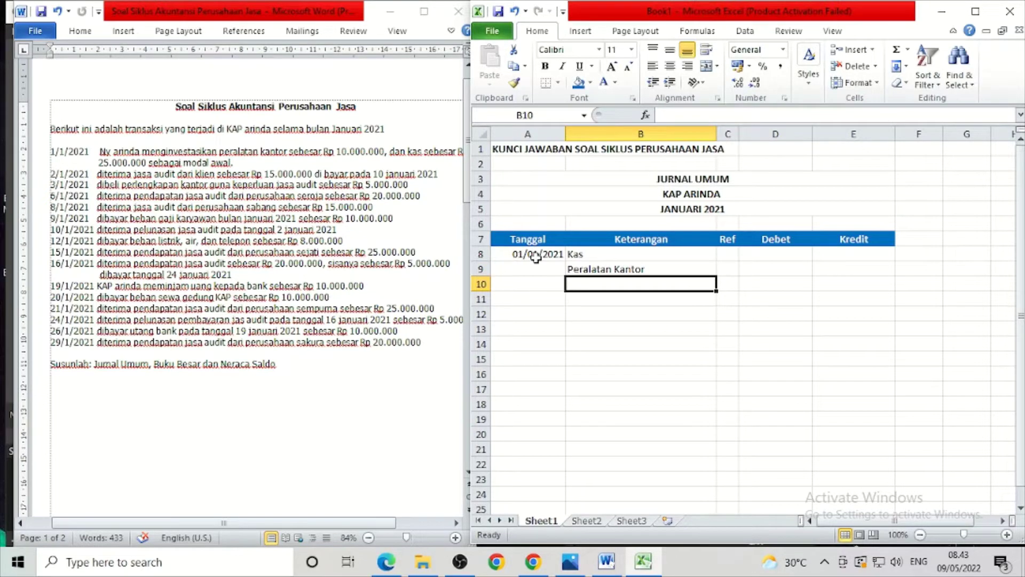
pyautogui.write('Modal')
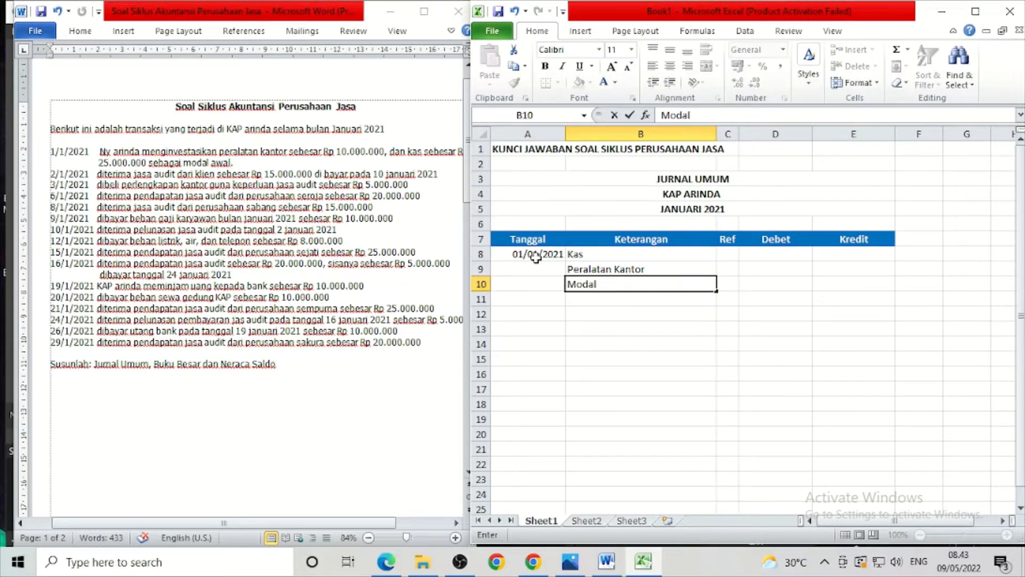
pyautogui.press('Tab')
# Enter 10000000 as the debit amount for Kas in D8.
pyautogui.press('Right')
pyautogui.press('Up')
pyautogui.press('Up')
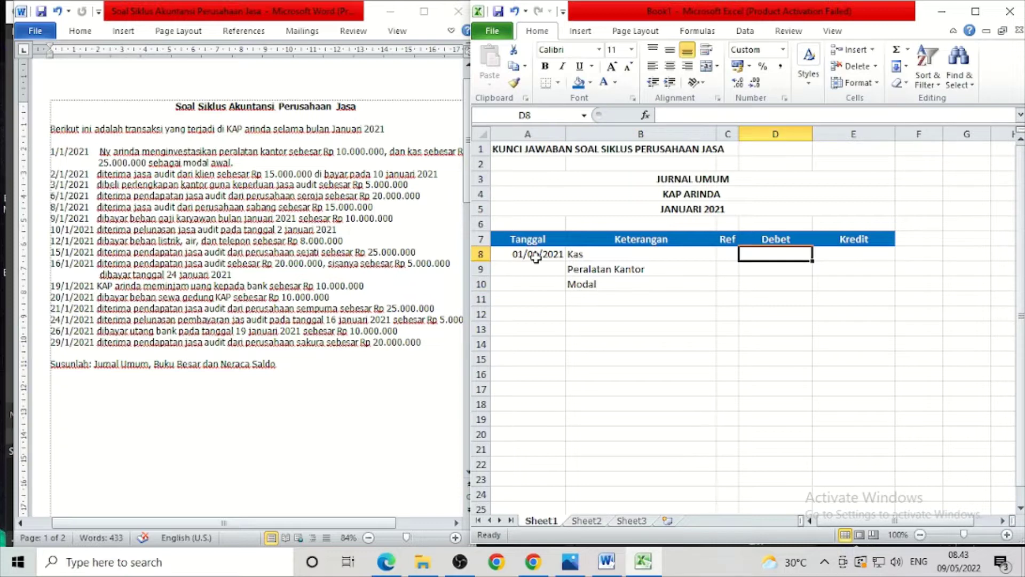
pyautogui.write('10000000')
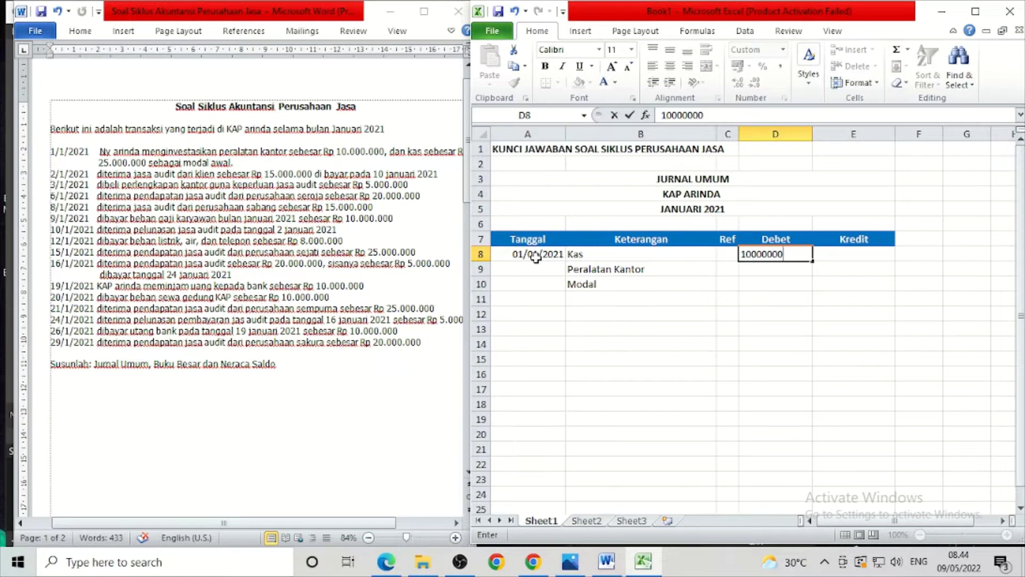
pyautogui.press('Return')
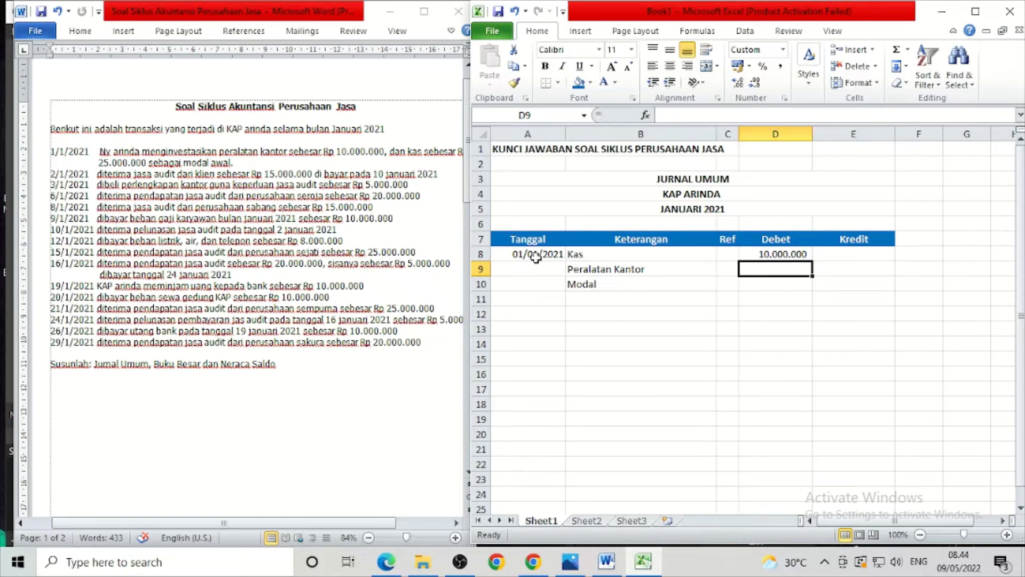
pyautogui.press('Up')
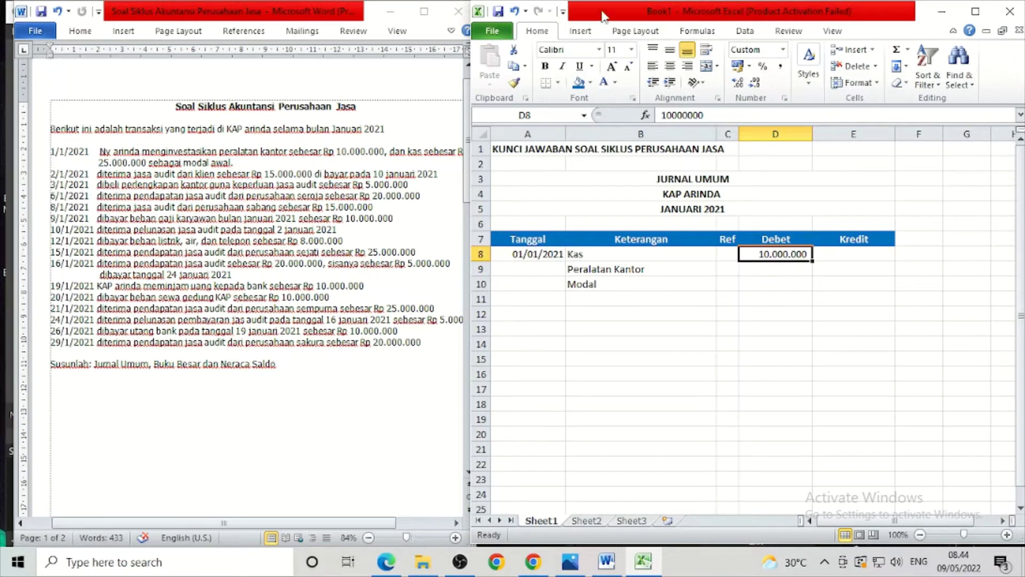
# Shift the Excel window slightly aside and widen the Word window to show more of the transaction text.
pyautogui.moveTo(603, 16); pyautogui.dragTo(618, 20)
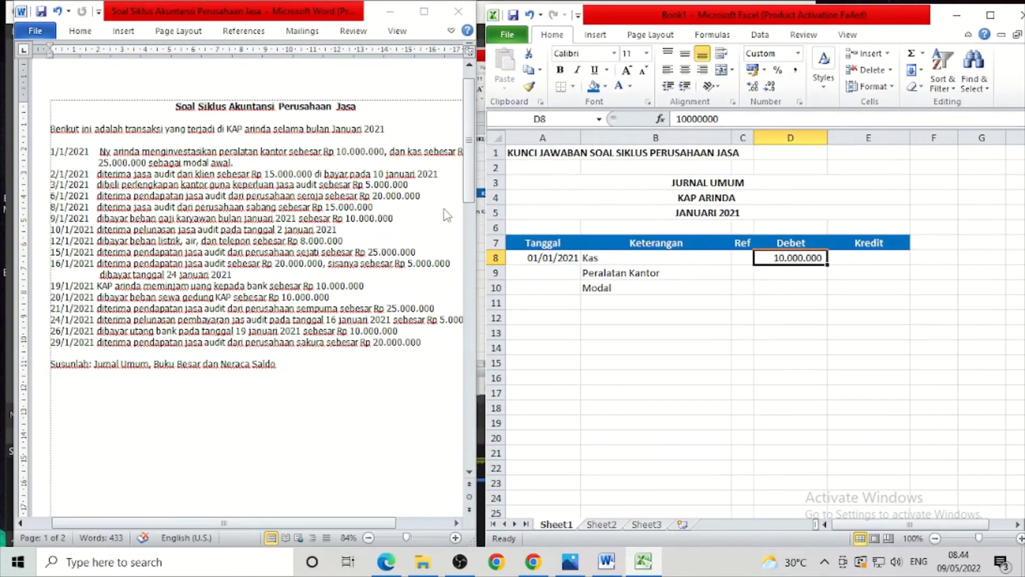
pyautogui.moveTo(476, 236); pyautogui.dragTo(481, 232)
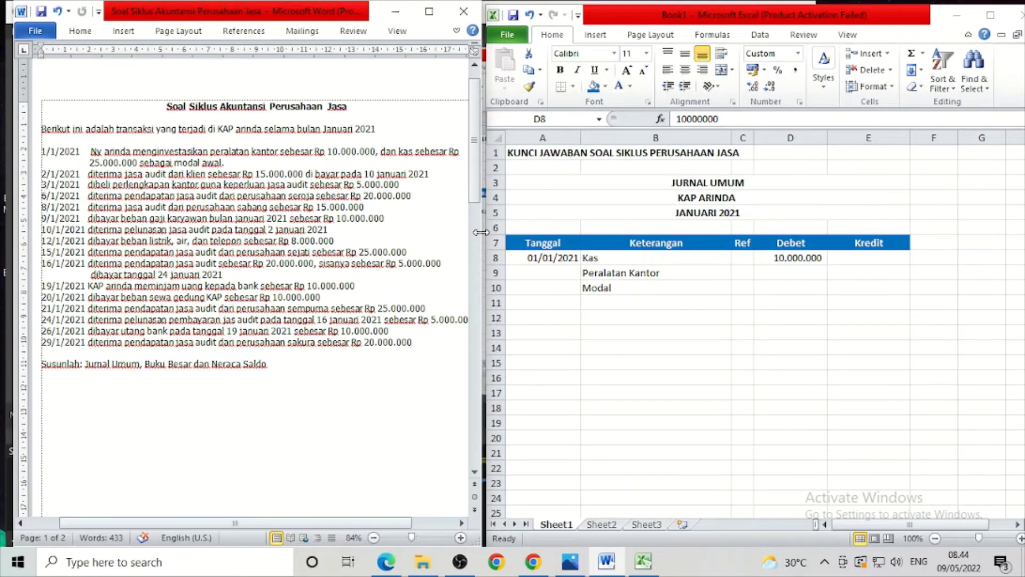
# Set the 01/01/2021 debits to 25000000 for Kas in D8 and 10000000 for Peralatan Kantor in D9.
pyautogui.click(796, 257)
pyautogui.write('25.000.')
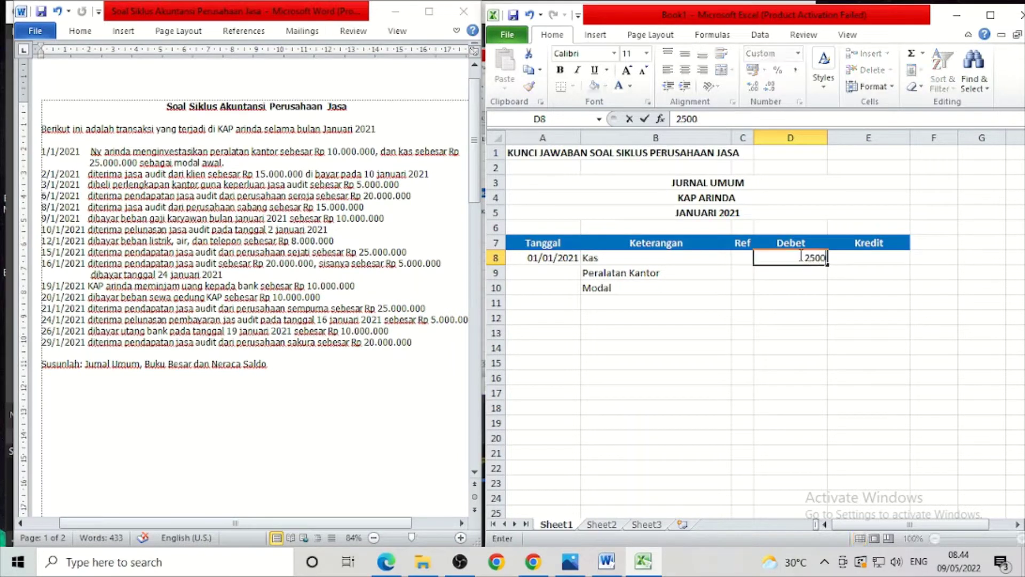
pyautogui.write('0000')
pyautogui.press('Return')
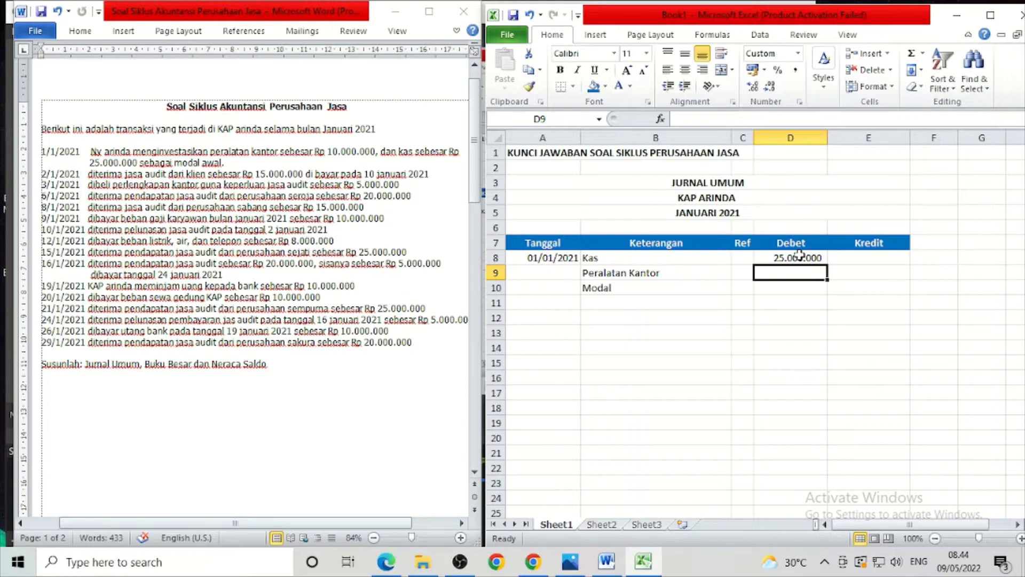
pyautogui.write('10.000.00')
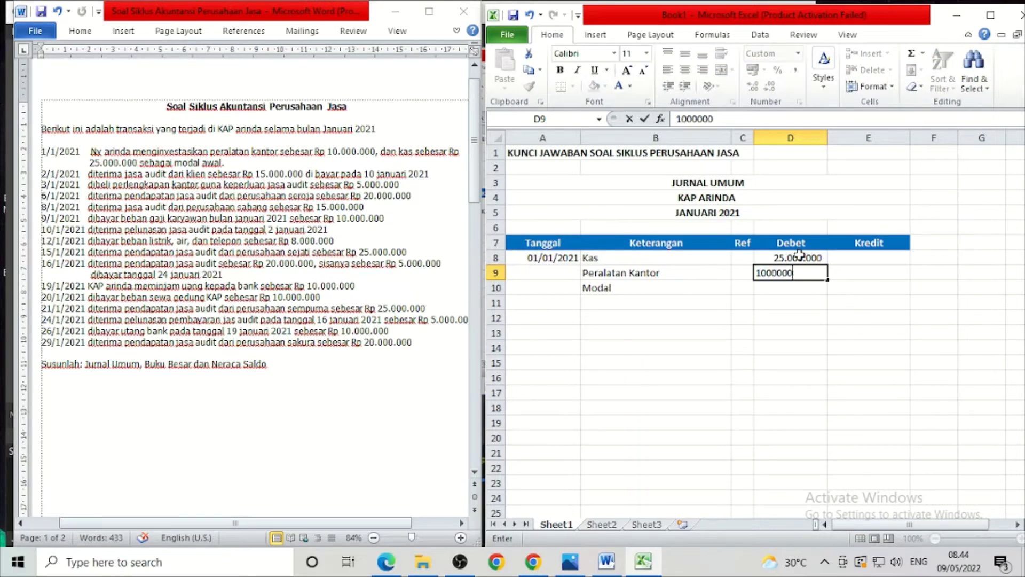
pyautogui.write('0')
pyautogui.press('Tab')
# Enter 35000000 as the credit amount for Modal in E10.
pyautogui.press('Down')
pyautogui.write('3')
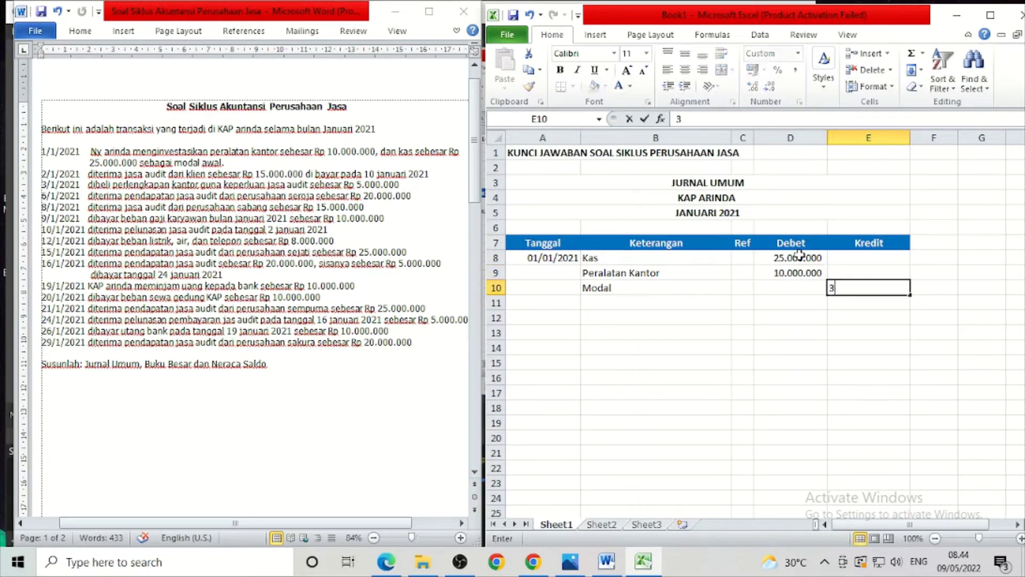
pyautogui.write('5.000.0000000')
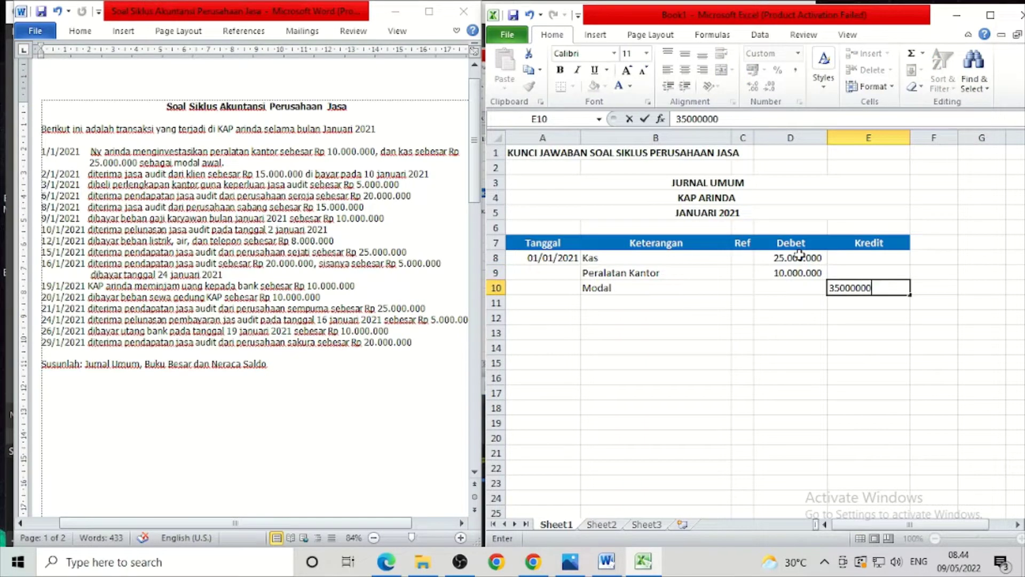
pyautogui.press('Return')
# Enter the date 02/01/2021 in A11 for the second journal transaction.
pyautogui.press('Left')
pyautogui.press('Left')
pyautogui.press('Left')
pyautogui.press('Left')
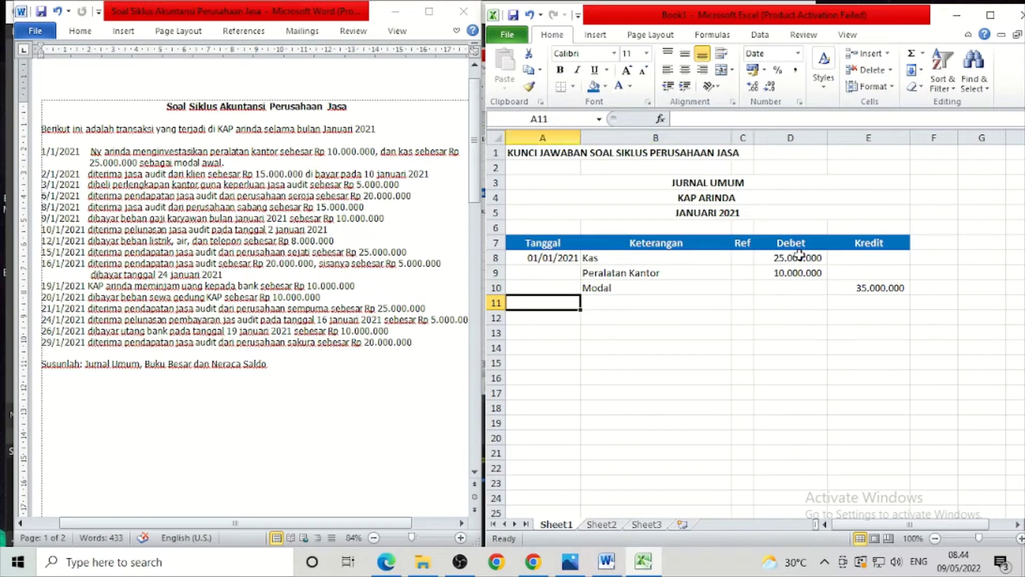
pyautogui.write('2/')
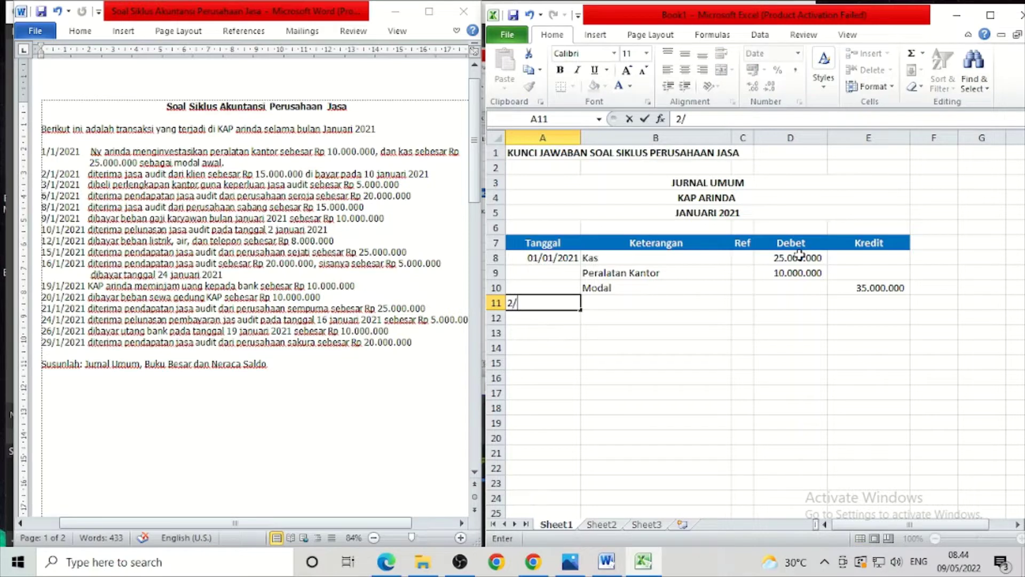
pyautogui.write('01/2021')
pyautogui.press('Tab')
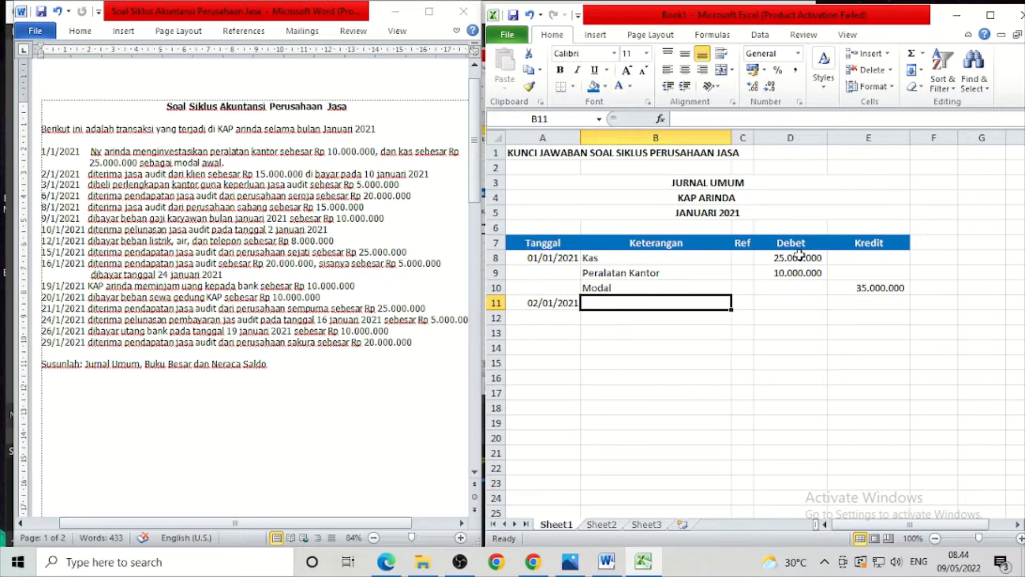
# Enter the accounts Kas in B11 and Pendapatan jasa audit in B12 for the 02/01/2021 entry.
pyautogui.write('Kas')
pyautogui.press('Return')
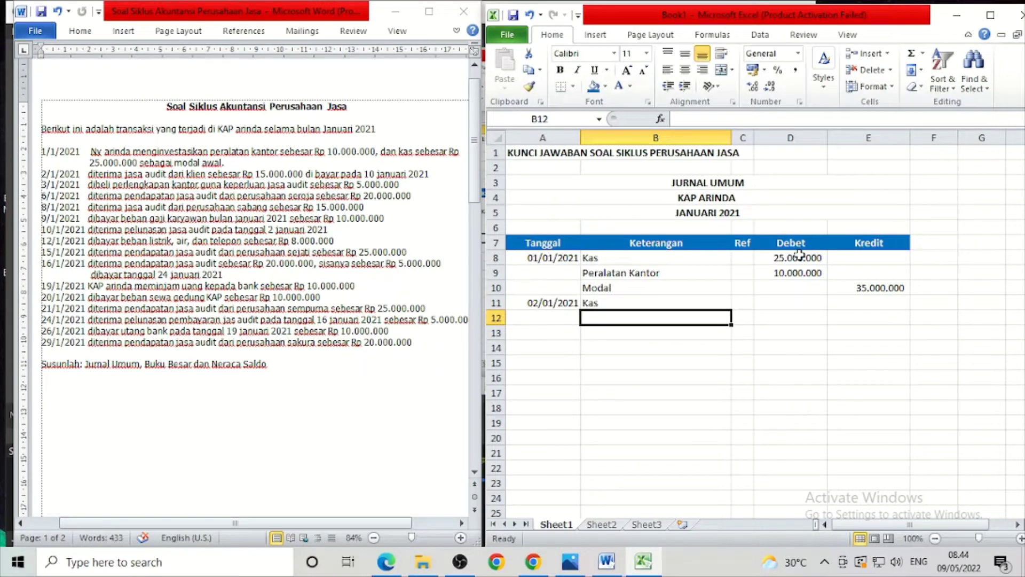
pyautogui.write('Pendapatan')
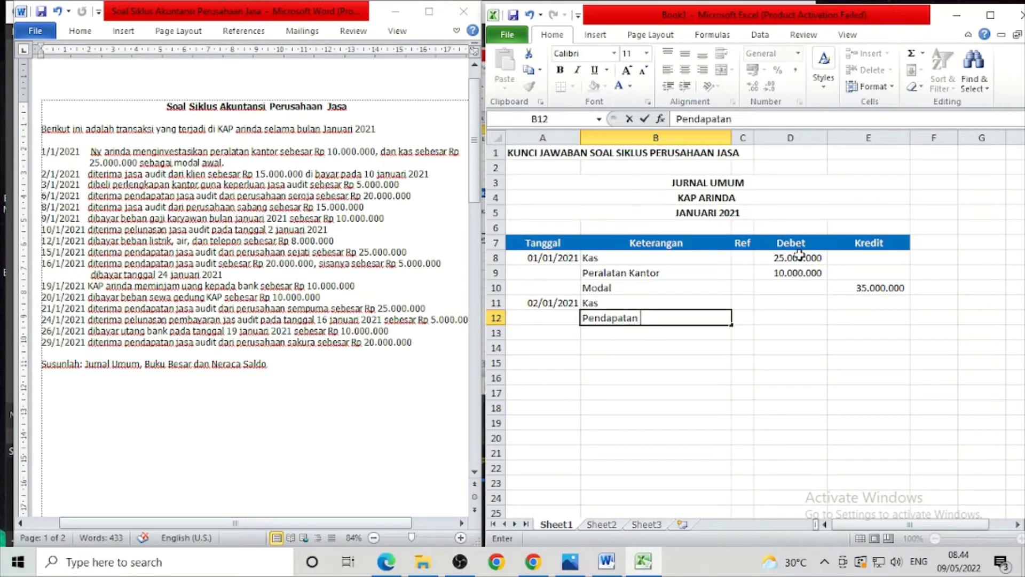
pyautogui.write(' jasa audit')
pyautogui.press('Tab')
# Record 15000000 as the debit in D11 and as the credit for Pendapatan jasa audit in E12.
pyautogui.press('Up')
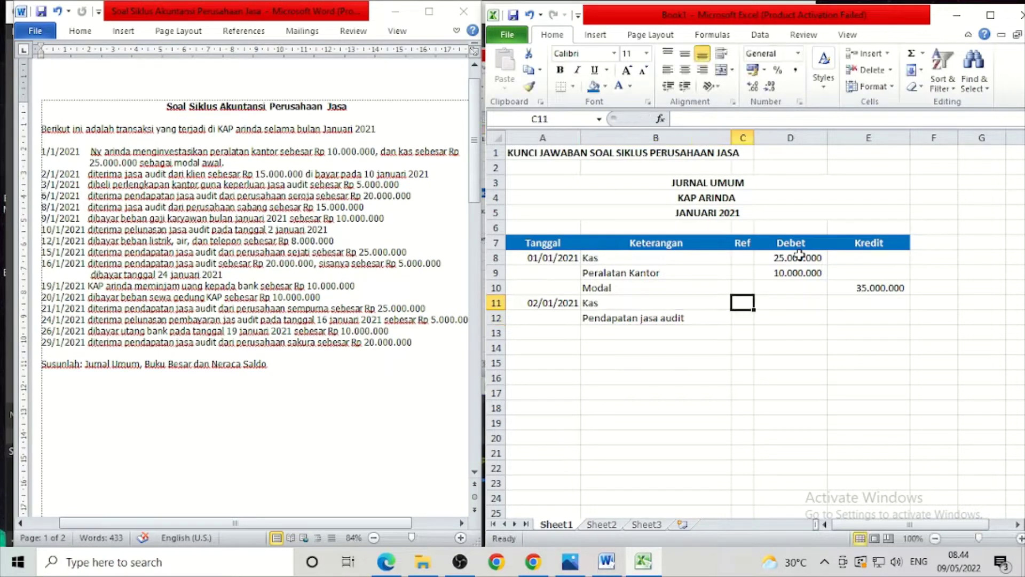
pyautogui.press('Right')
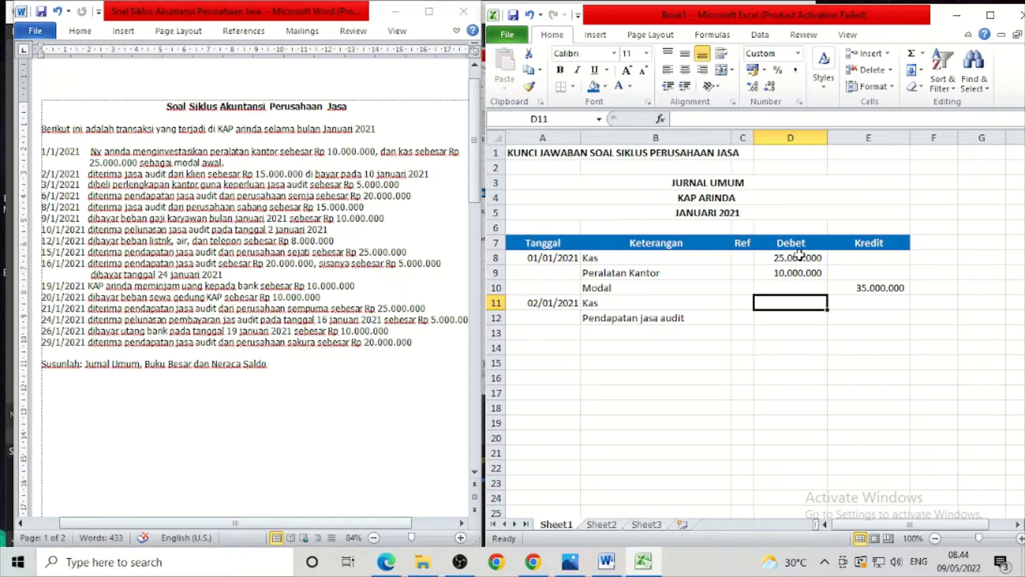
pyautogui.write('15000000')
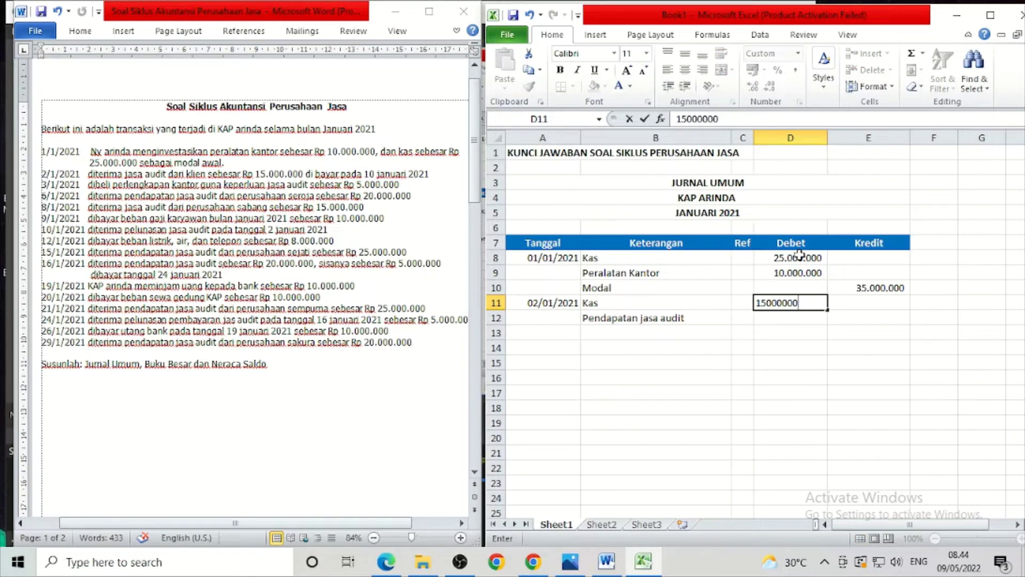
pyautogui.press('Return')
pyautogui.press('Right')
pyautogui.write('15.00')
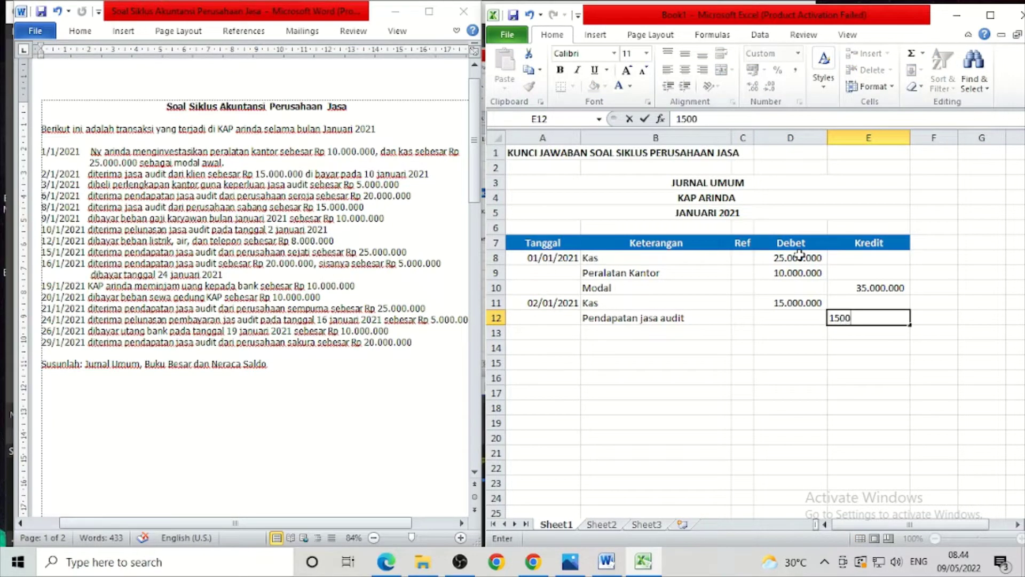
pyautogui.write('0.000')
pyautogui.press('Return')
# Replace the debit account of the 02/01/2021 entry in B11 with Piutang jasa.
pyautogui.press('Left')
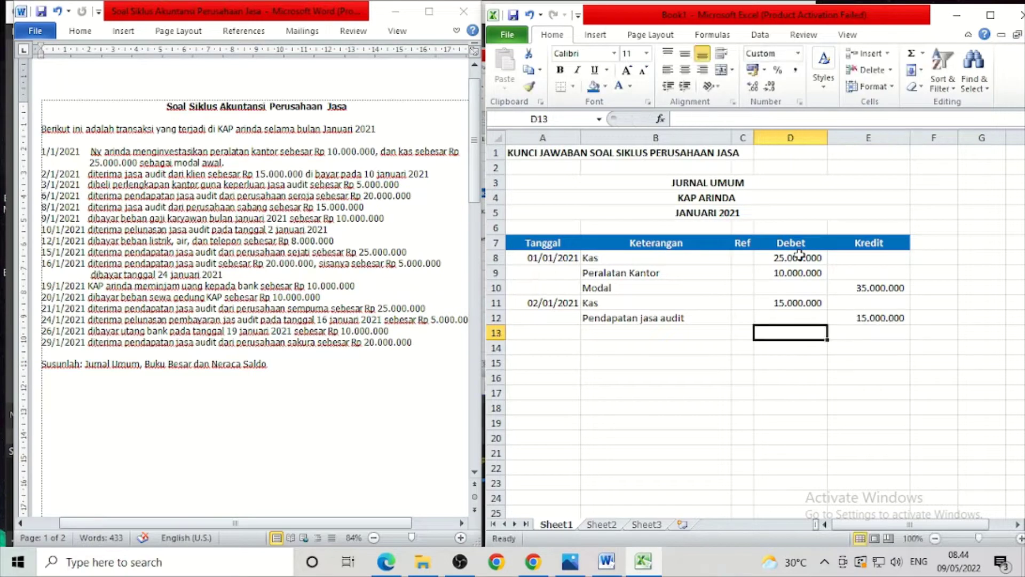
pyautogui.press('Left')
pyautogui.press('Left')
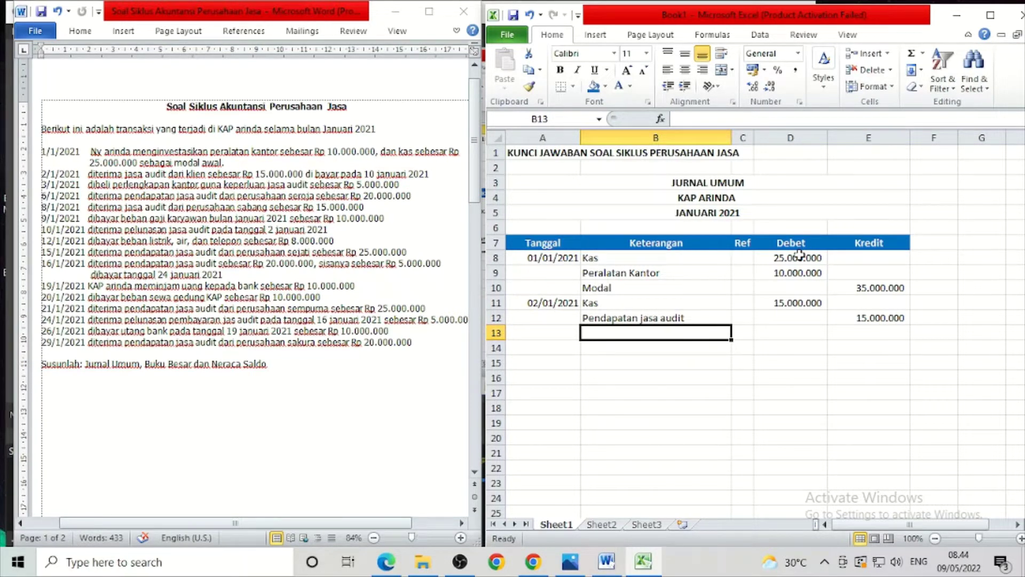
pyautogui.press('Up')
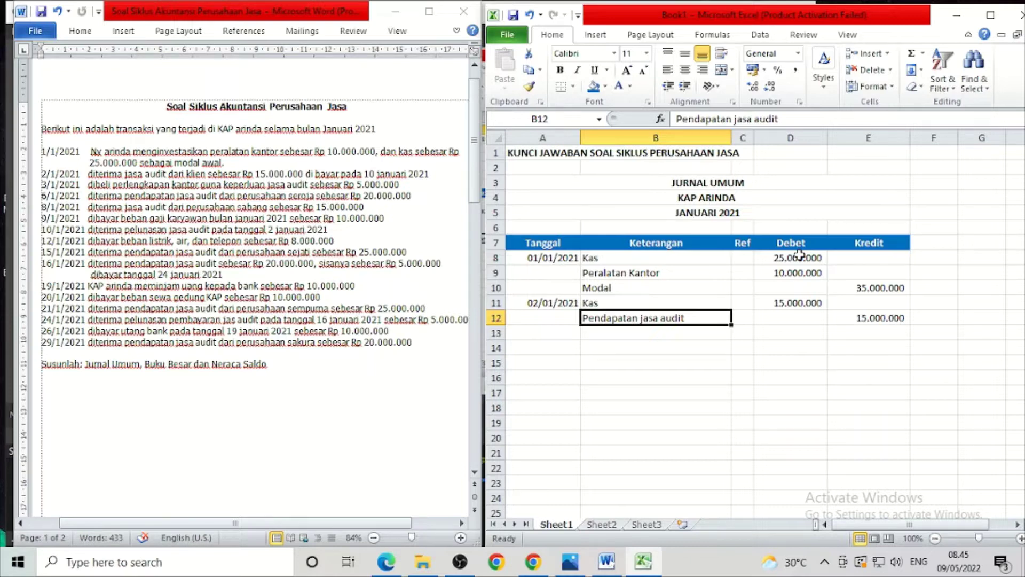
pyautogui.press('Up')
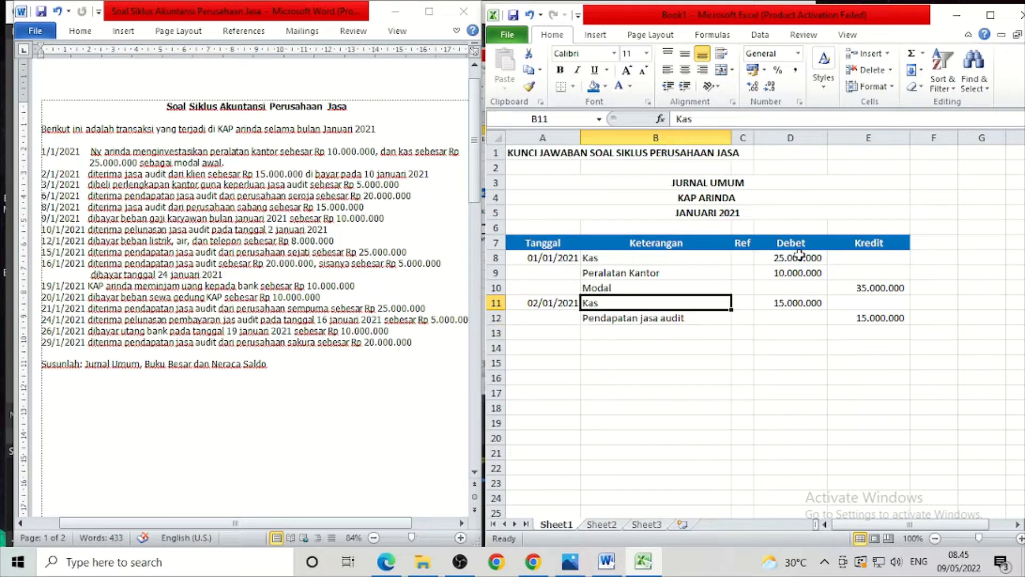
pyautogui.write('Piutang')
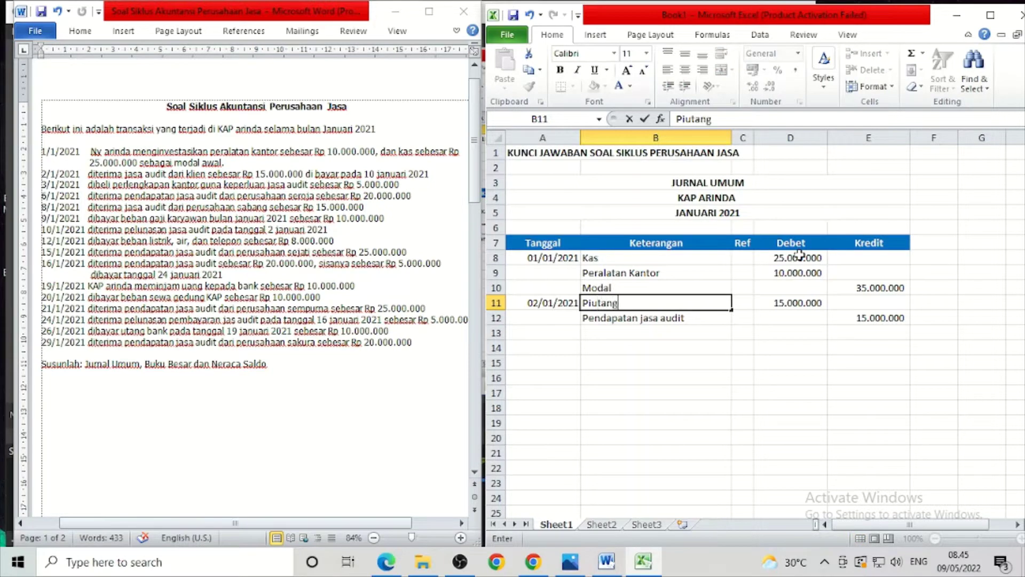
pyautogui.write(' jasa')
pyautogui.press('Return')
# Enter the date 03/01/2021 in A13 for the third journal transaction.
pyautogui.press('Down')
pyautogui.press('Left')
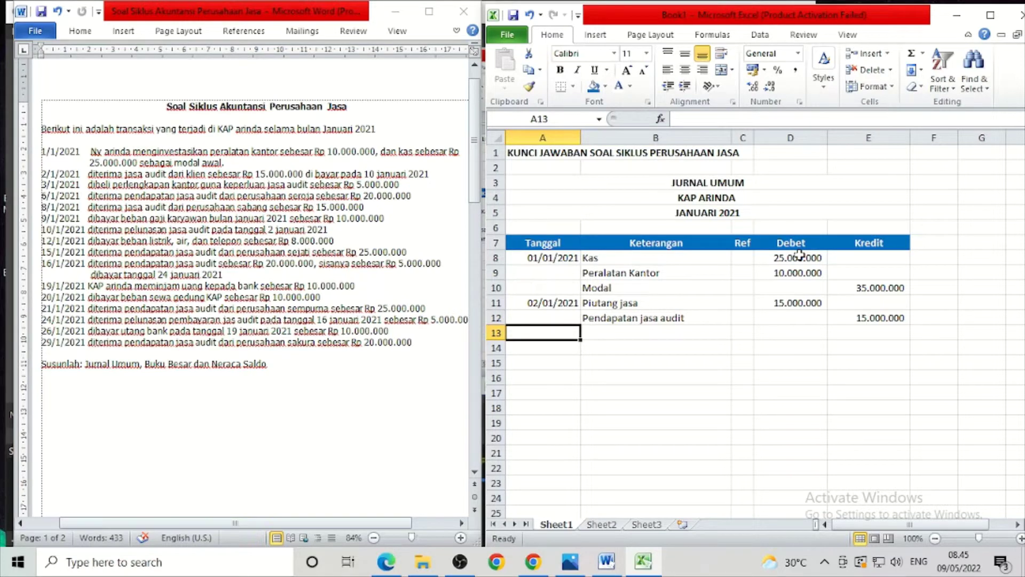
pyautogui.write('3/01/2')
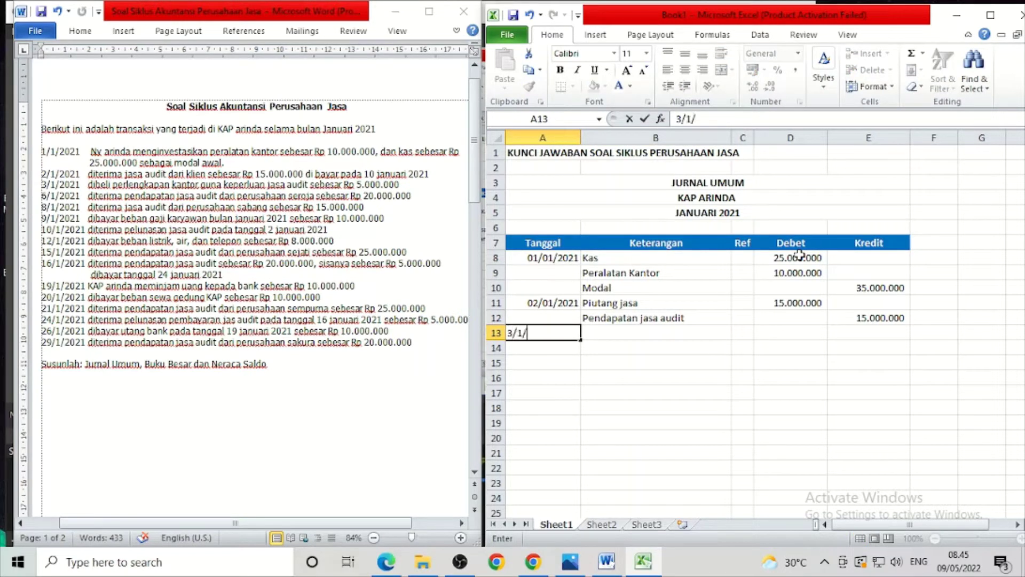
pyautogui.write('021')
pyautogui.press('Tab')
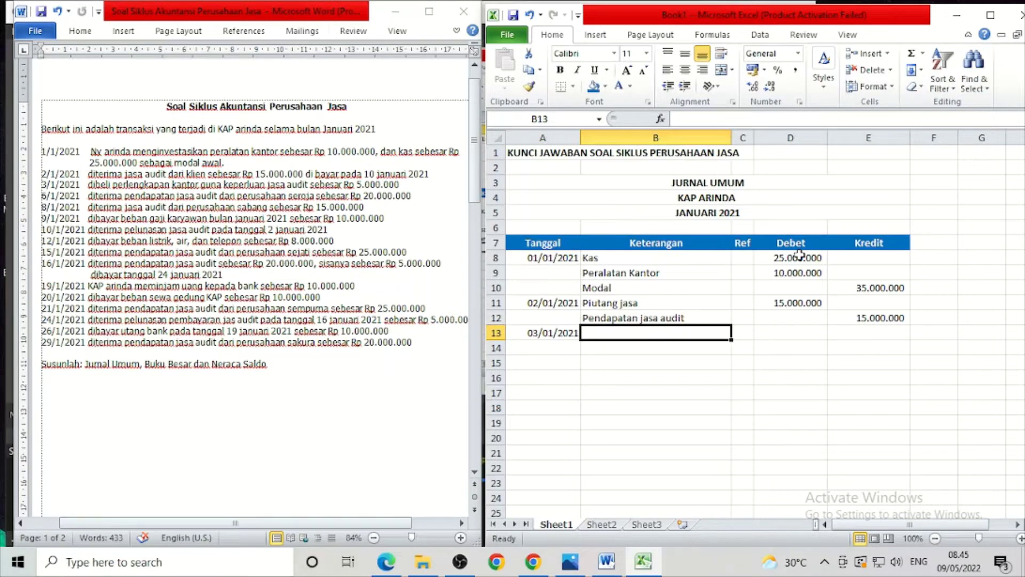
# Enter the accounts Perlengkapan kantor in B13 and Kas in B14 for the 03/01/2021 entry.
pyautogui.write('Perlen')
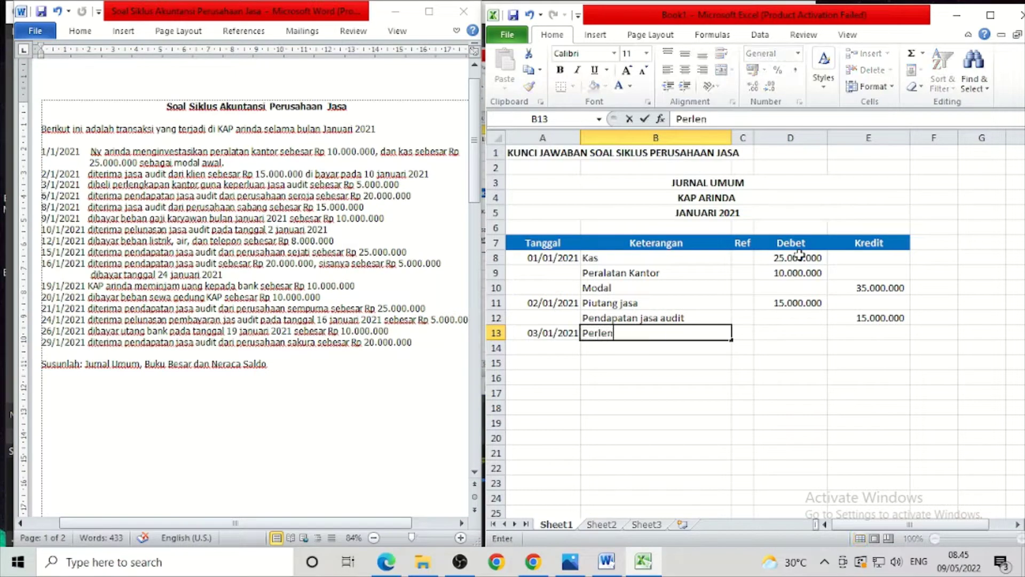
pyautogui.write('gkapan kantor')
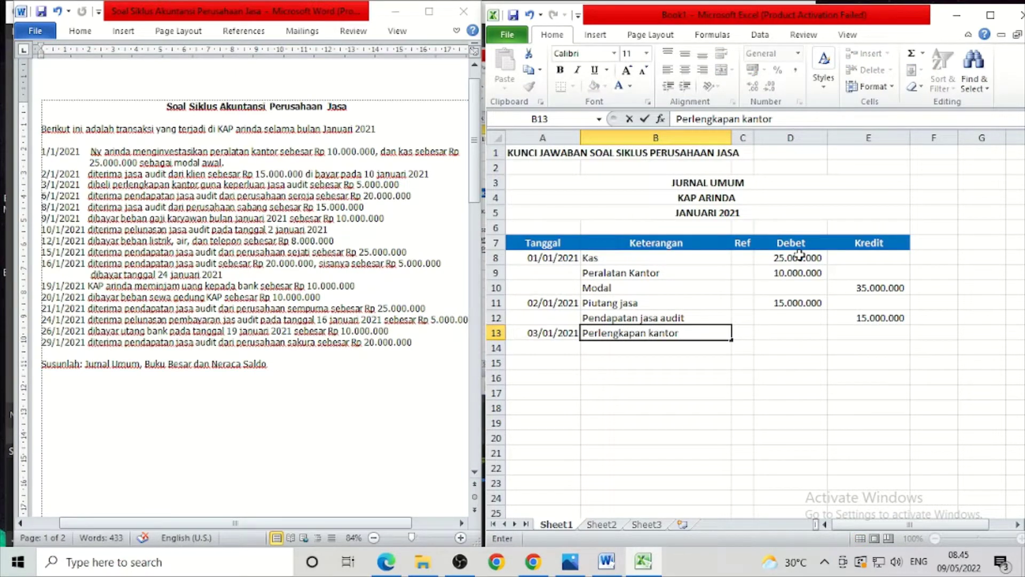
pyautogui.press('Return')
pyautogui.write('kas')
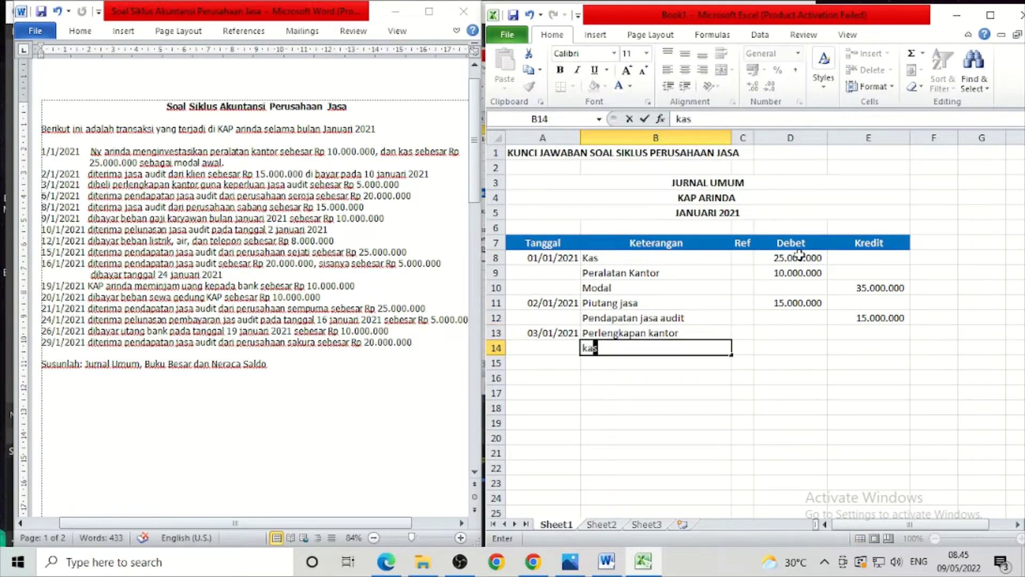
pyautogui.press('Tab')
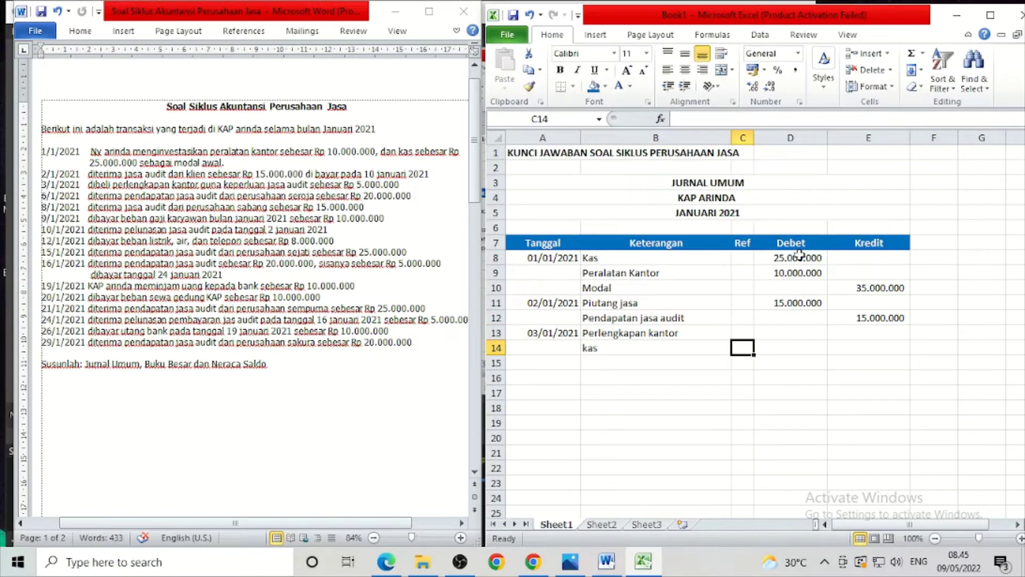
pyautogui.press('Right')
pyautogui.press('Up')
pyautogui.press('Down')
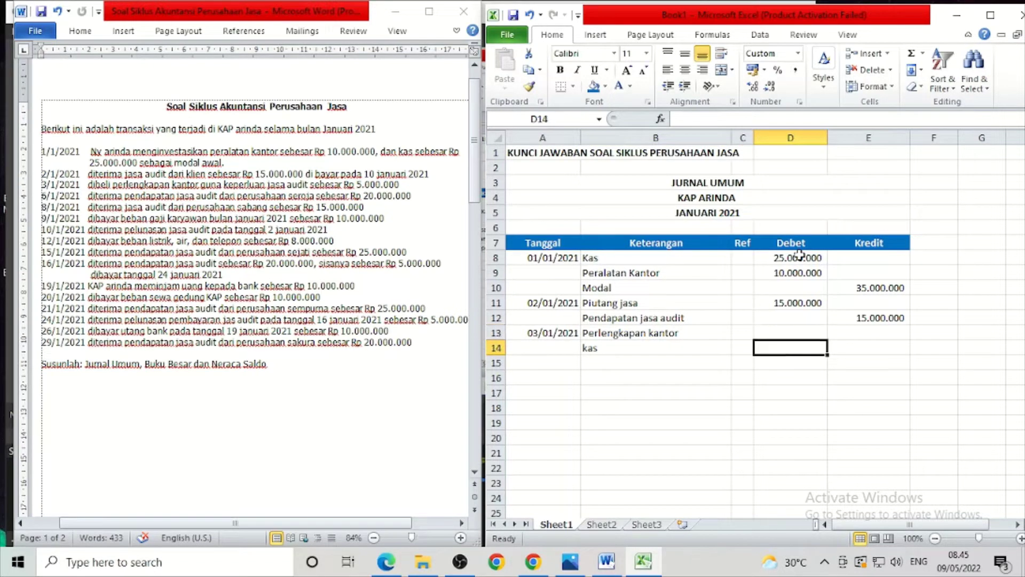
pyautogui.press('Left')
pyautogui.press('Left')
pyautogui.write('Kas')
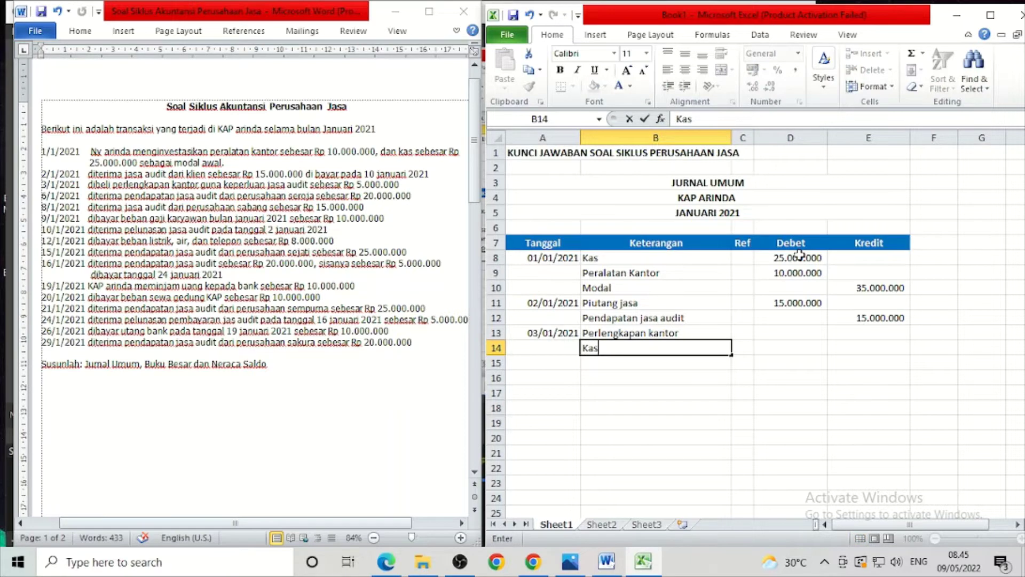
pyautogui.press('Tab')
# Record 5000000 as the debit for Perlengkapan kantor in D13 and as the credit for Kas in E14.
pyautogui.press('Up')
pyautogui.press('Right')
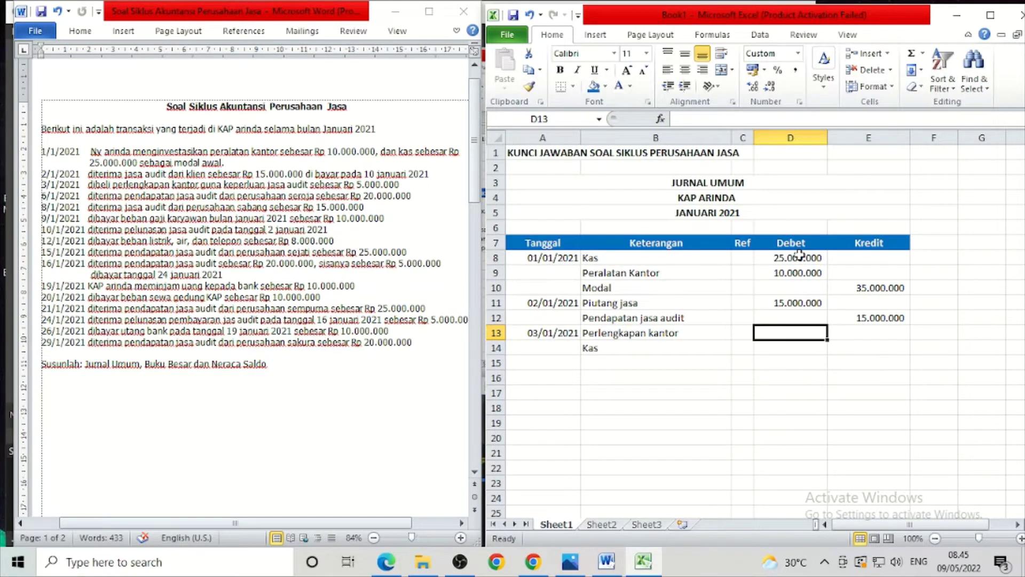
pyautogui.write('5000000')
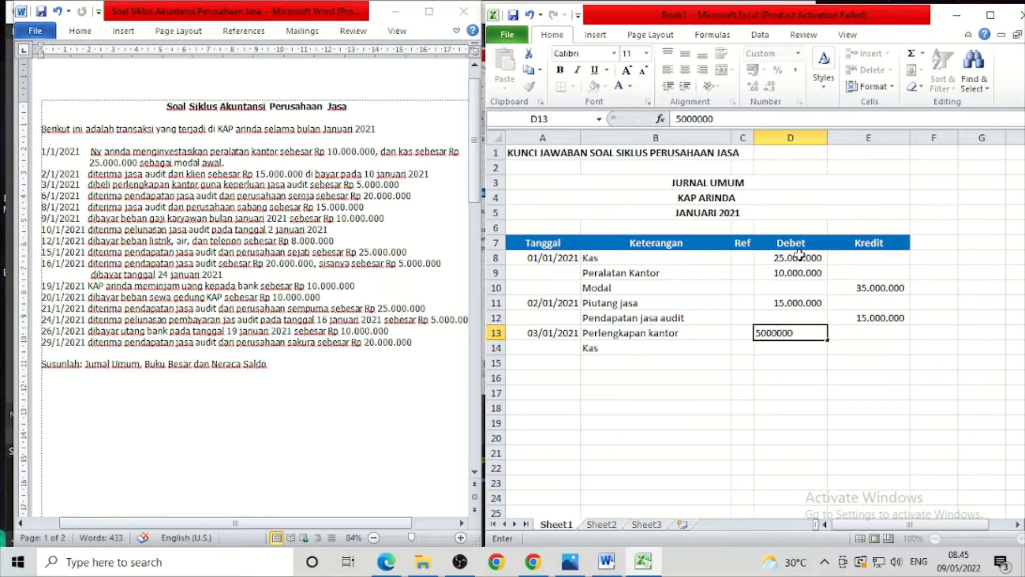
pyautogui.press('Return')
pyautogui.press('Right')
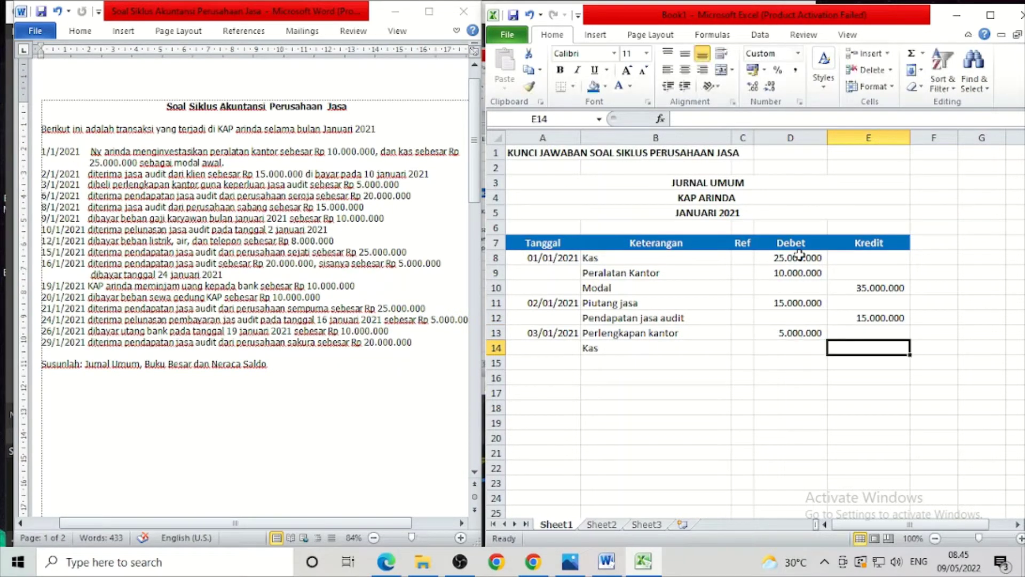
pyautogui.write('5000000')
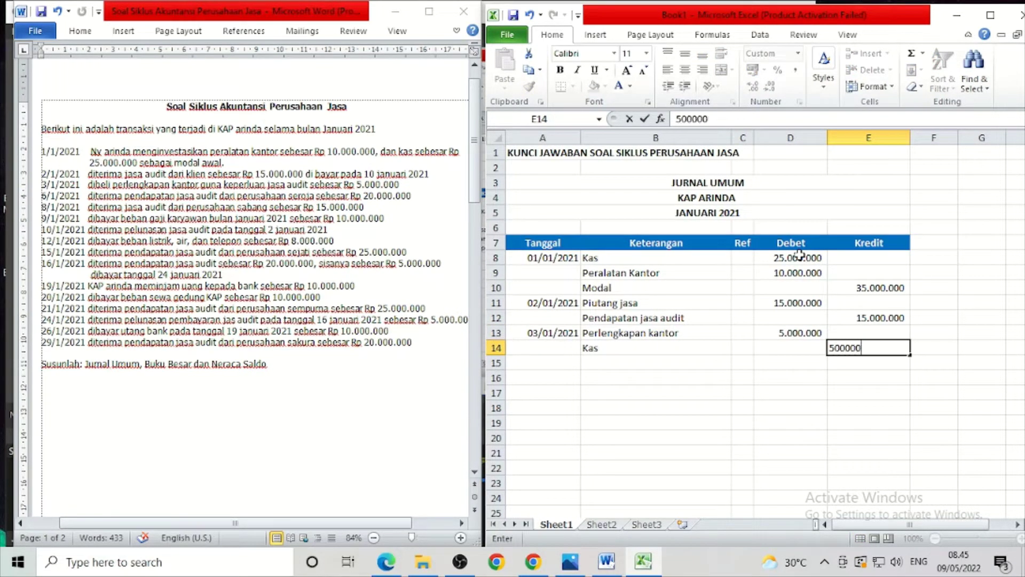
pyautogui.press('Return')
# Enter the date 06/01/2021 in A15 for the fourth journal transaction.
pyautogui.press('Left')
pyautogui.press('Left')
pyautogui.press('Left')
pyautogui.press('Left')
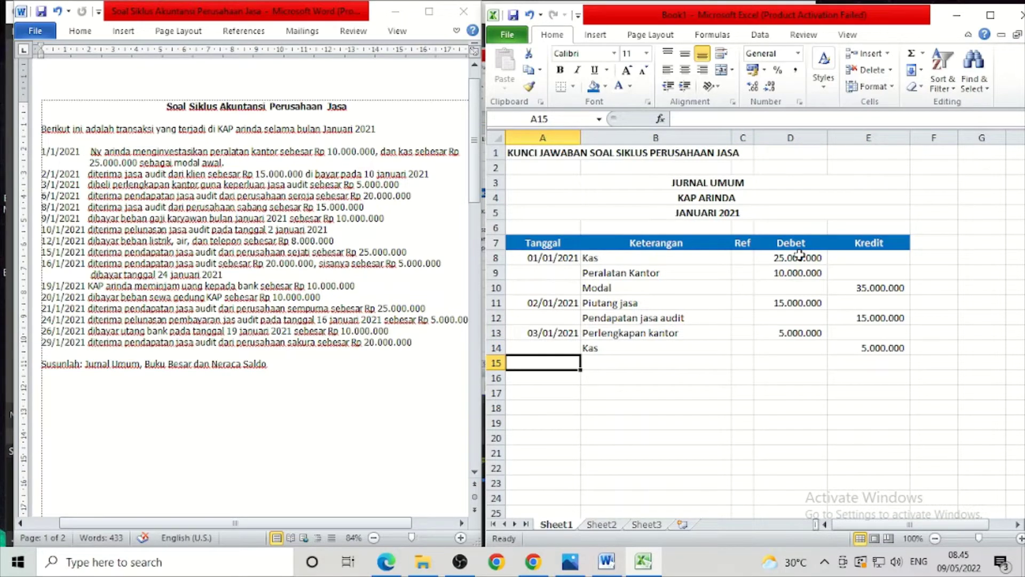
pyautogui.write('6/')
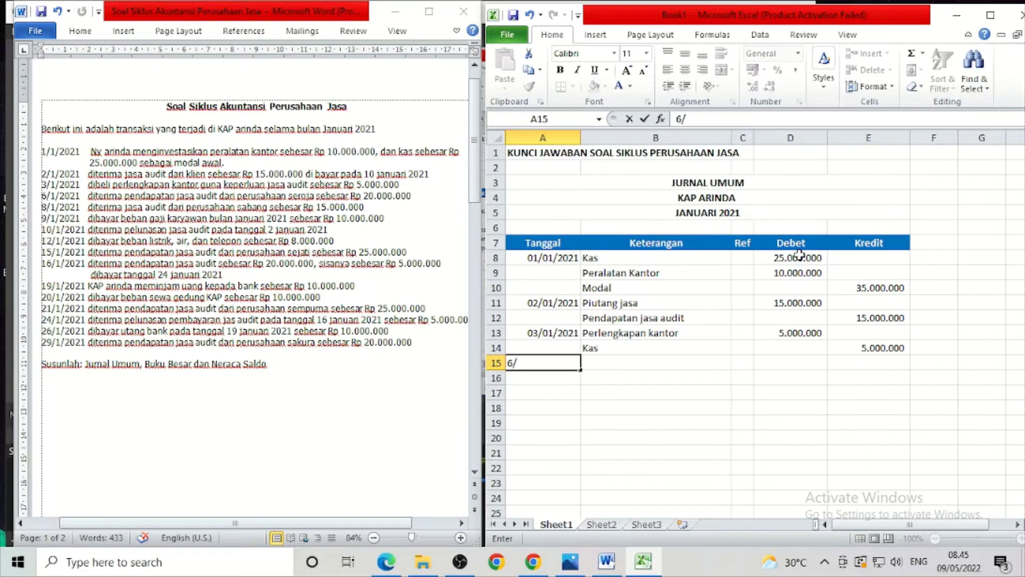
pyautogui.write('01/2021')
pyautogui.press('Tab')
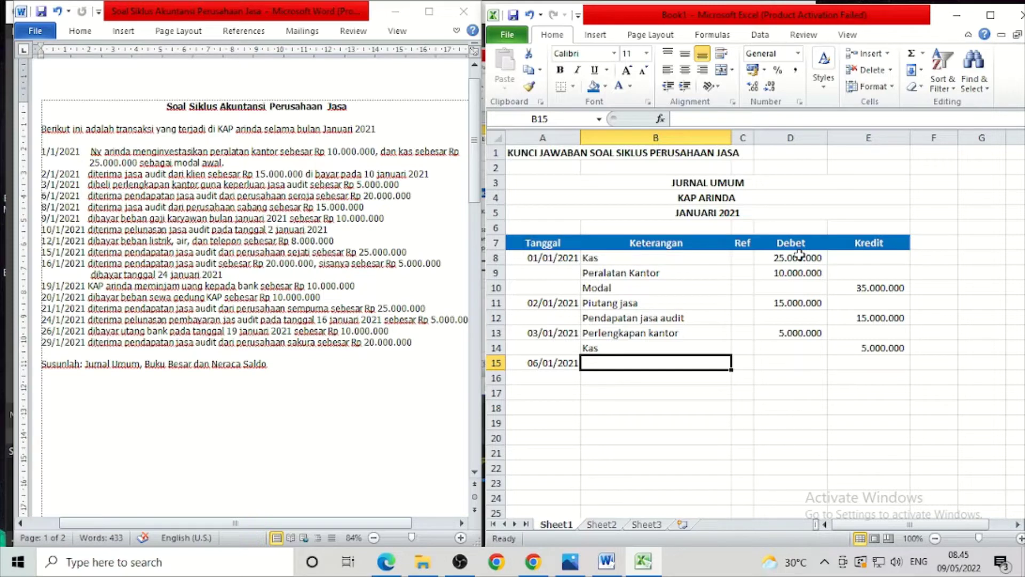
# Enter the accounts Kas in B15 and Pendapatan jasa audit in B16 for the 06/01/2021 entry.
pyautogui.write('Kas')
pyautogui.press('Return')
pyautogui.write('P')
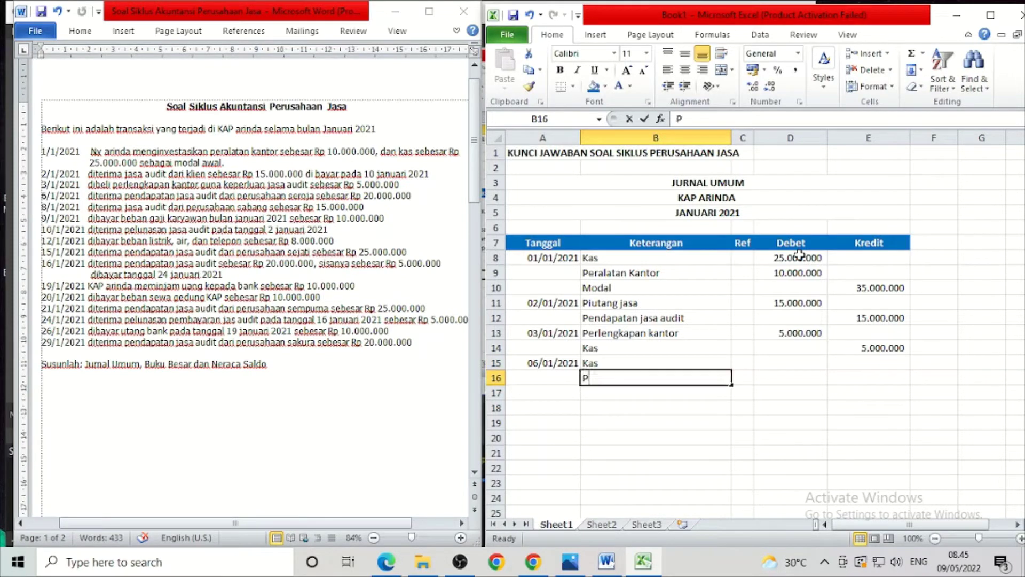
pyautogui.write('endapatan jasa audit')
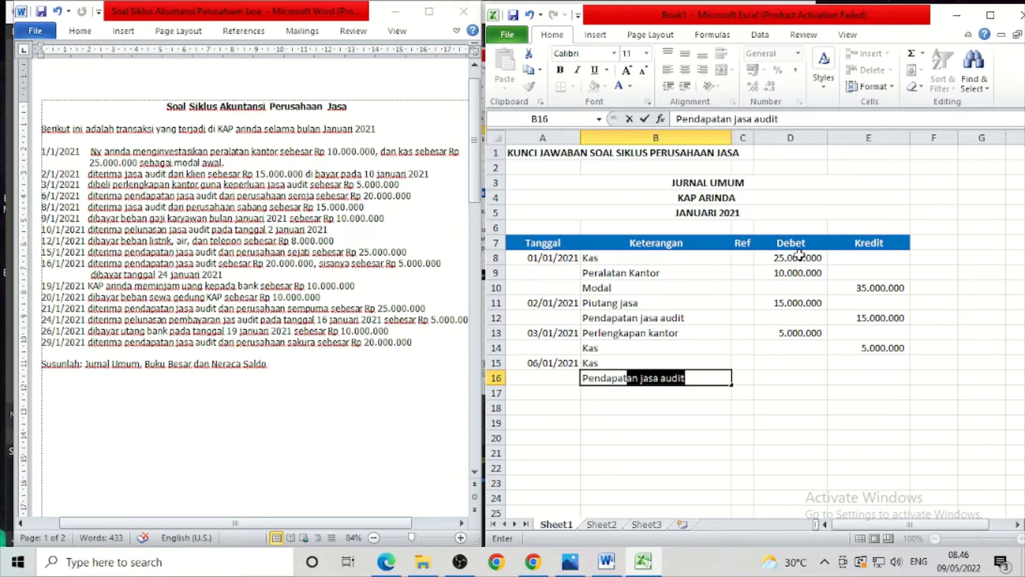
pyautogui.press('Tab')
# Record 20000000 as the debit for Kas in D15 and as the credit for Pendapatan jasa audit in E16.
pyautogui.press('Tab')
pyautogui.press('Up')
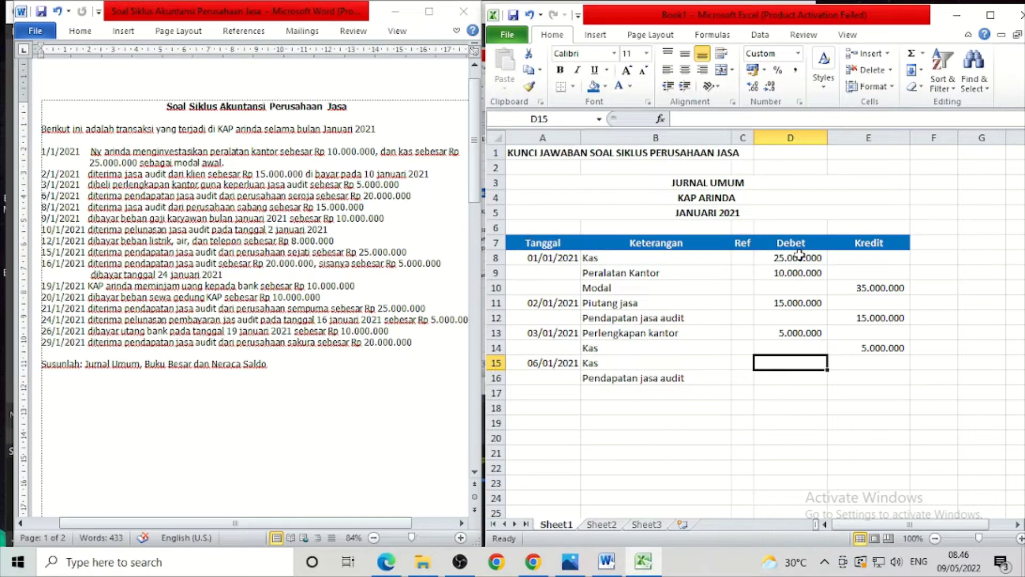
pyautogui.write('20.000.0')
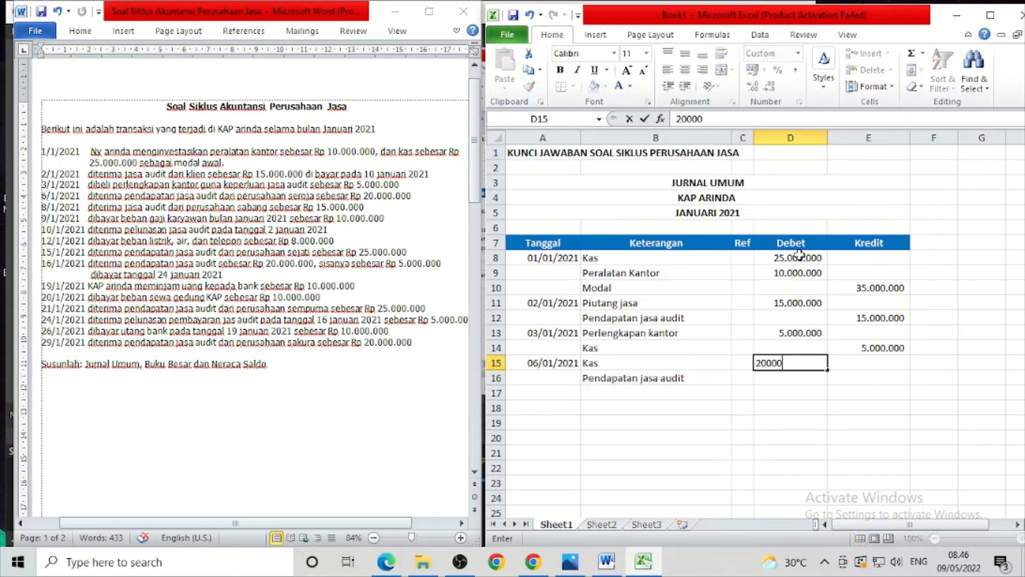
pyautogui.write('000')
pyautogui.press('Return')
pyautogui.press('Right')
pyautogui.write('20.000.')
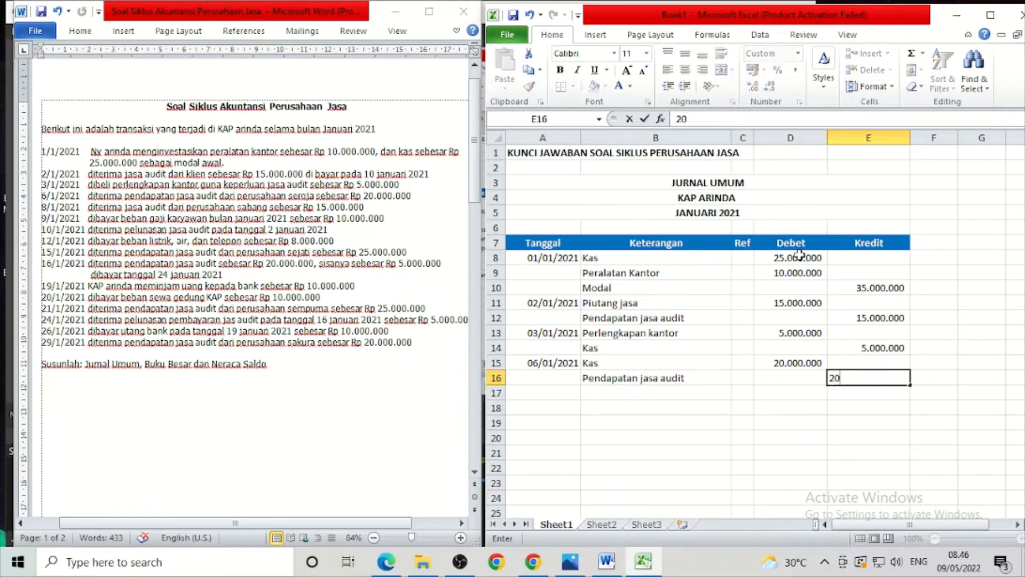
pyautogui.write('000')
pyautogui.press('Return')
# Enter the date 08/01/2021 in A17 for the fifth journal transaction.
pyautogui.press('Left')
pyautogui.press('Left')
pyautogui.press('Left')
pyautogui.press('Left')
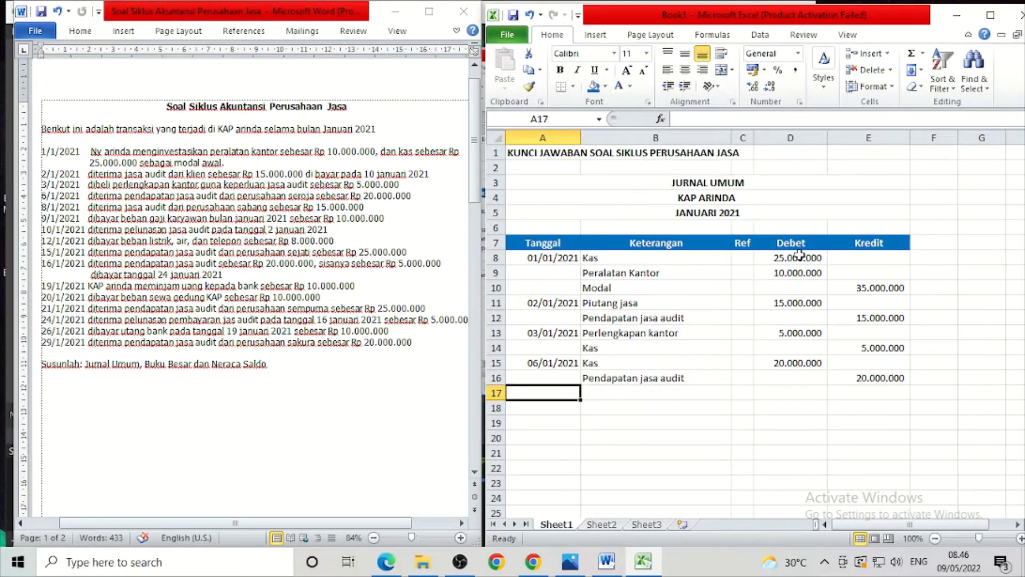
pyautogui.write('8/')
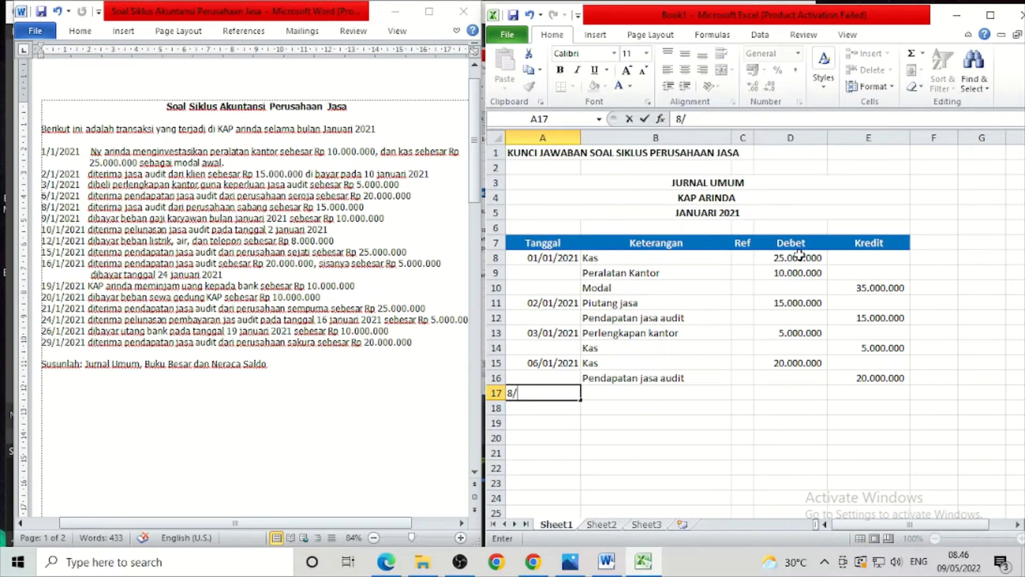
pyautogui.write('01/2021')
pyautogui.press('Tab')
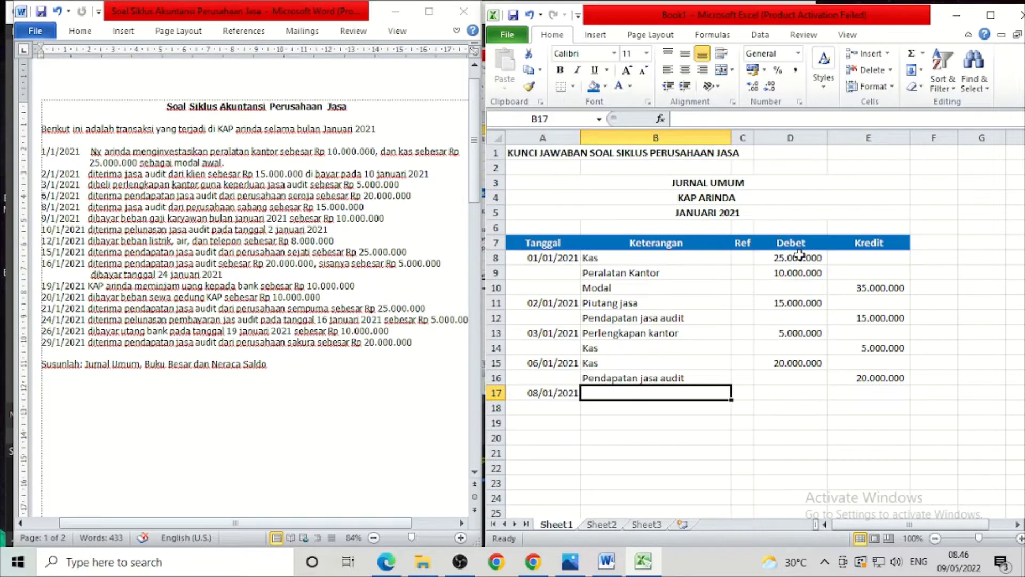
# Enter the accounts Kas in B17 and Pendapatan jasa audit in B18 for the 08/01/2021 entry.
pyautogui.write('kas')
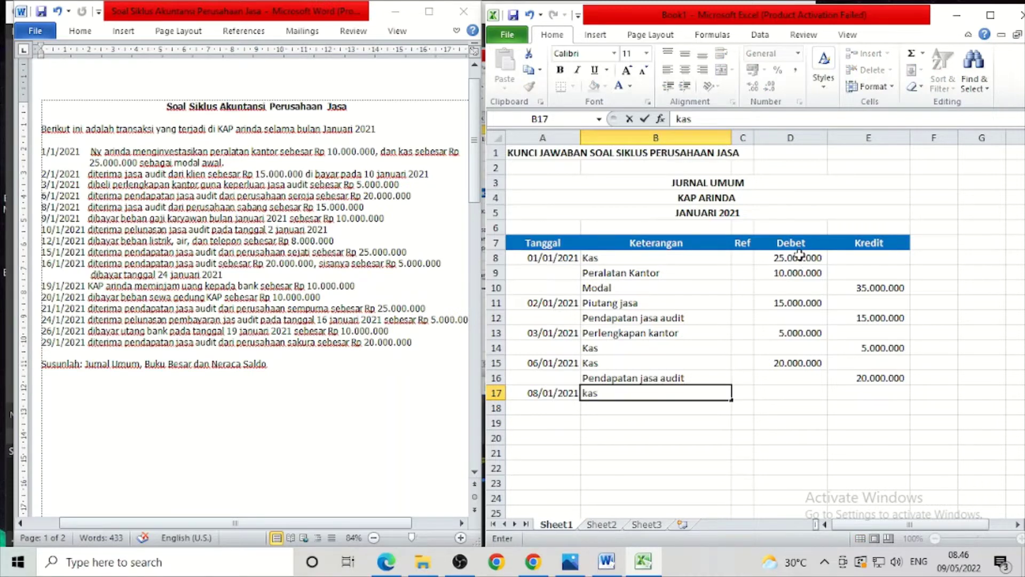
pyautogui.press('BackSpace')
pyautogui.press('BackSpace')
pyautogui.press('BackSpace')
pyautogui.write('Kas')
pyautogui.press('Return')
pyautogui.write('pe')
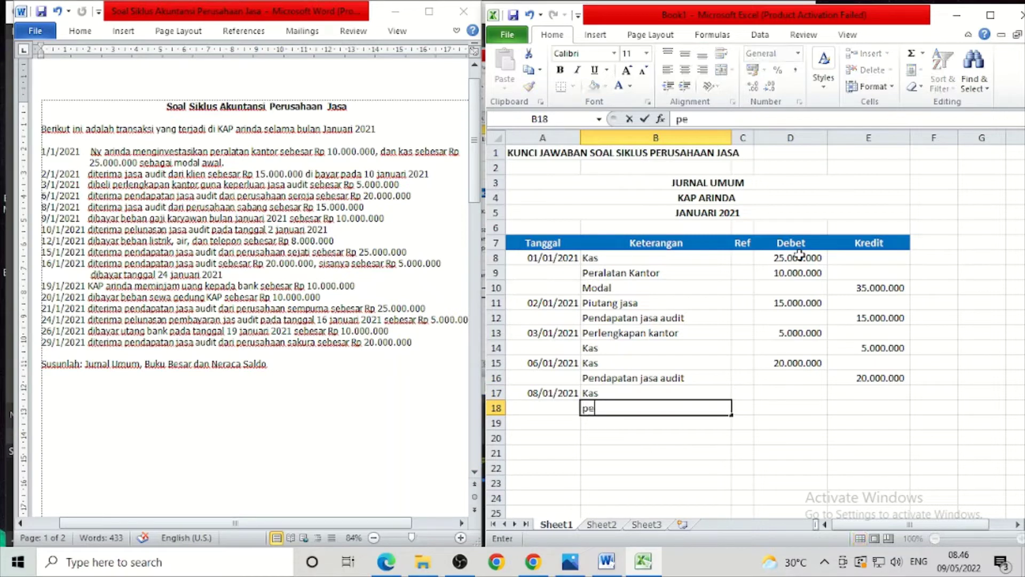
pyautogui.write('nda')
pyautogui.press('BackSpace')
pyautogui.press('BackSpace')
pyautogui.press('BackSpace')
pyautogui.write('ndapa')
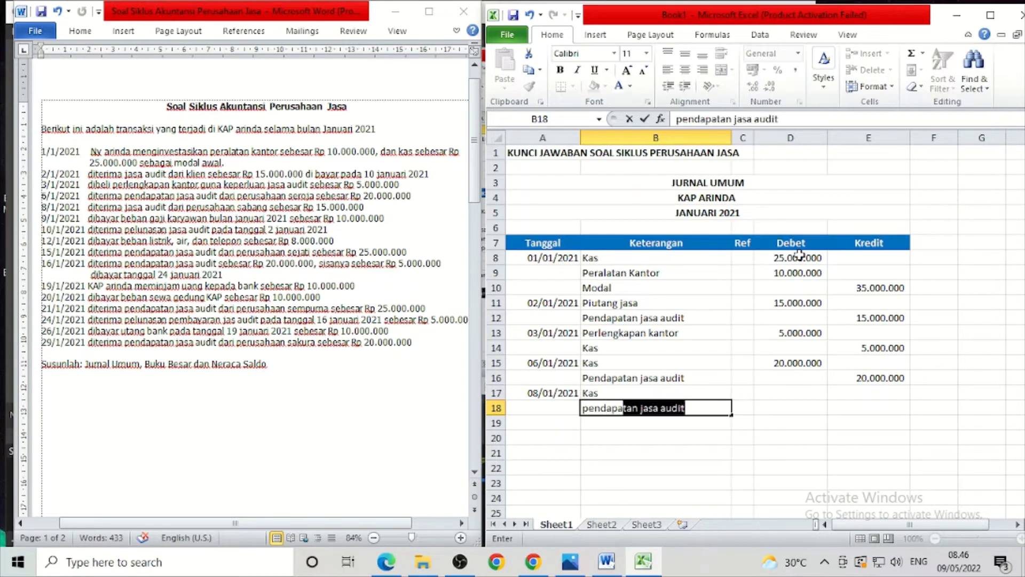
pyautogui.press('Tab')
# Record 15000000 as the debit for Kas in D17 and as the credit for Pendapatan jasa audit in E18.
pyautogui.press('Right')
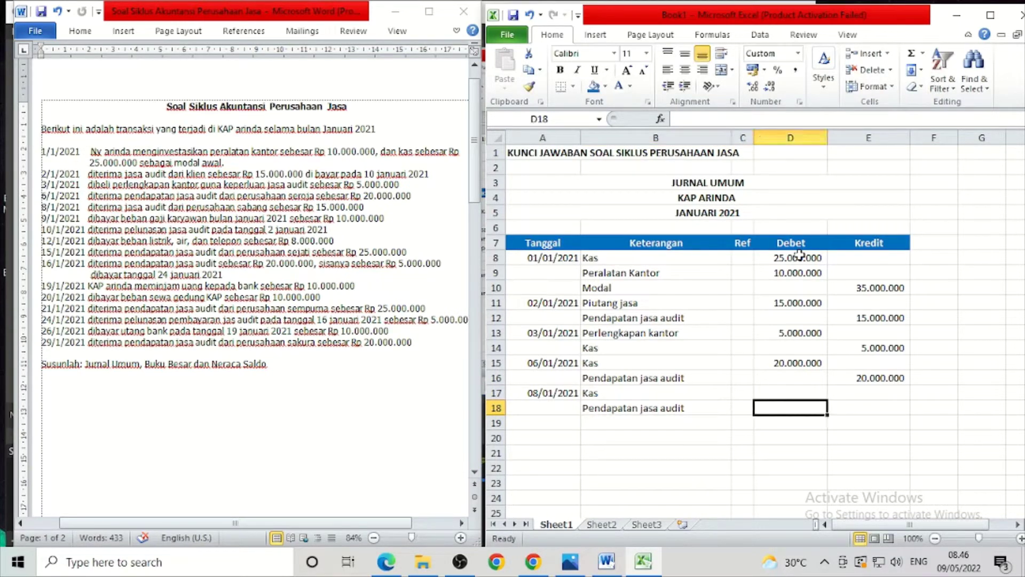
pyautogui.press('Up')
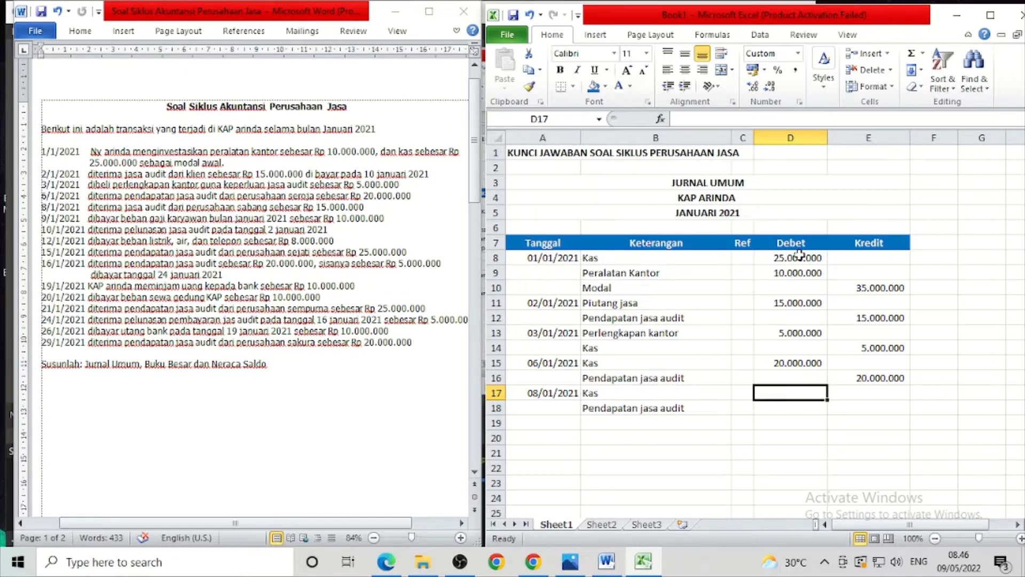
pyautogui.write('15.000.00')
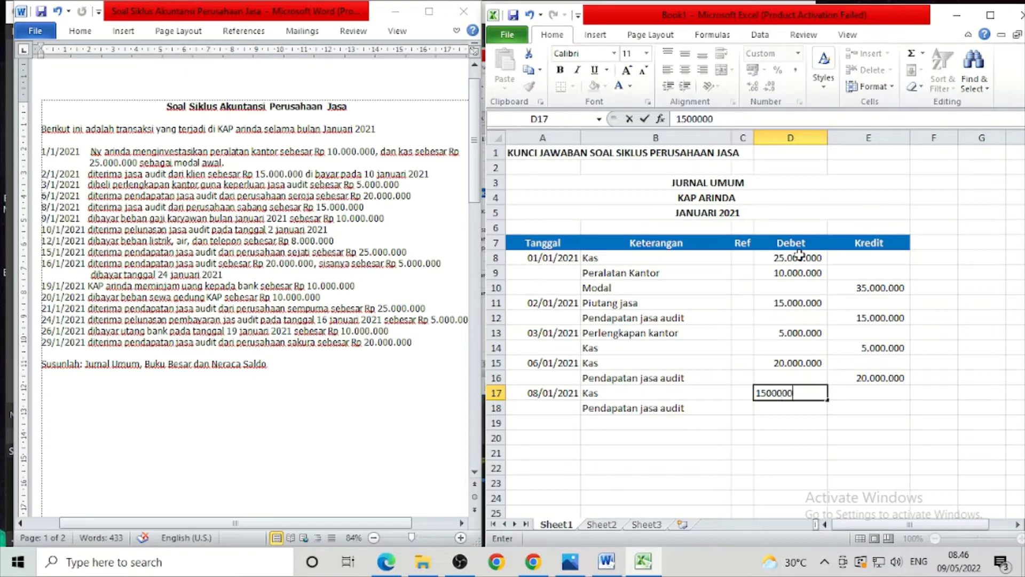
pyautogui.write('0')
pyautogui.press('Return')
pyautogui.press('Right')
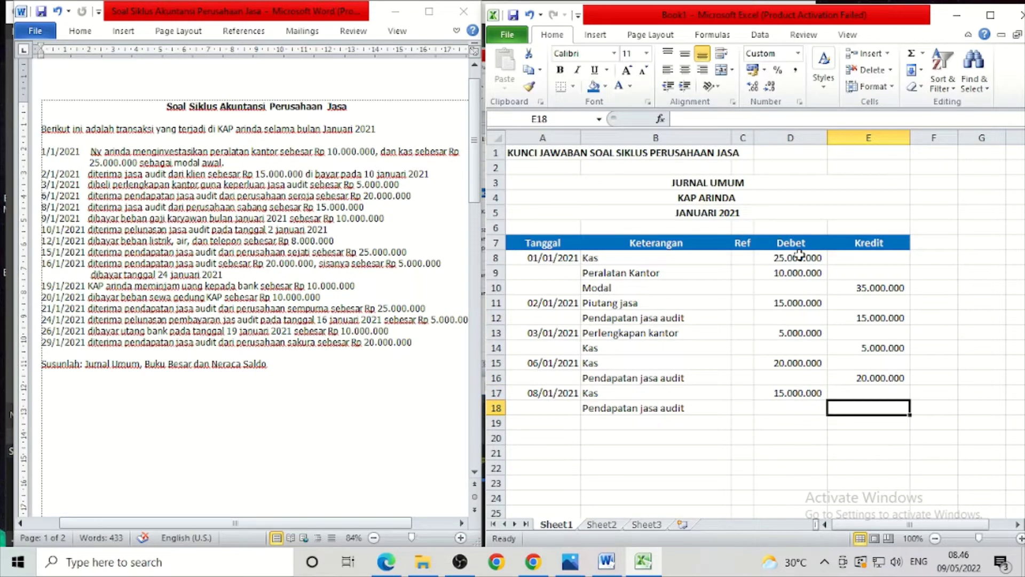
pyautogui.write('15.000.')
pyautogui.write('0000')
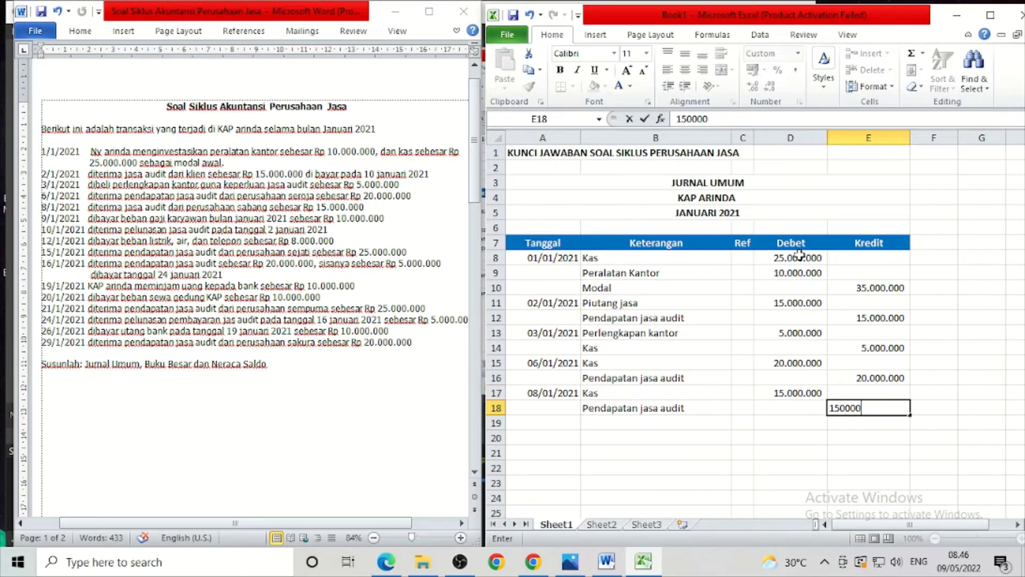
pyautogui.press('Return')
# Enter the date 09/01/2021 in A19 for the sixth journal transaction.
pyautogui.press('Left')
pyautogui.press('Left')
pyautogui.press('Left')
pyautogui.press('Left')
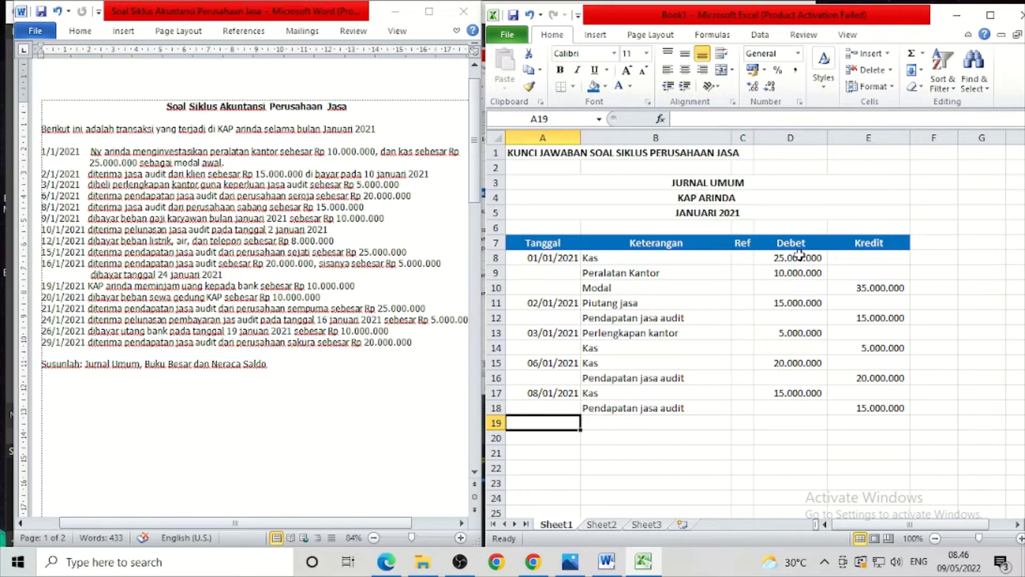
pyautogui.write('9/1/20')
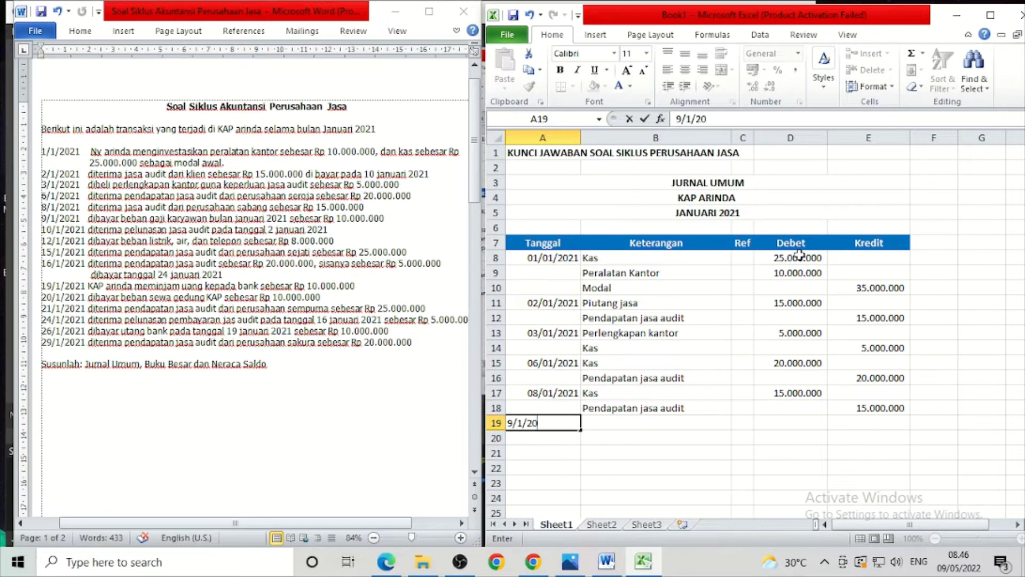
pyautogui.write('21')
pyautogui.press('Tab')
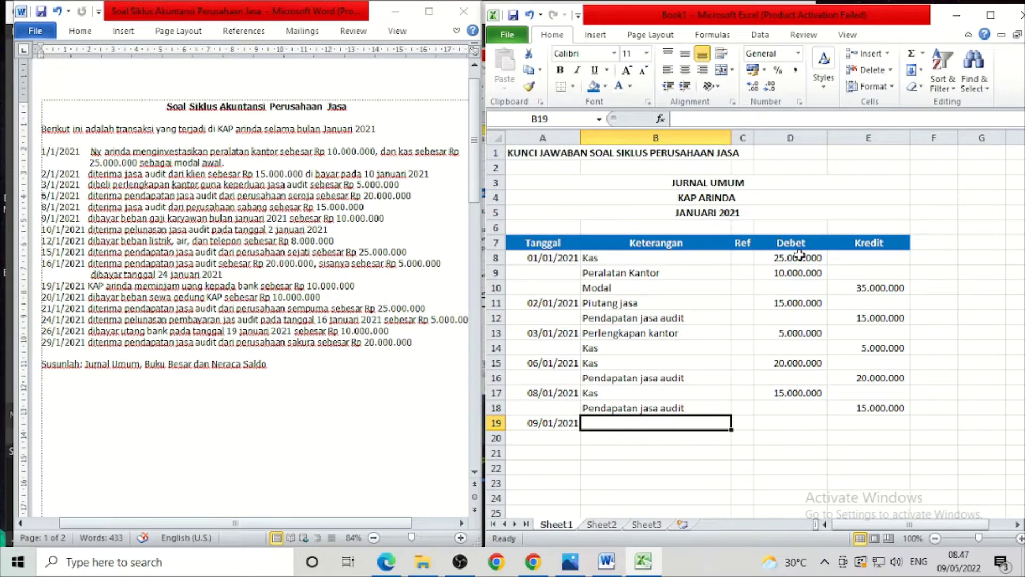
# Enter beban gaji karyawan in B19 as the debit account of the 09/01/2021 entry.
pyautogui.write('beban')
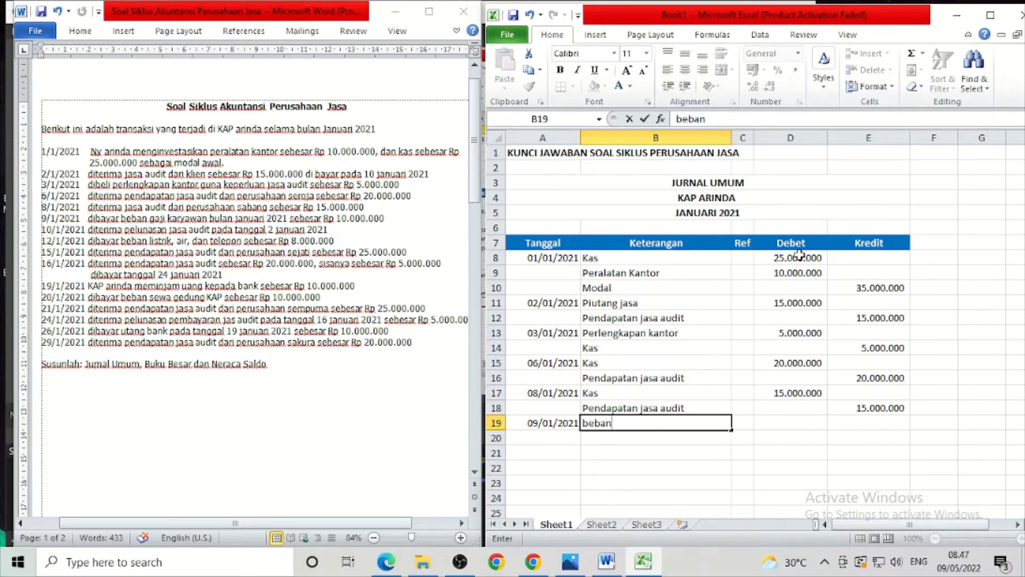
pyautogui.write(' gaji karyawan')
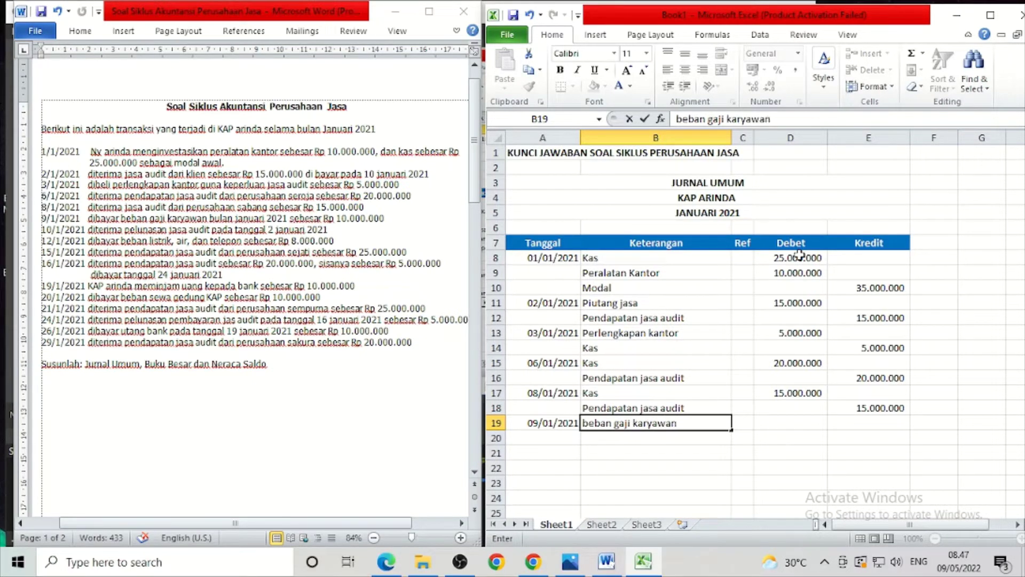
pyautogui.press('Return')
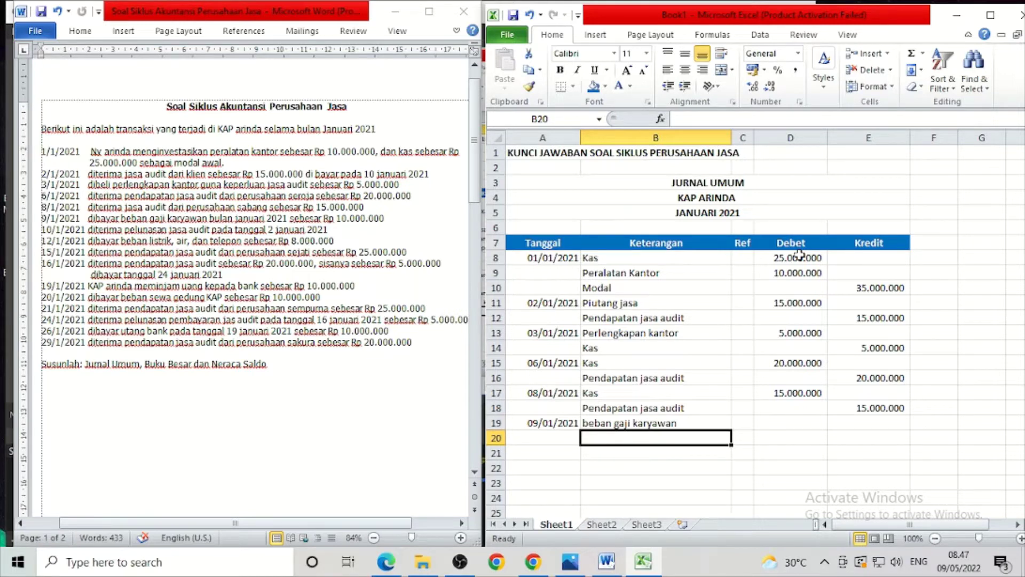
# Enter Kas in B20 for the 09/01/2021 entry and record 10000000 as the debit in D19 and the credit in E20.
pyautogui.write('Kas')
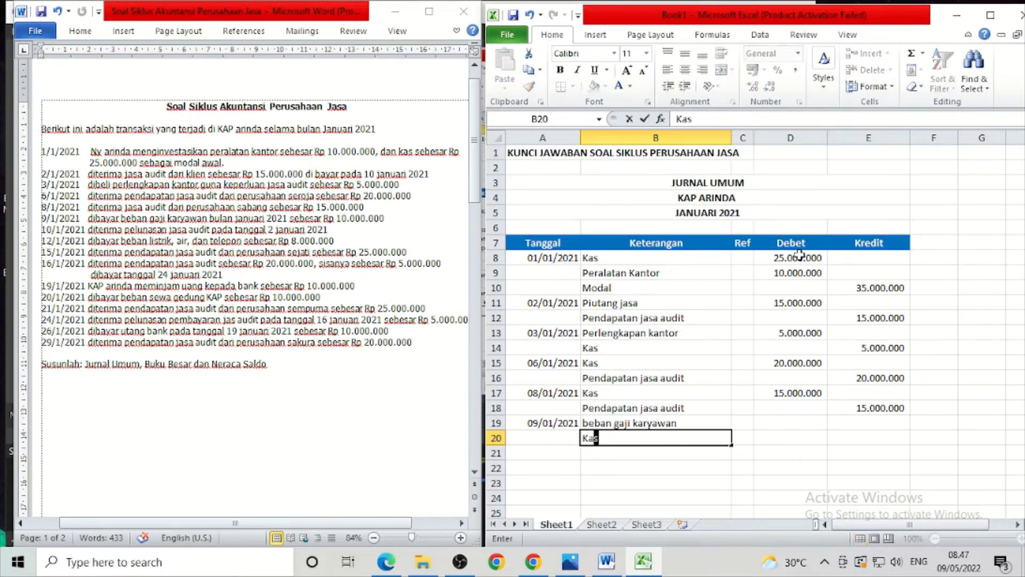
pyautogui.press('Tab')
pyautogui.press('Tab')
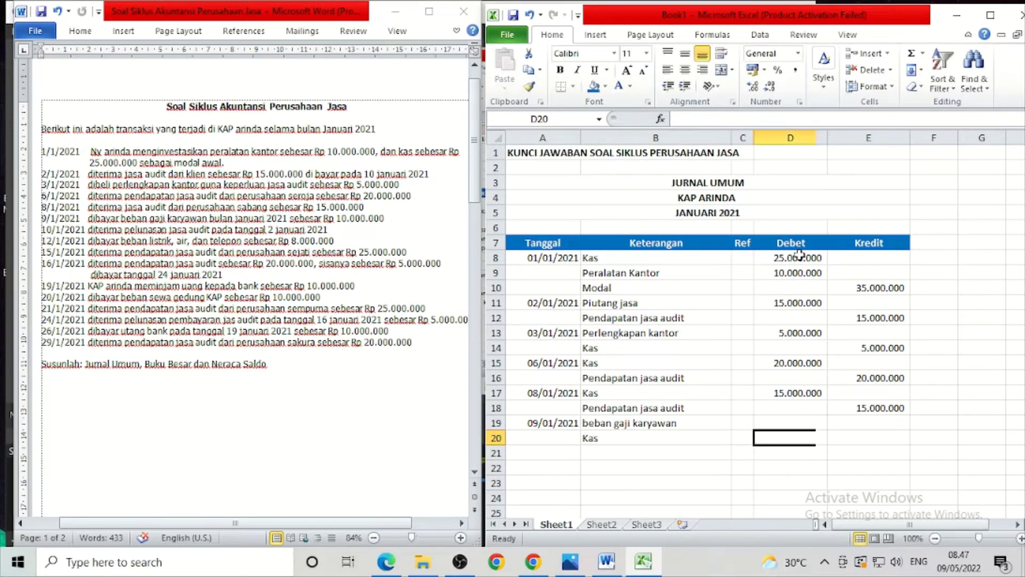
pyautogui.press('Up')
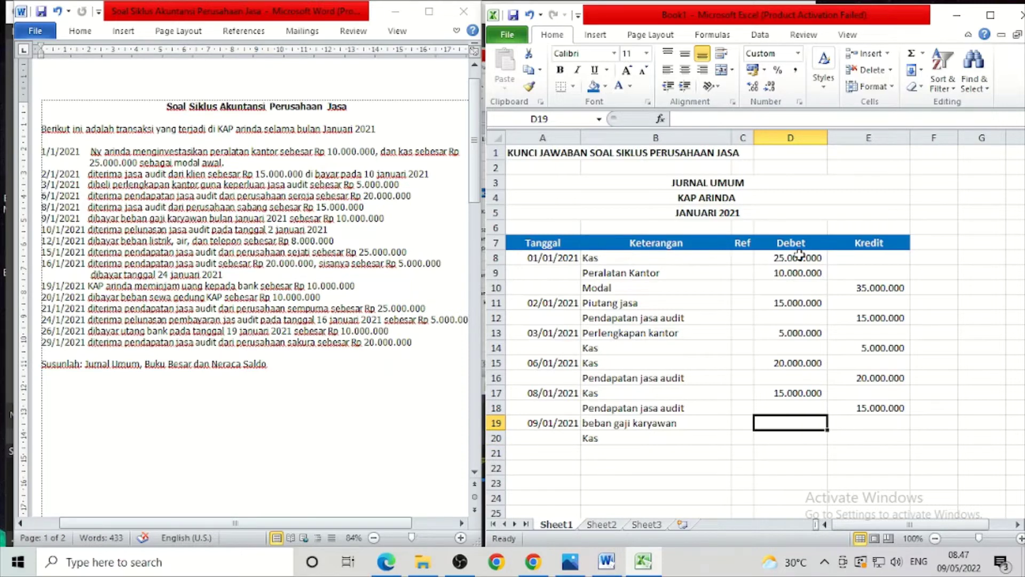
pyautogui.write('10')
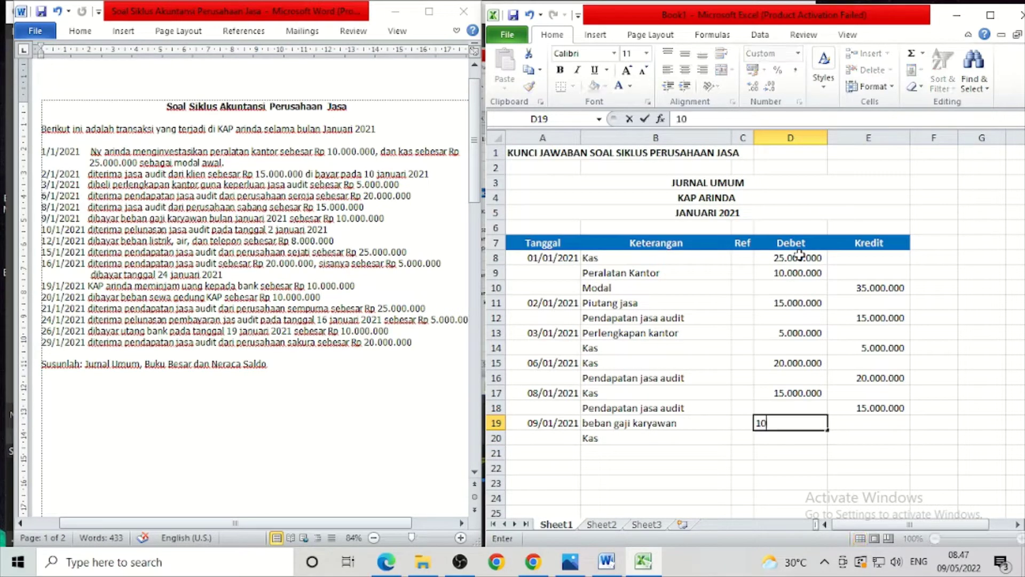
pyautogui.write('.000.000')
pyautogui.press('Return')
pyautogui.press('Tab')
pyautogui.write('10000000')
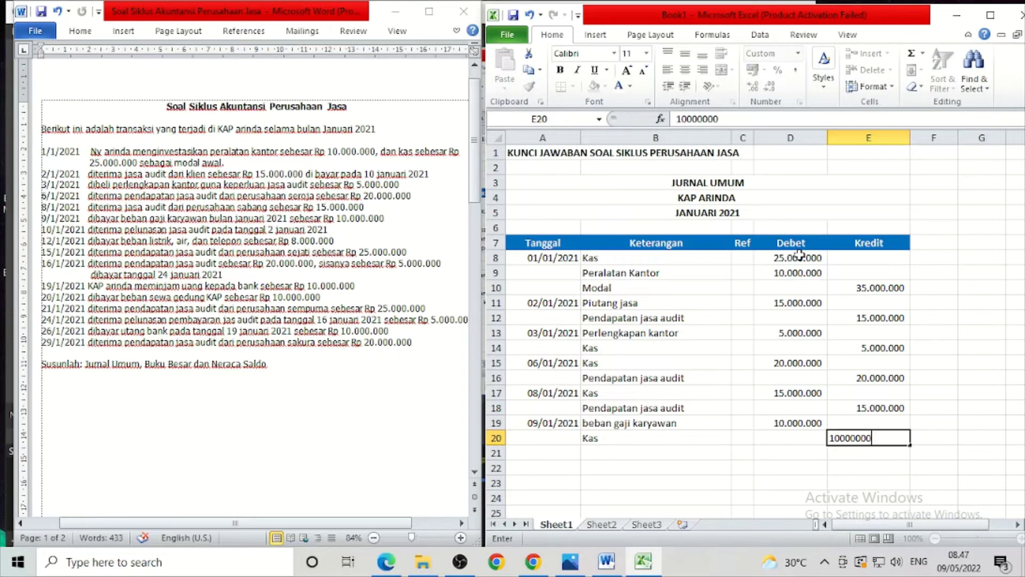
pyautogui.press('Return')
# Enter the date 10/01/2021 in A21 with the accounts Kas in B21 and Piutang jasa in B22.
pyautogui.press('Left')
pyautogui.press('Left')
pyautogui.press('Left')
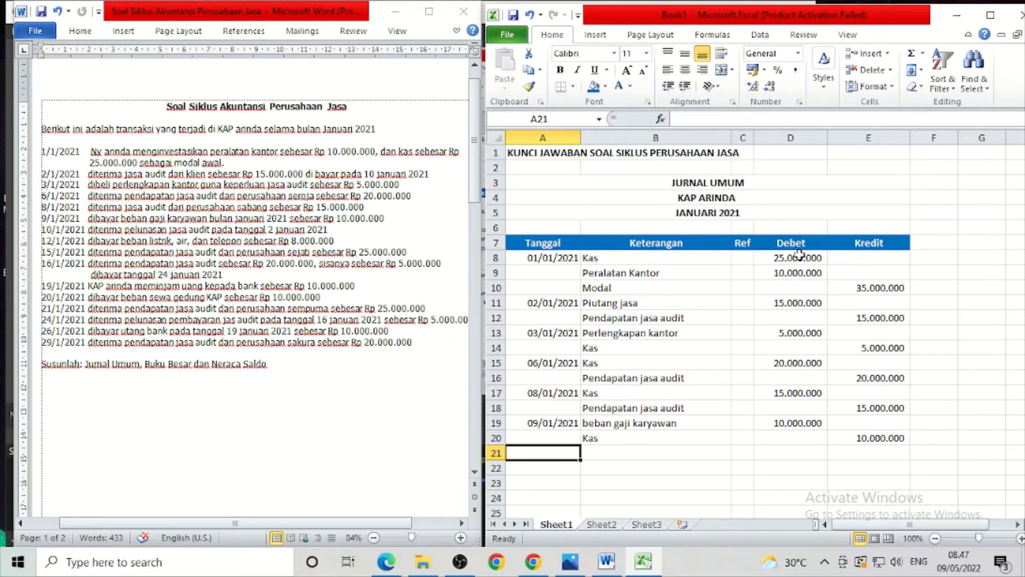
pyautogui.write('10/1/')
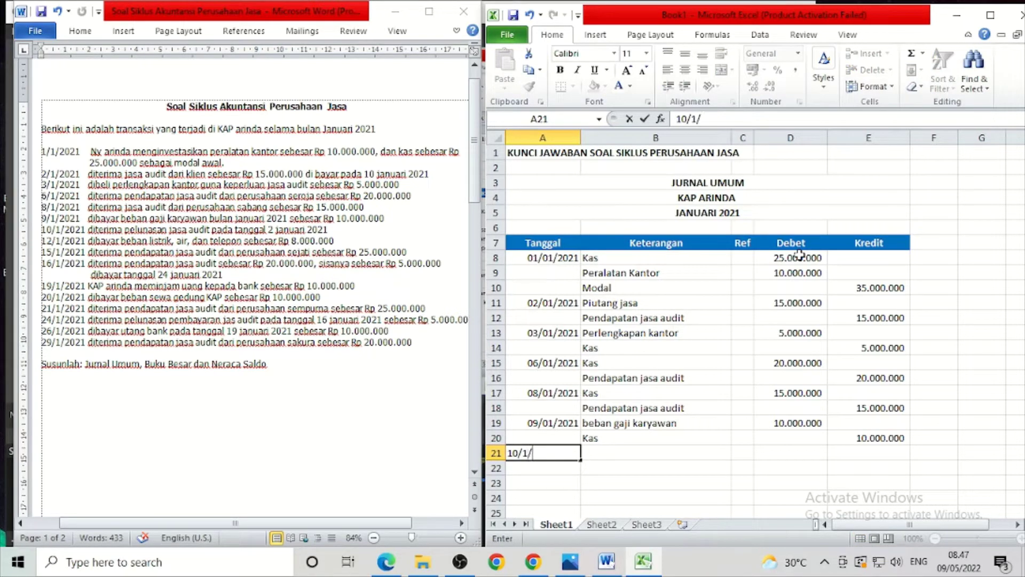
pyautogui.write('2021')
pyautogui.press('Tab')
pyautogui.write('Kas')
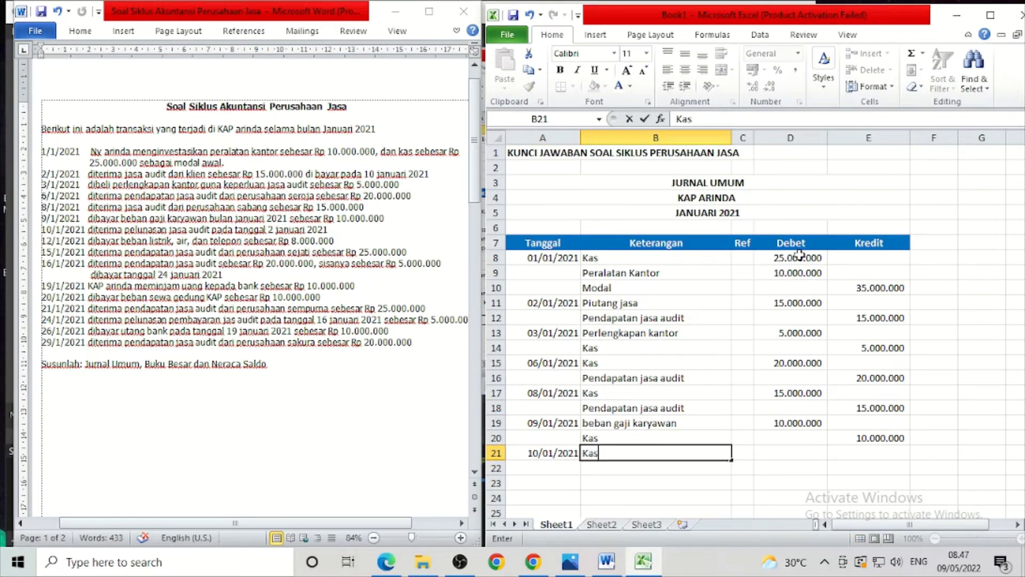
pyautogui.press('Return')
pyautogui.write('Piuta')
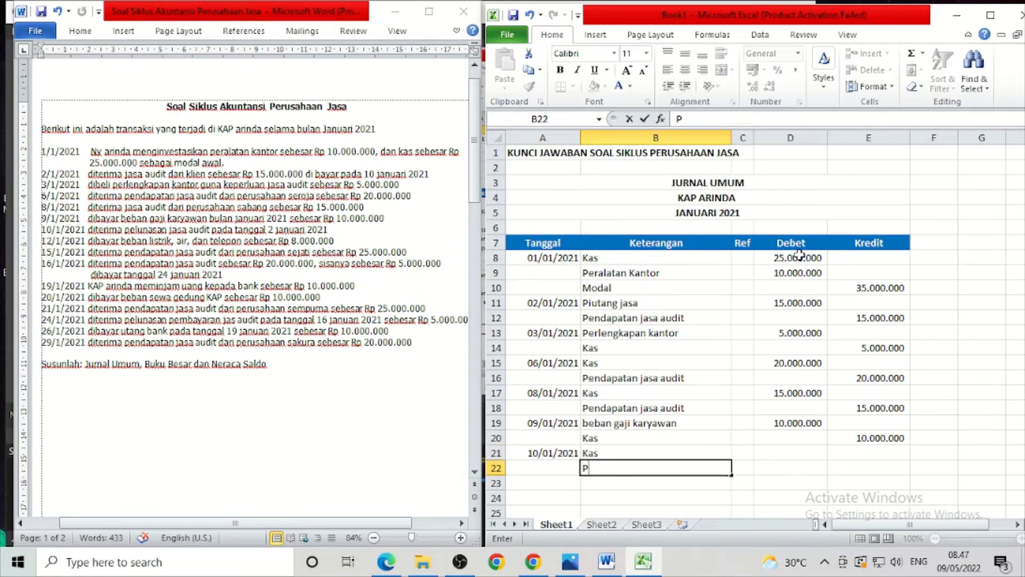
pyautogui.press('Tab')
# Record 15000000 as the debit for Kas in D21 and as the credit for Piutang jasa in E22.
pyautogui.press('Tab')
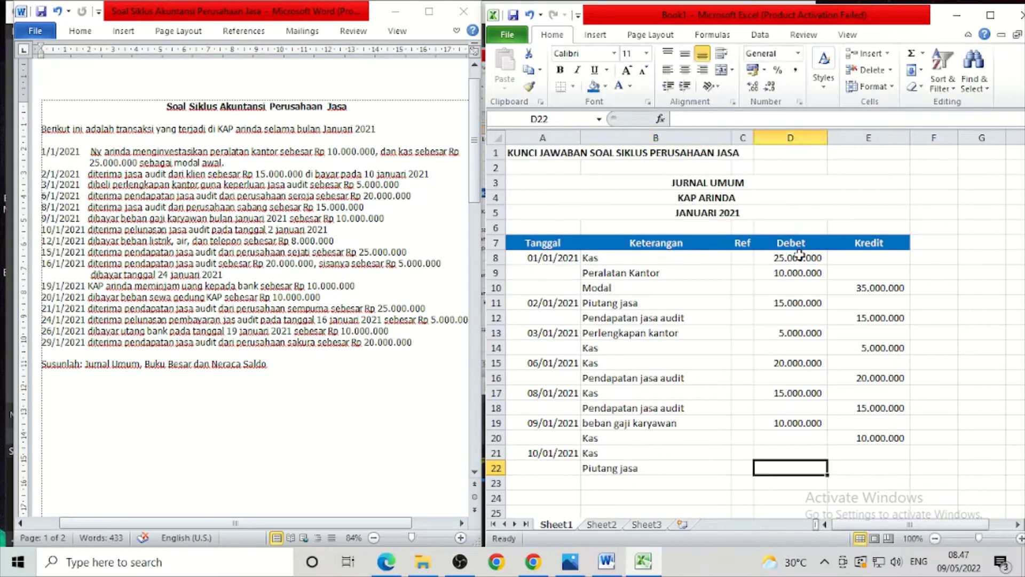
pyautogui.press('Up')
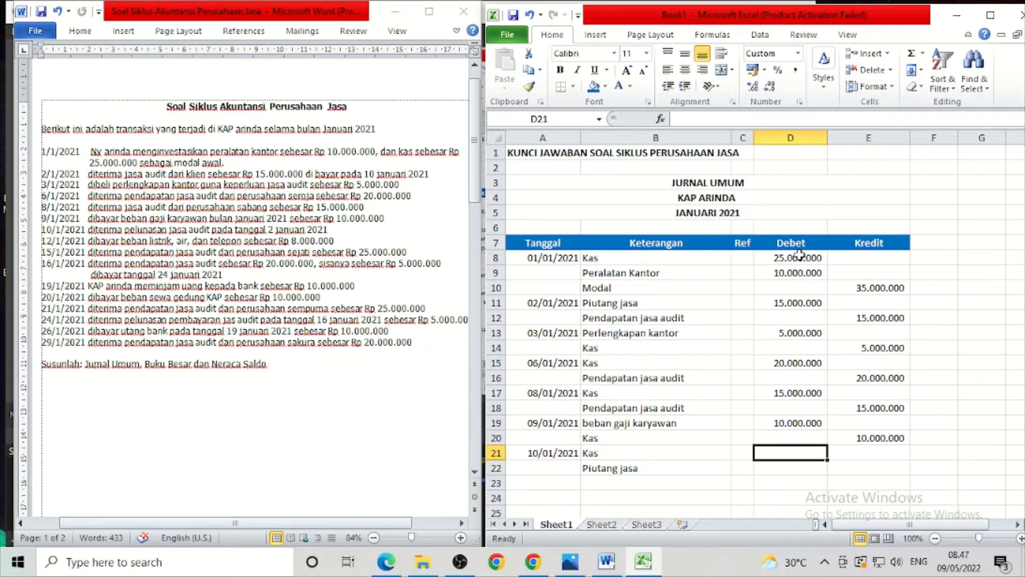
pyautogui.write('150000')
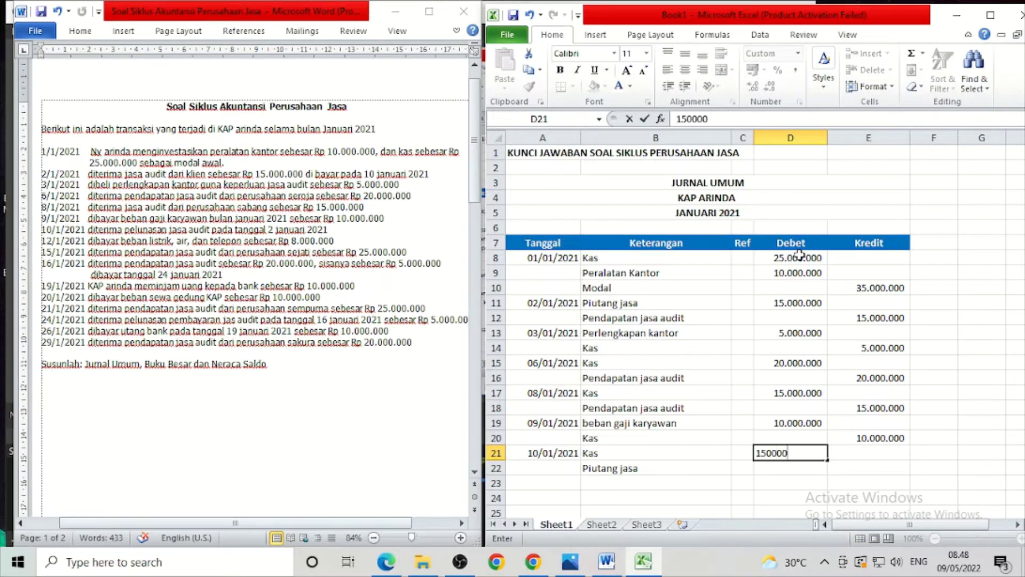
pyautogui.write('00')
pyautogui.press('Return')
pyautogui.press('Right')
pyautogui.write('15.000.')
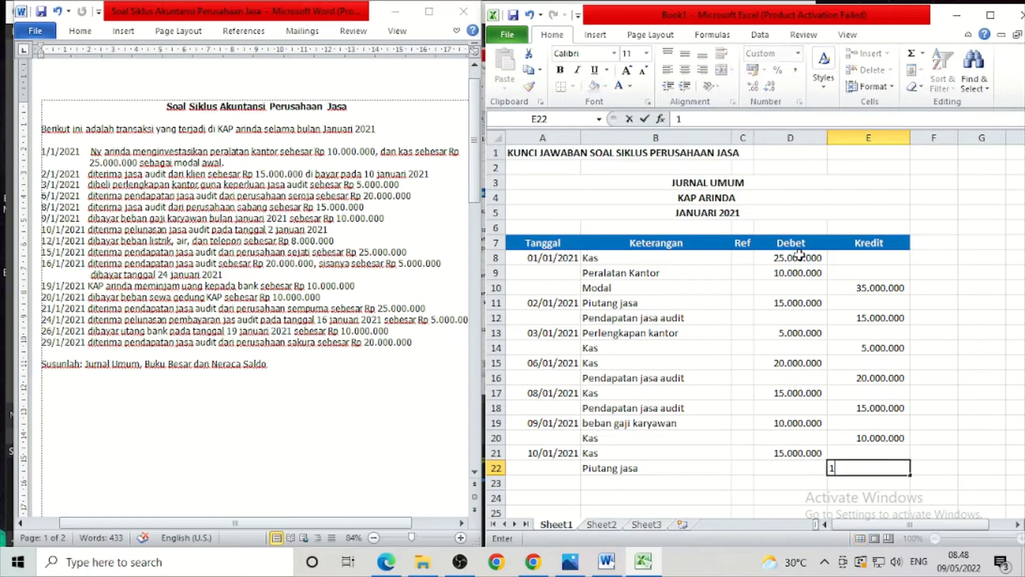
pyautogui.write('000000')
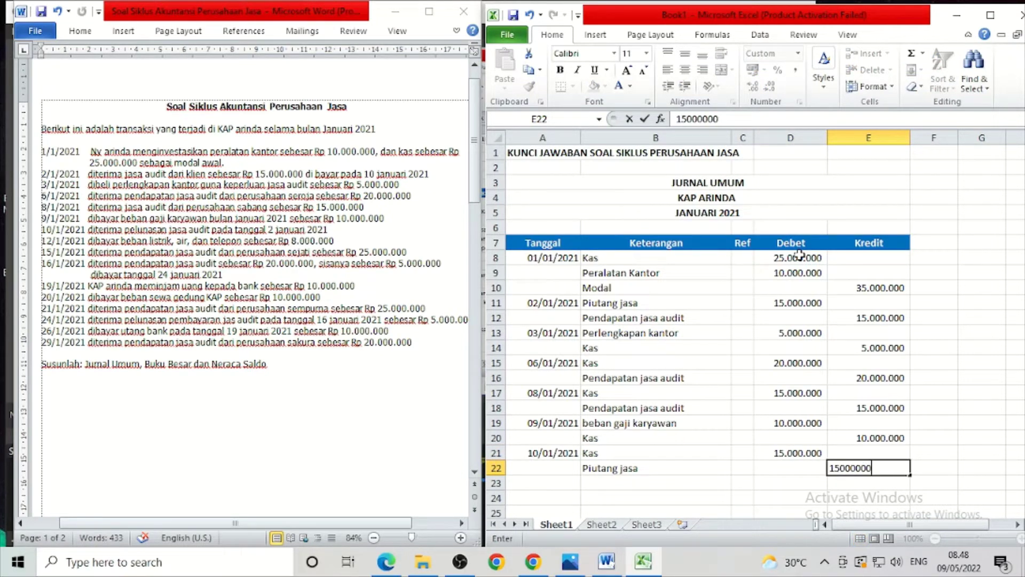
pyautogui.press('Return')
# Enter the date 12/01/2021 in A23 for the utilities payment transaction.
pyautogui.press('Left')
pyautogui.press('Left')
pyautogui.press('Left')
pyautogui.press('Left')
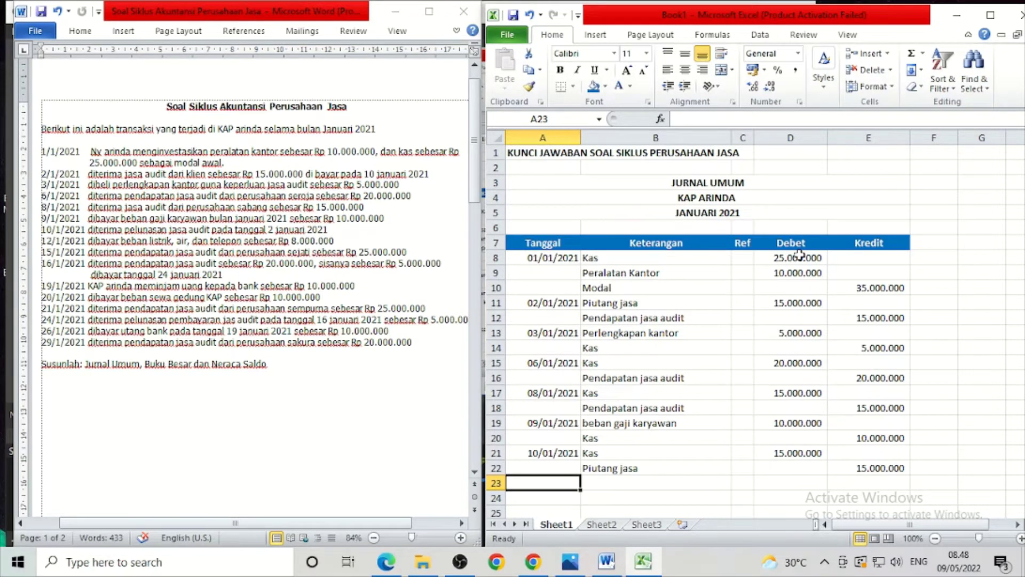
pyautogui.write('12')
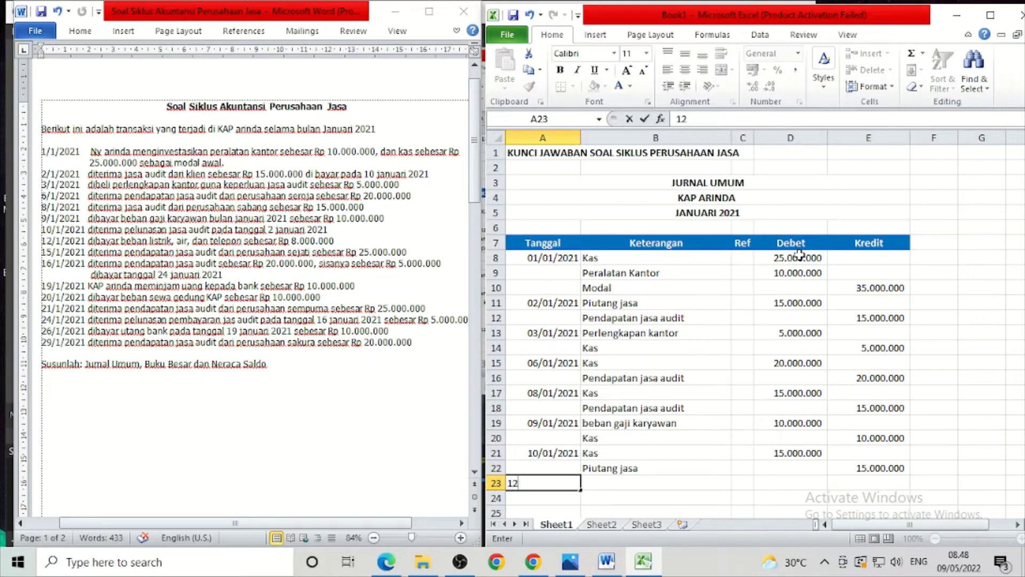
pyautogui.write('/01/2021')
pyautogui.press('Tab')
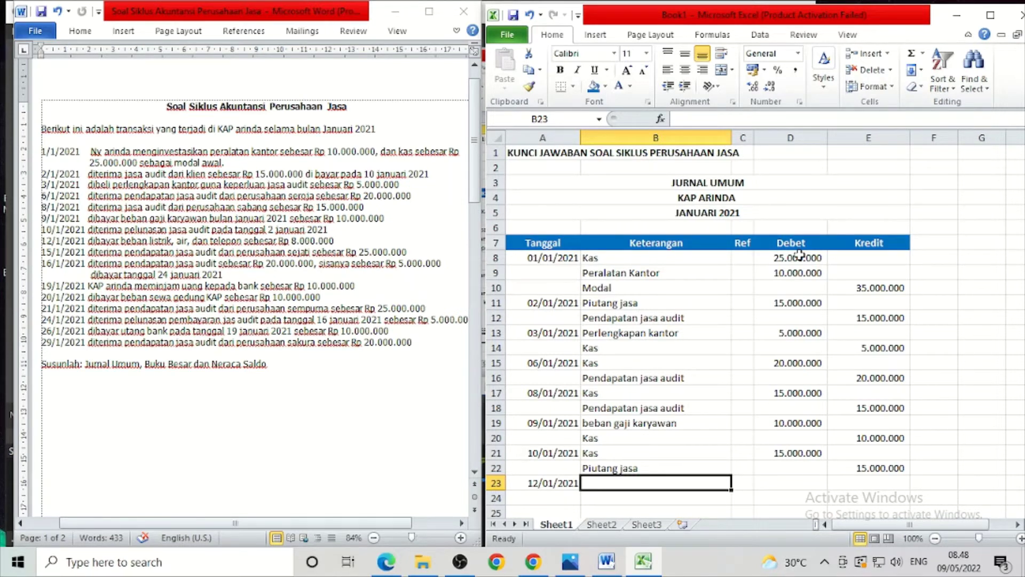
# Enter the account Beban listrik, air dan telepon in B23 with a debit of 8000000 in D23.
pyautogui.write('Beban ')
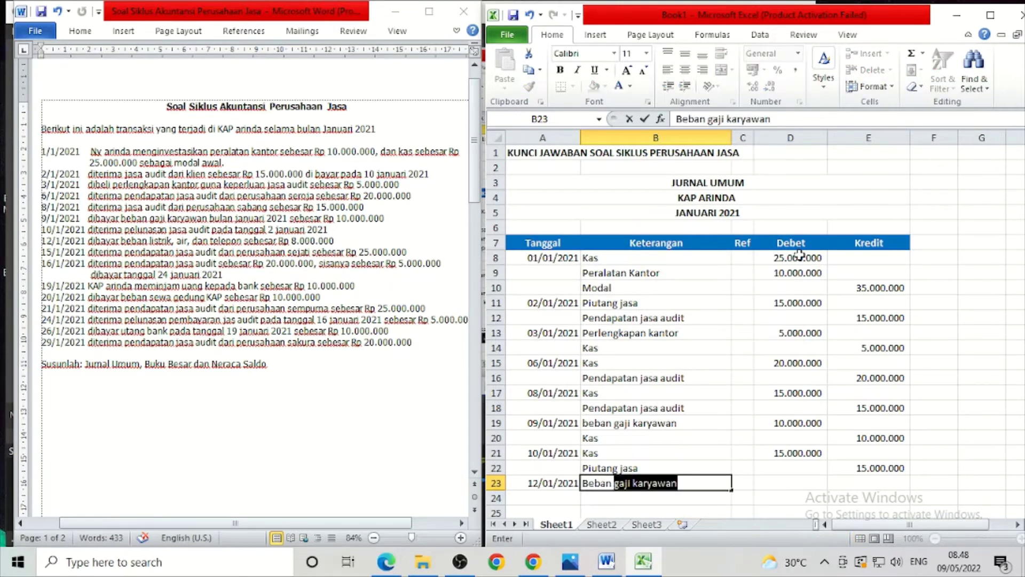
pyautogui.write('listrik')
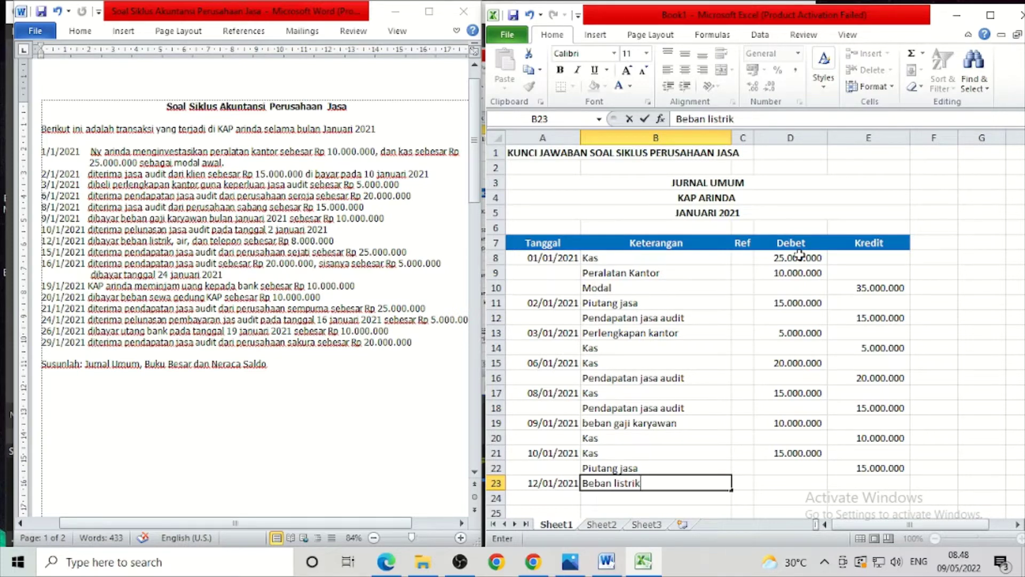
pyautogui.write(', air dan telepo')
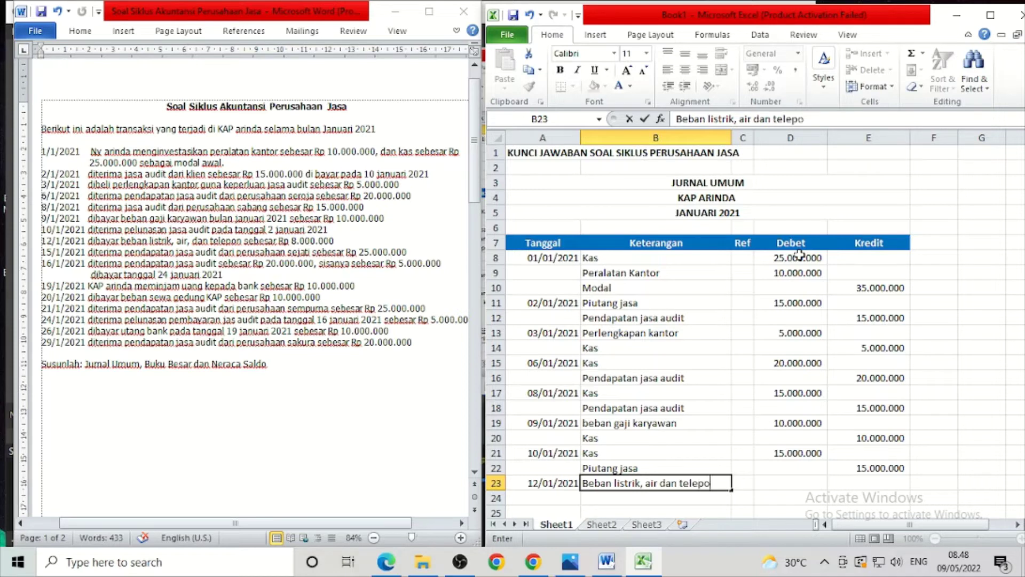
pyautogui.write('n')
pyautogui.press('Tab')
pyautogui.press('Tab')
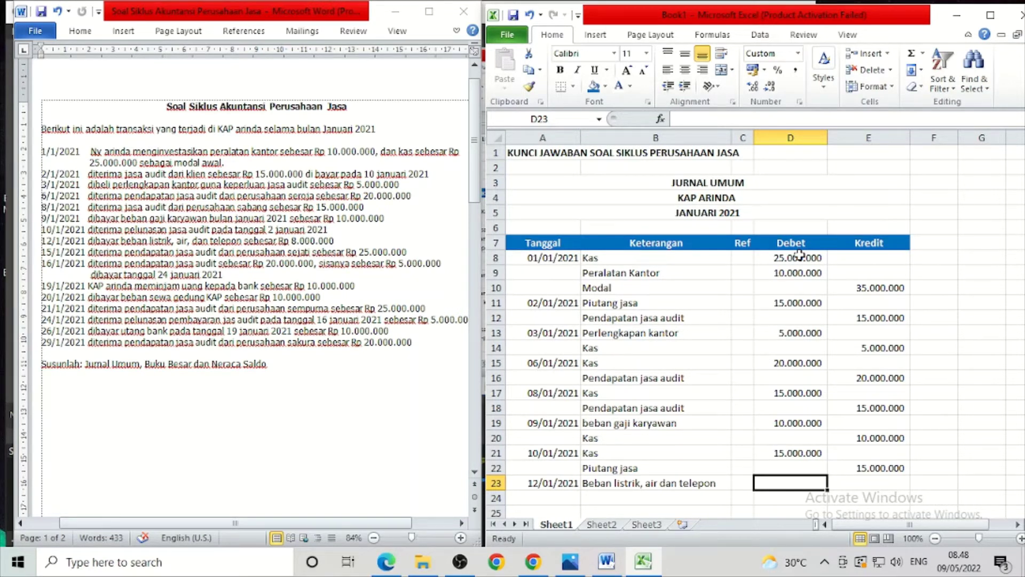
pyautogui.write('8.000.00')
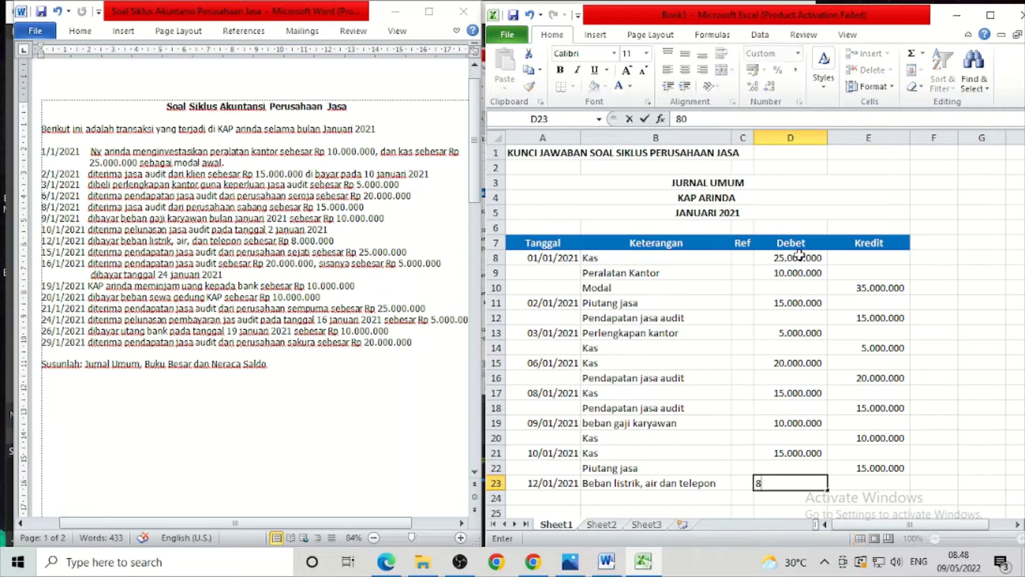
pyautogui.write('0')
pyautogui.press('Return')
# Enter Kas in B24 as the credit account of the 12/01/2021 entry with 8000000 in E24.
pyautogui.press('Left')
pyautogui.press('Left')
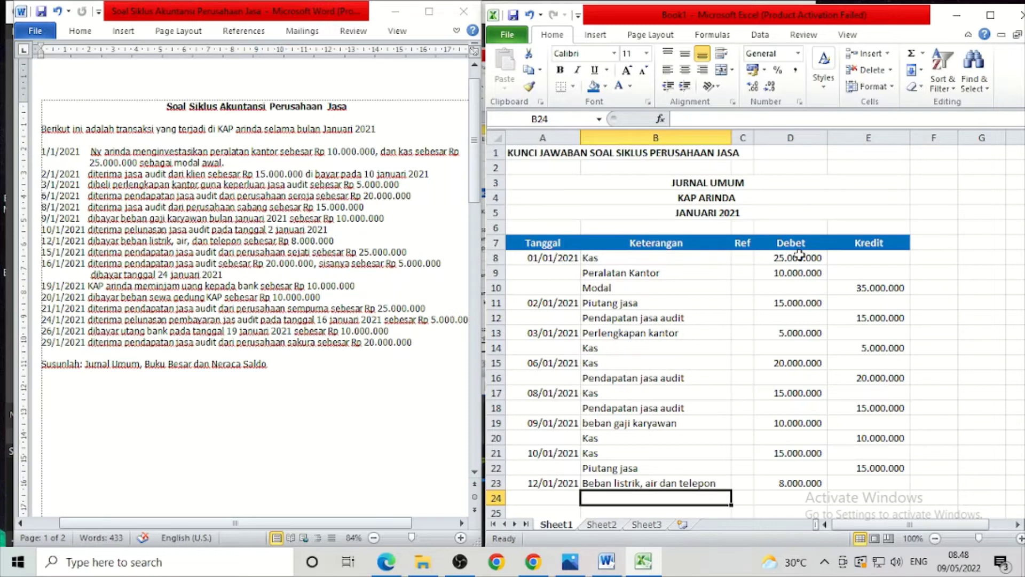
pyautogui.write('Kas')
pyautogui.press('Right')
pyautogui.press('Right')
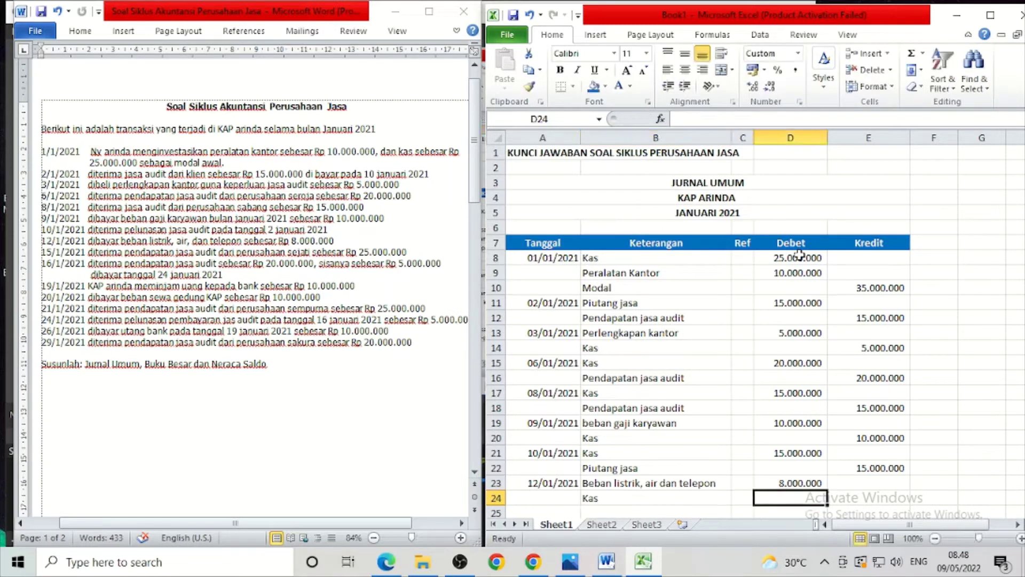
pyautogui.press('Right')
pyautogui.write('800000')
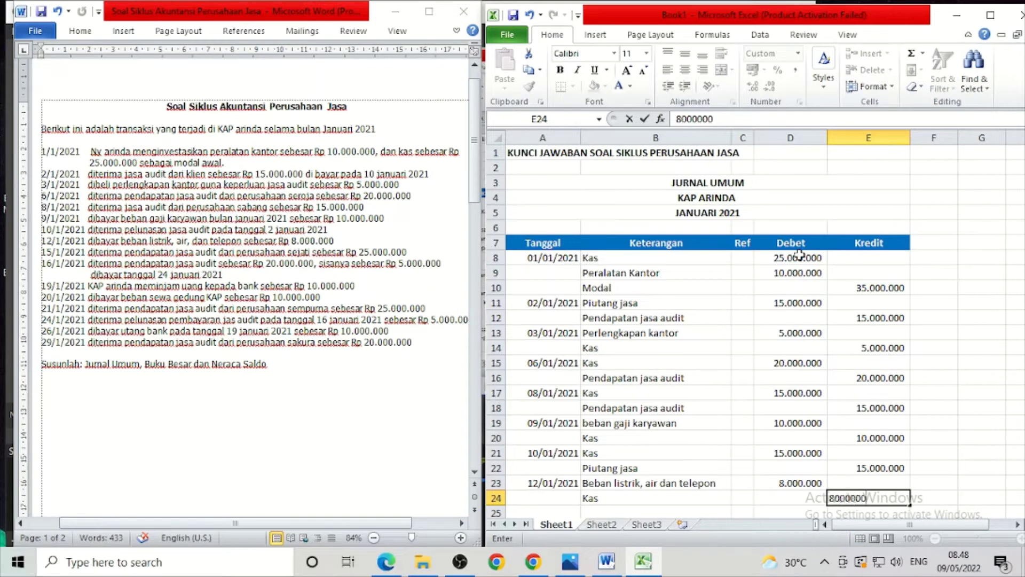
pyautogui.press('Return')
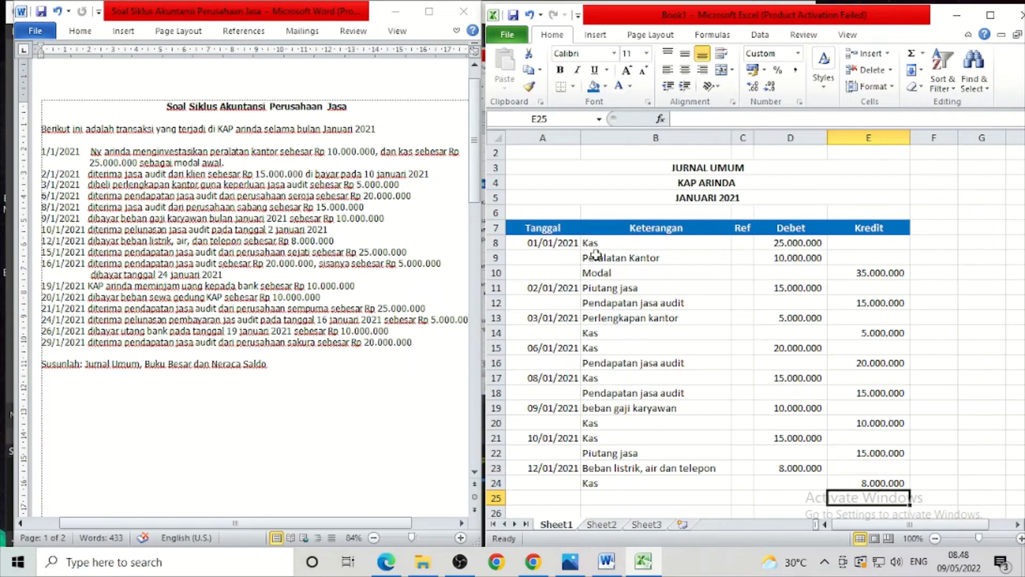
# Enter the date 15/01/2021 in A25 with the accounts Kas in B25 and Pendapatan jasa audit in B26.
pyautogui.scroll(-1, 596, 255)
pyautogui.click(556, 454)
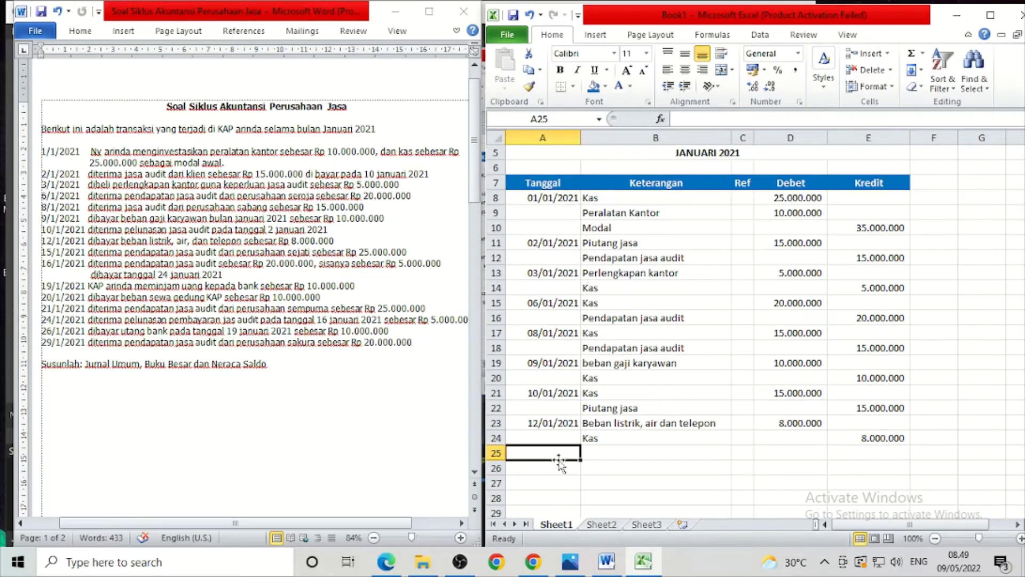
pyautogui.write('15/01/')
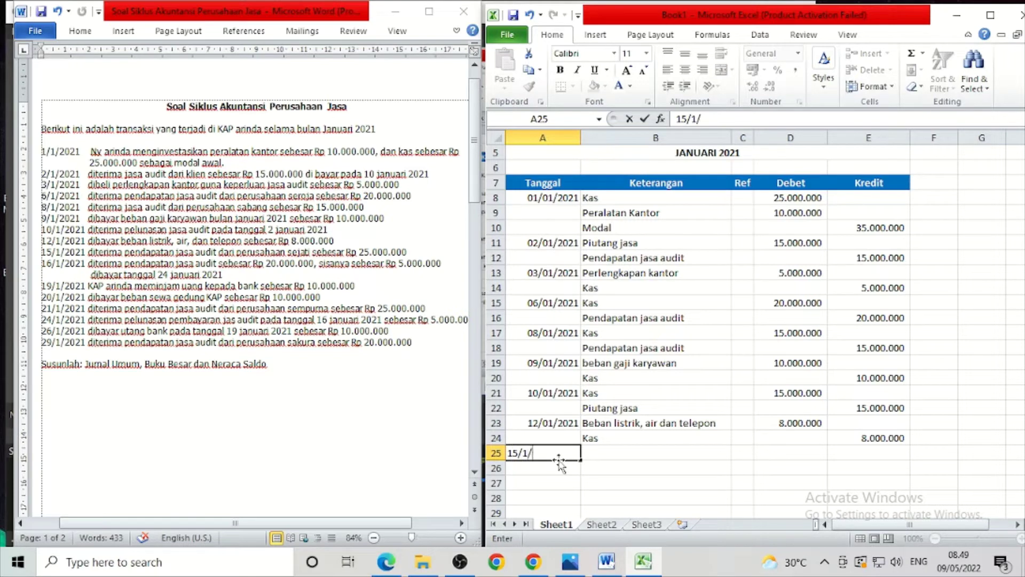
pyautogui.write('2021')
pyautogui.press('Tab')
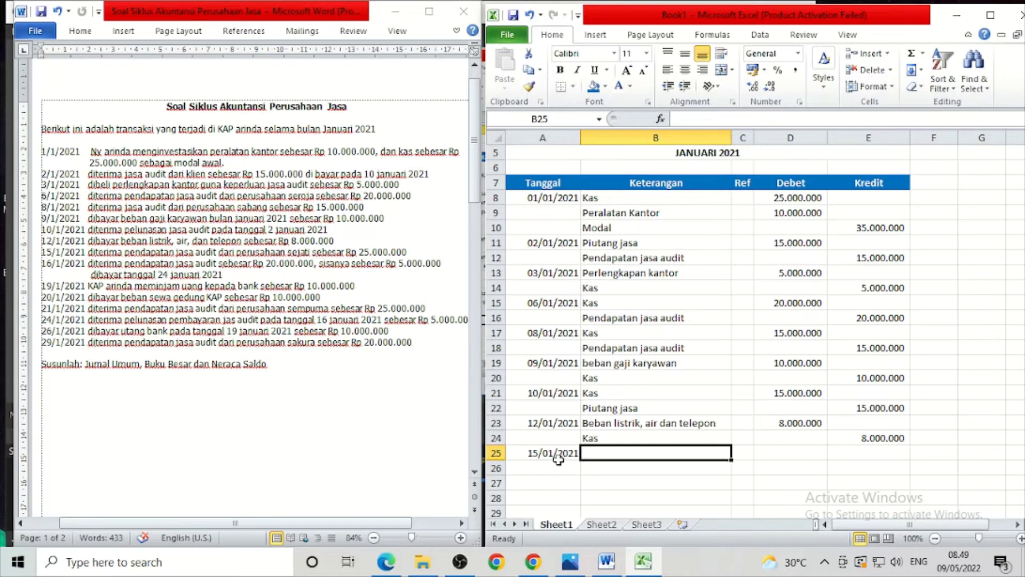
pyautogui.write('Kas')
pyautogui.press('Return')
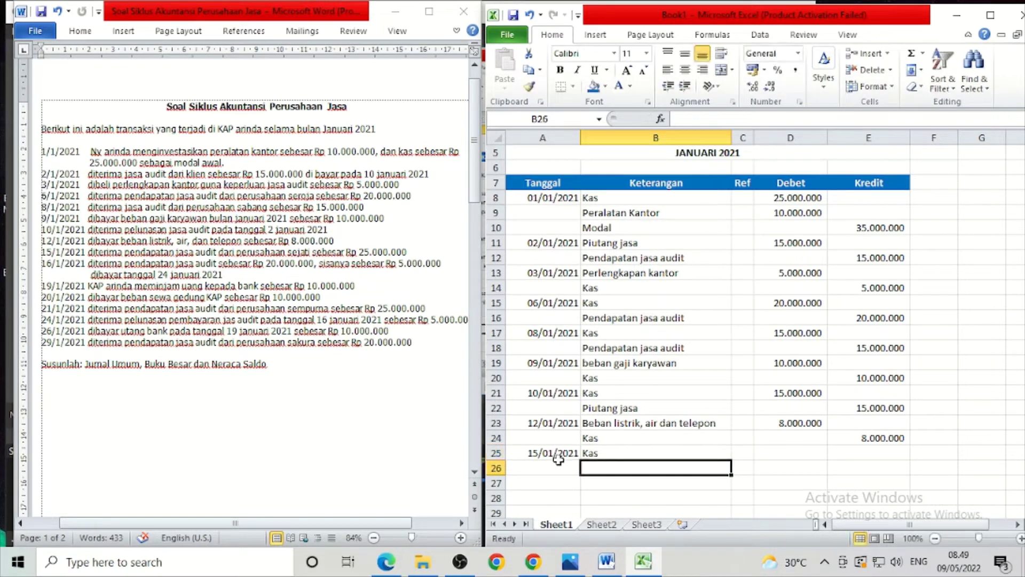
pyautogui.write('Pend')
pyautogui.press('Tab')
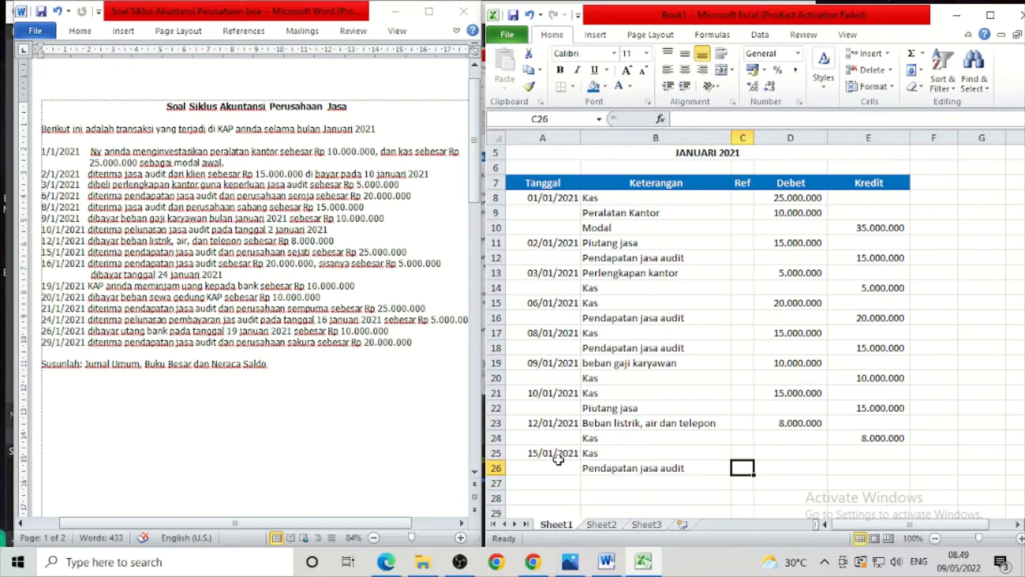
# Enter 25000000 as the Kas debit in D25 and as the Pendapatan jasa audit credit in E26.
pyautogui.press('Up')
pyautogui.press('Right')
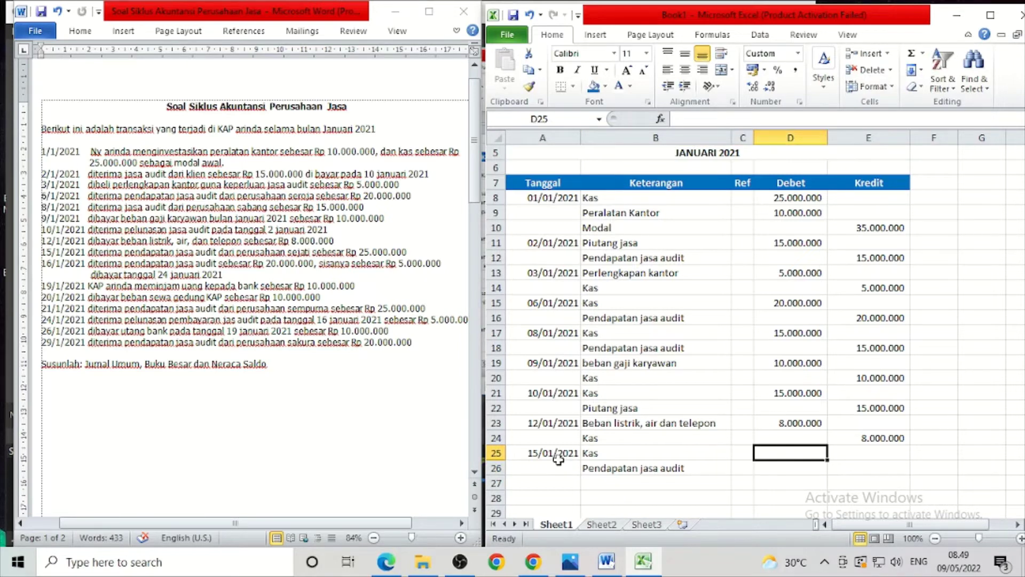
pyautogui.write('25.000.00')
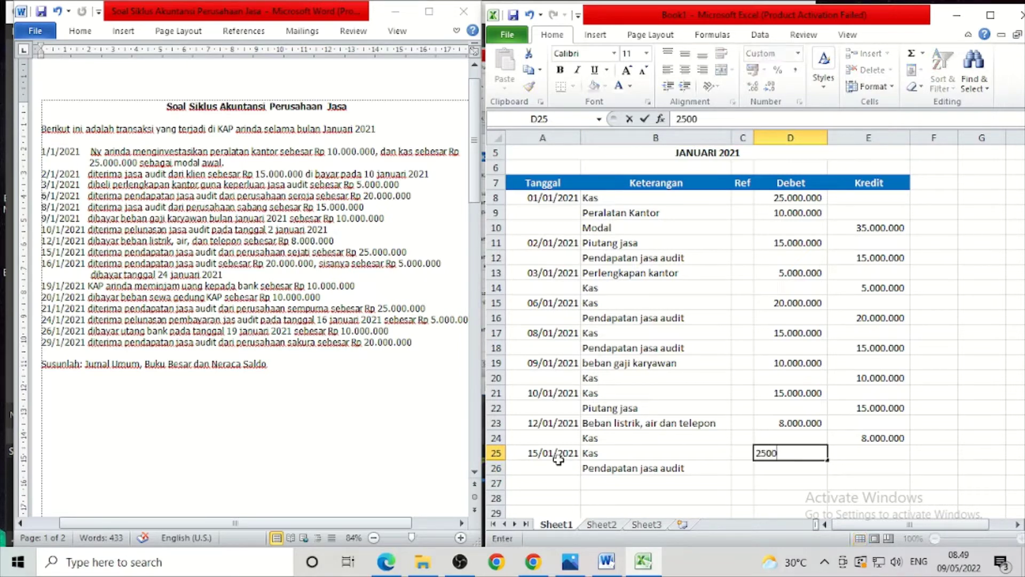
pyautogui.write('0000')
pyautogui.press('Return')
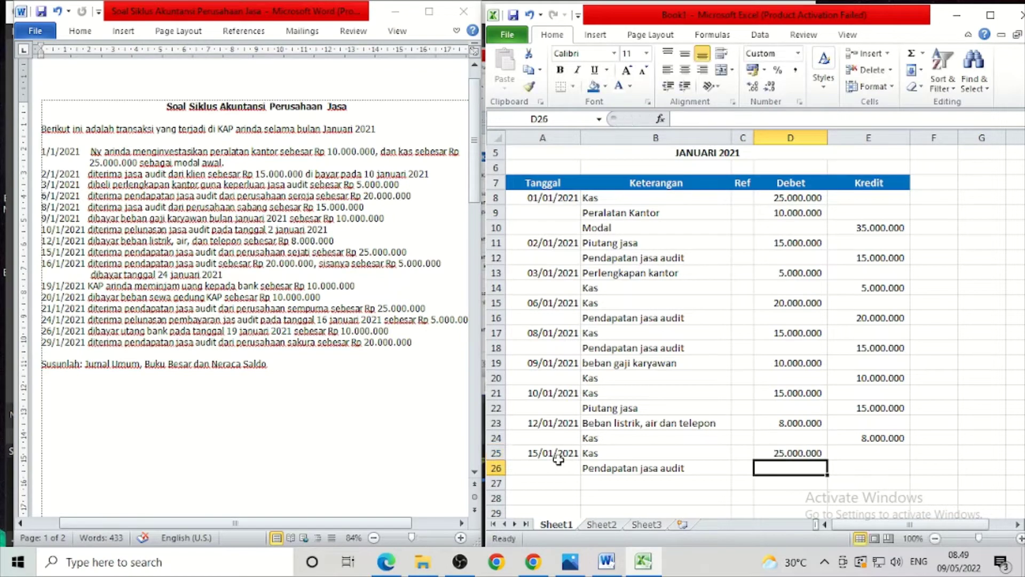
pyautogui.press('Right')
pyautogui.write('25000000')
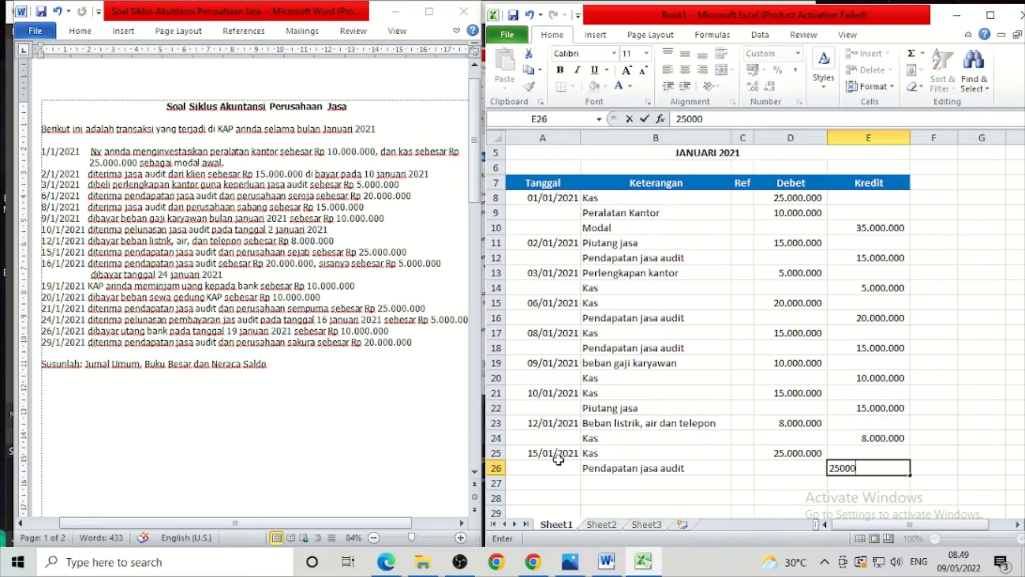
pyautogui.press('Return')
# Enter the date 16/01/2021 in A27 for the partly paid audit revenue transaction.
pyautogui.press('Left')
pyautogui.press('Left')
pyautogui.press('Left')
pyautogui.press('Left')
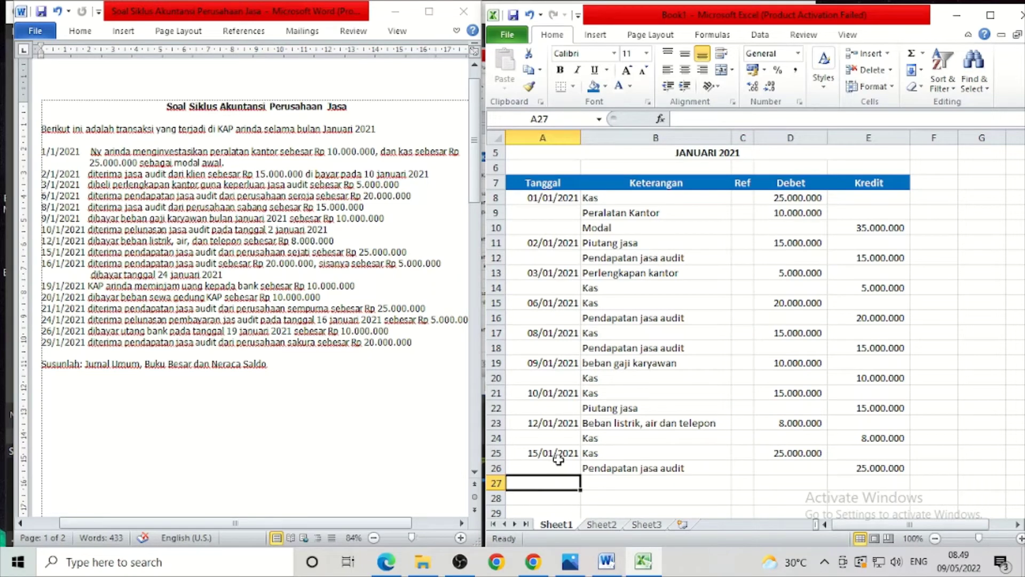
pyautogui.write('16/1')
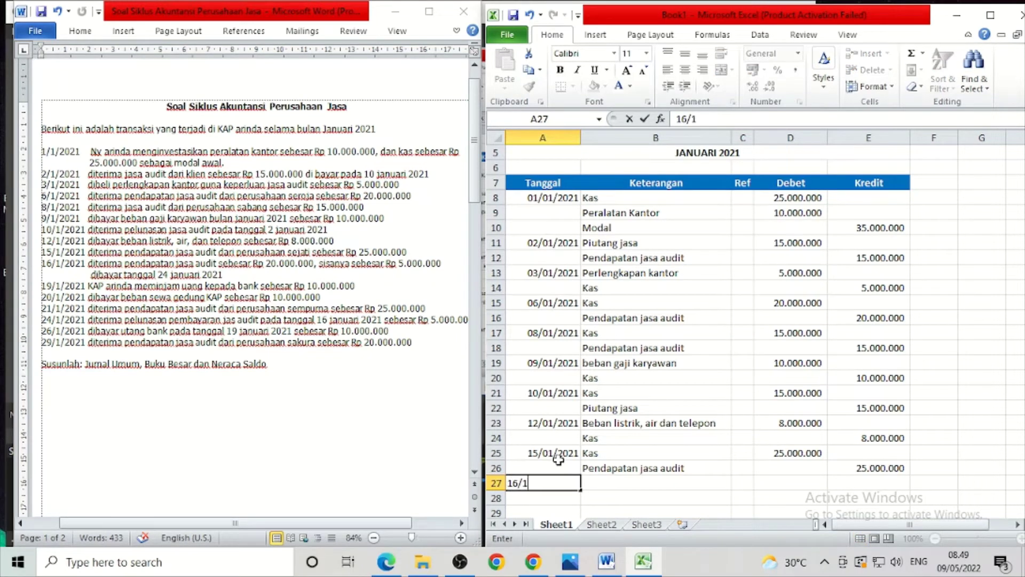
pyautogui.write('/2021')
pyautogui.press('Tab')
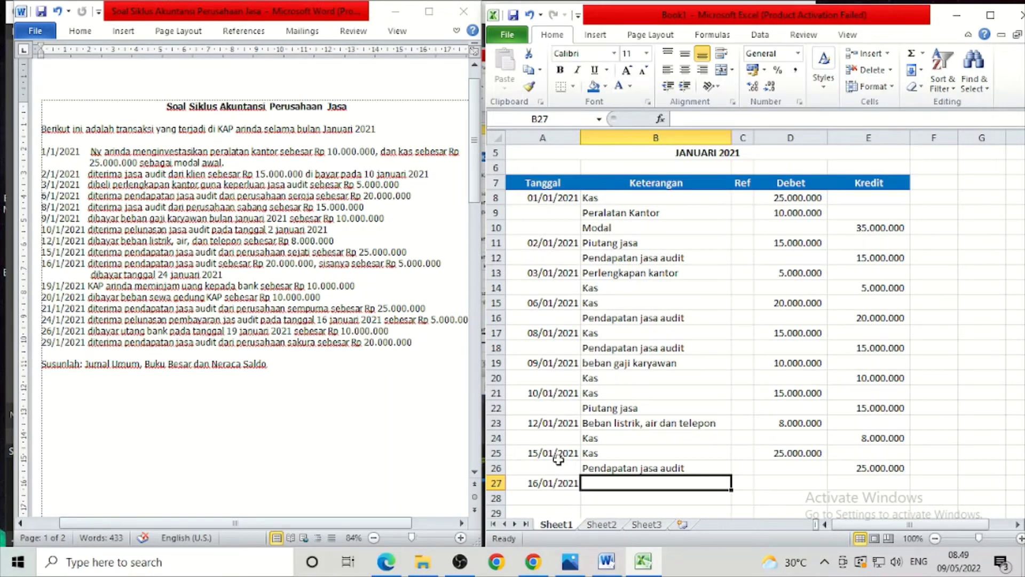
pyautogui.write('Pi')
pyautogui.press('BackSpace')
pyautogui.press('BackSpace')
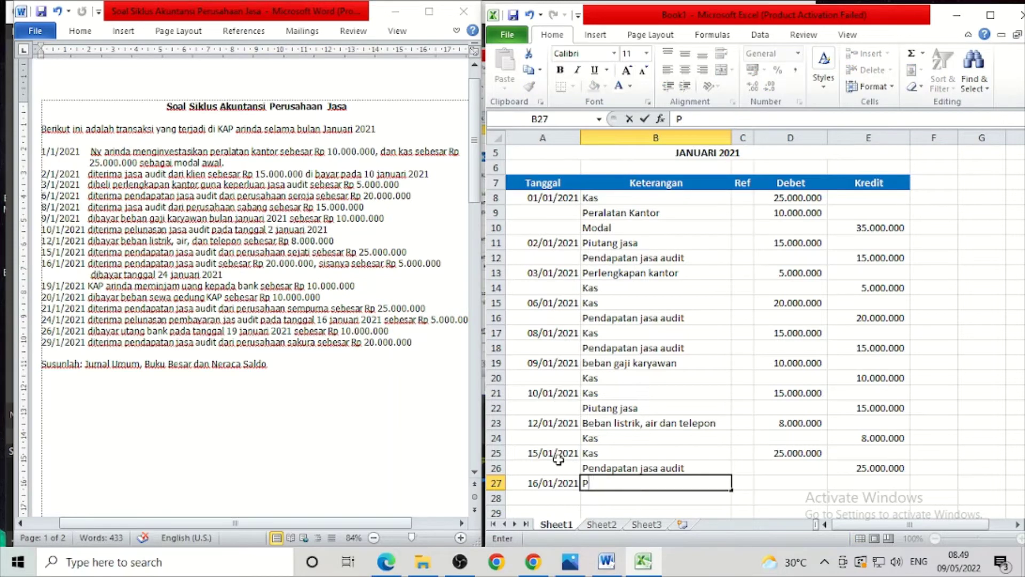
pyautogui.press('BackSpace')
# Enter the accounts Kas in B27, Piutang jasa in B28 and Pendapatan jasa audit in B29.
pyautogui.write('Kas')
pyautogui.press('Return')
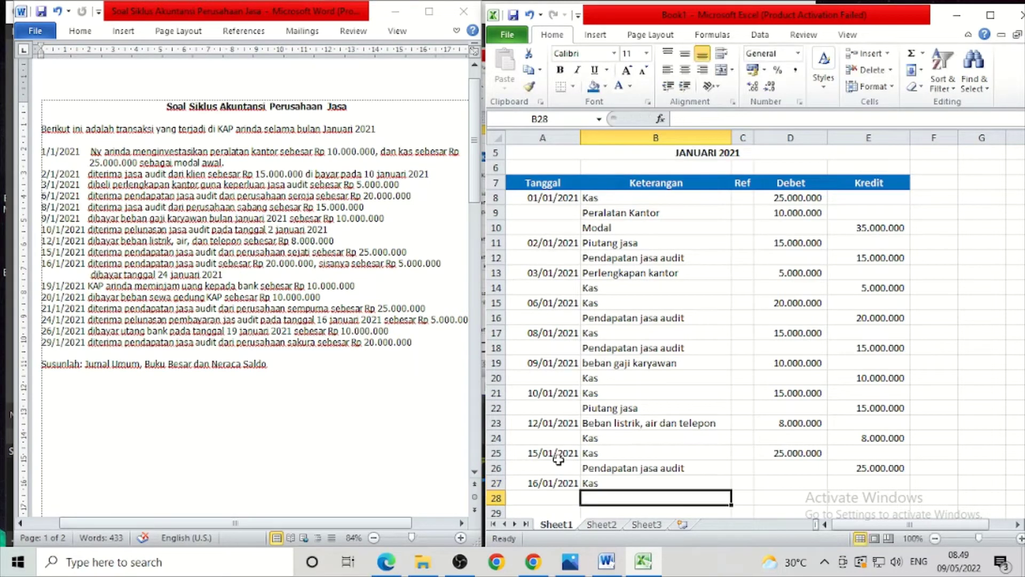
pyautogui.write('Piut')
pyautogui.press('Return')
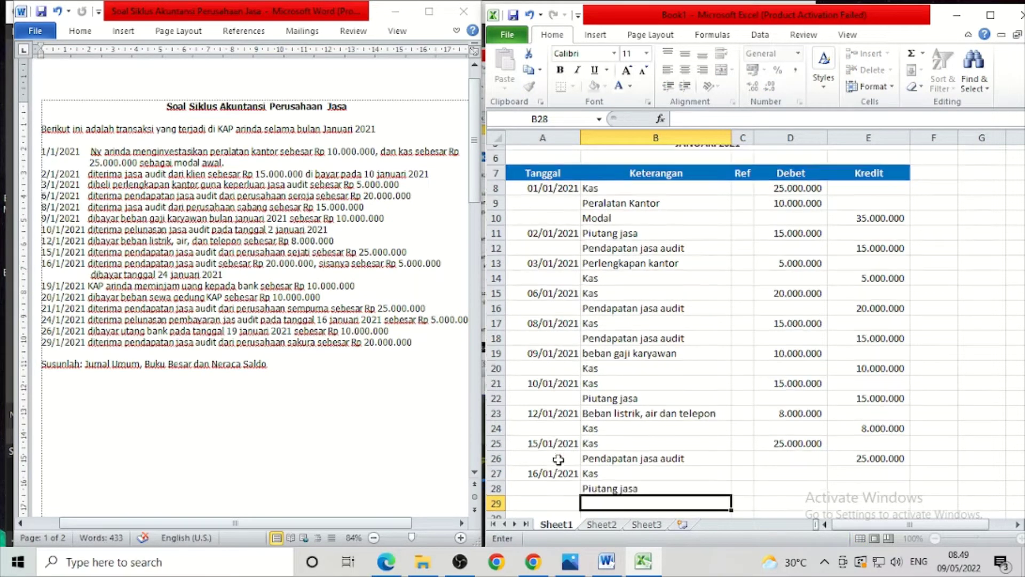
pyautogui.write('Penda')
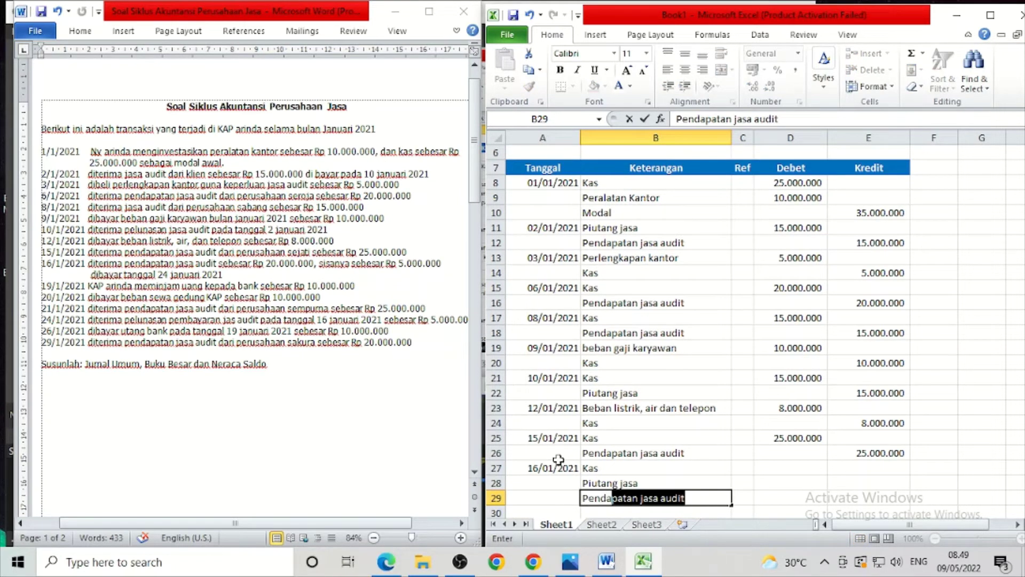
pyautogui.press('Tab')
pyautogui.press('Tab')
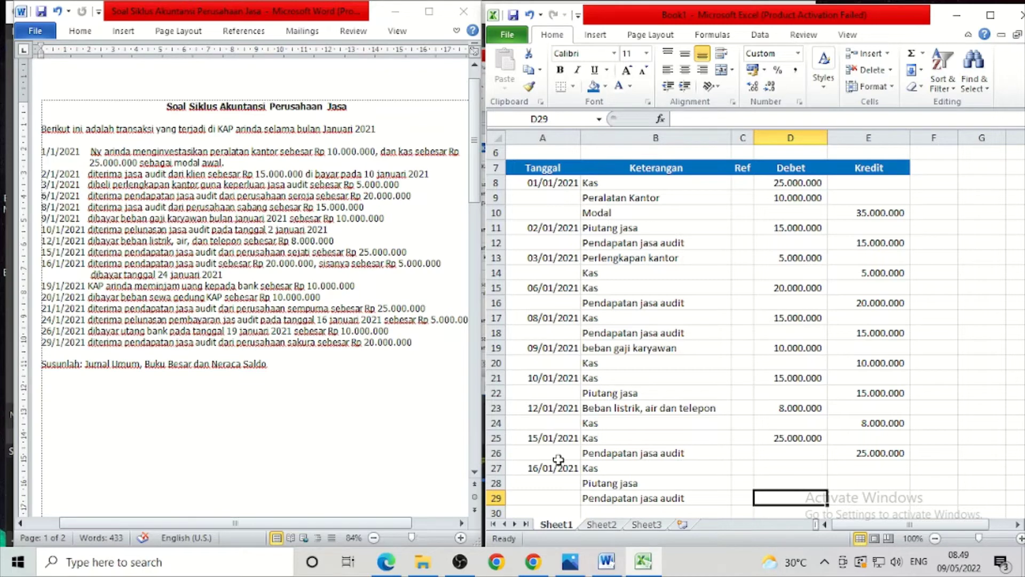
pyautogui.write('25')
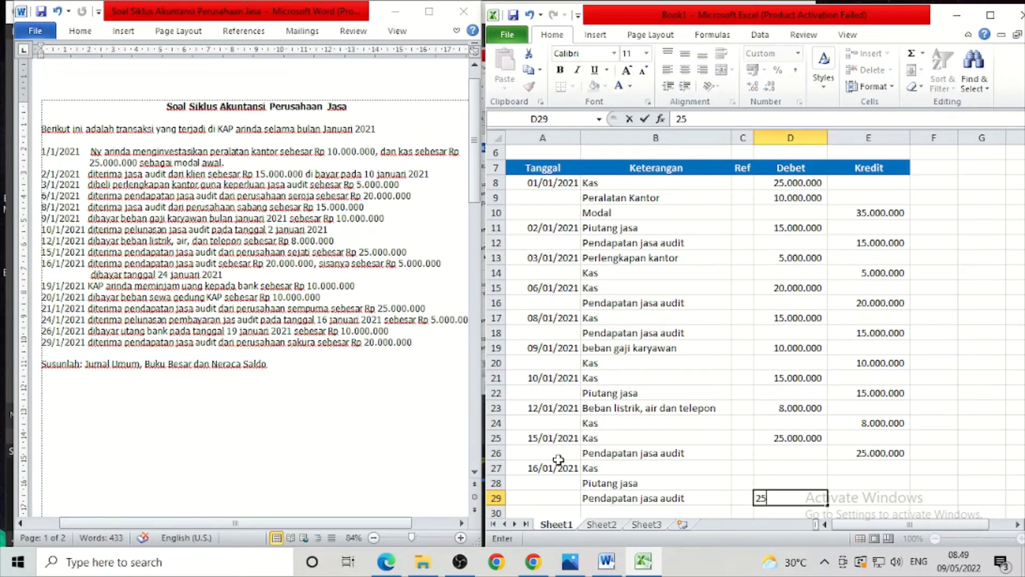
pyautogui.press('BackSpace')
pyautogui.press('BackSpace')
# Enter a credit of 25000000 for Pendapatan jasa audit in E29.
pyautogui.press('Tab')
pyautogui.press('Right')
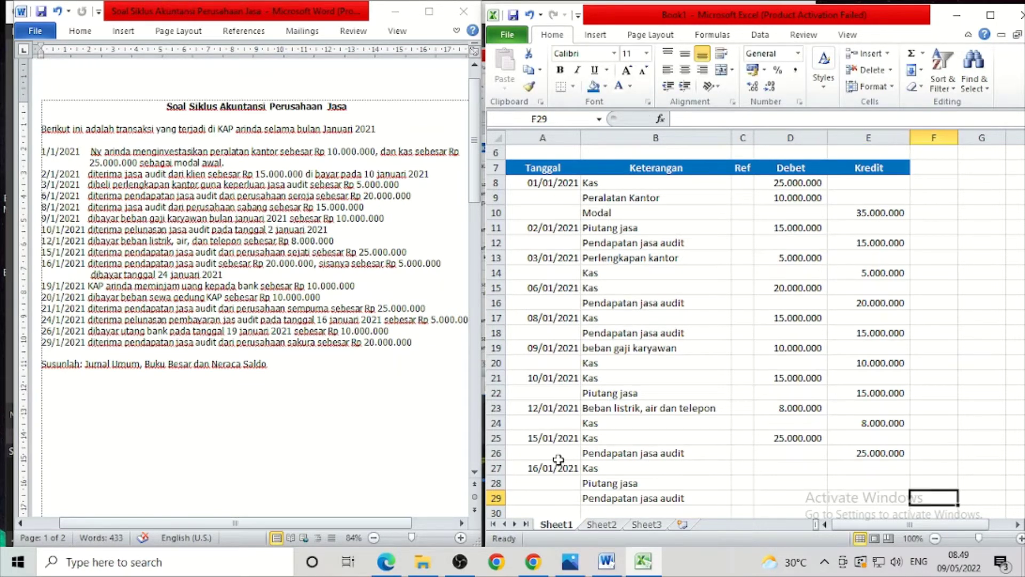
pyautogui.press('Left')
pyautogui.write('25.000.0')
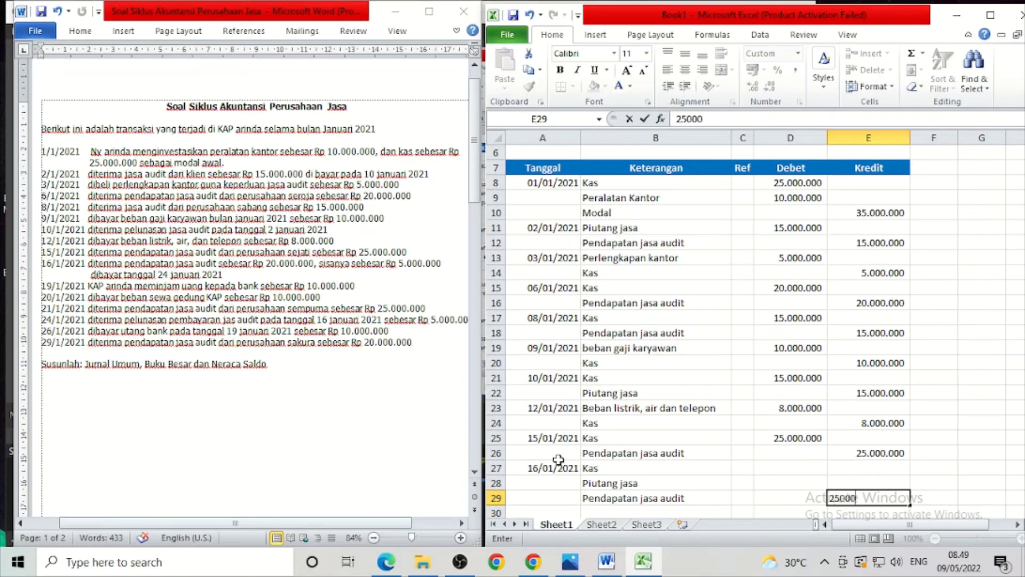
pyautogui.write('000')
# Enter a debit of 5000000 for Piutang jasa in D28.
pyautogui.press('Up')
pyautogui.press('Left')
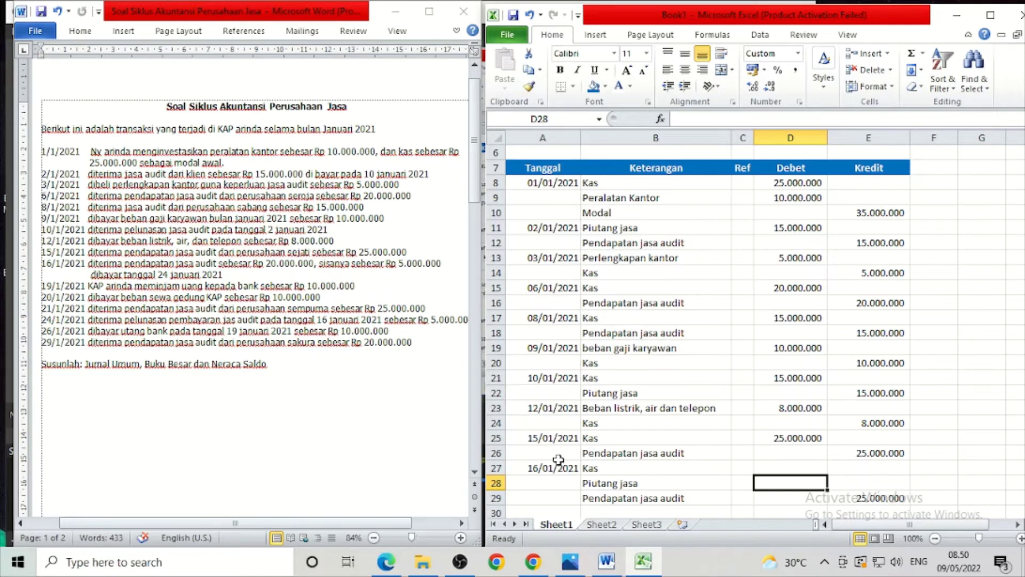
pyautogui.write('5.000.00')
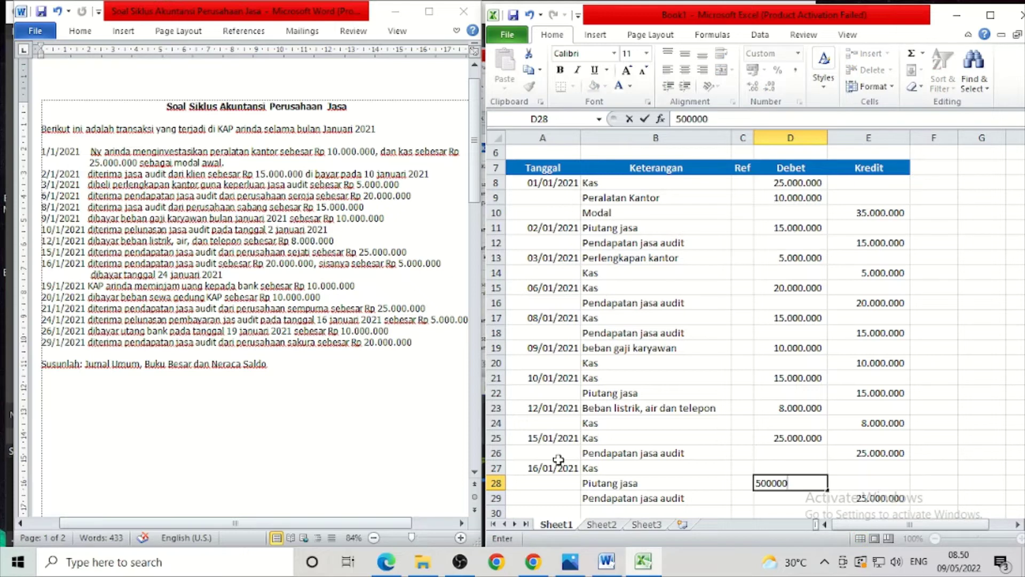
pyautogui.write('0')
pyautogui.press('Up')
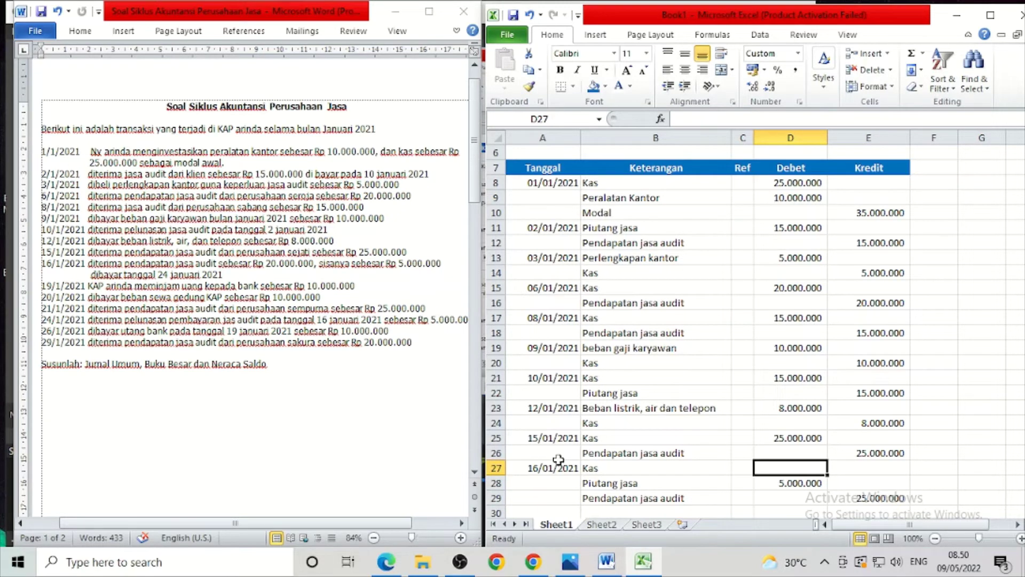
# Enter a debit of 2000000 for Kas in D27 of the 16/01/2021 entry.
pyautogui.write('2.000.00')
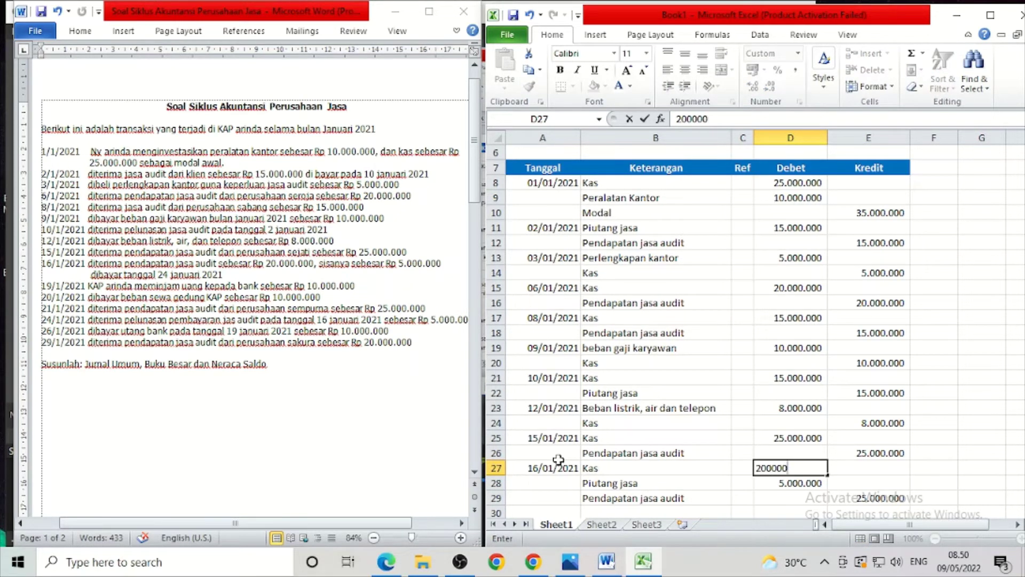
pyautogui.write('0')
pyautogui.press('Return')
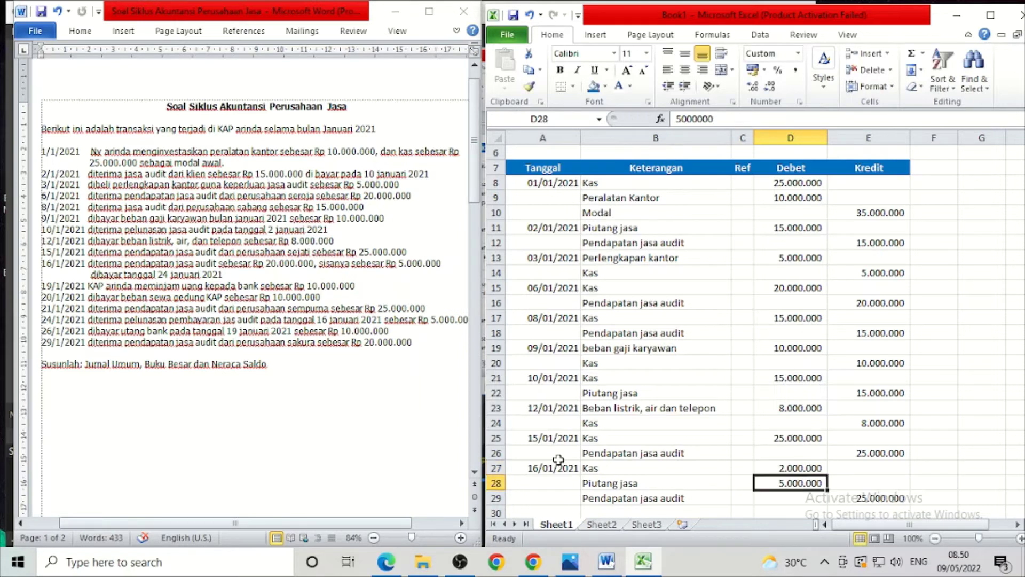
pyautogui.press('Up')
# Set the Kas debit in D27 to 20000000 for the 16/01/2021 entry.
pyautogui.write('200')
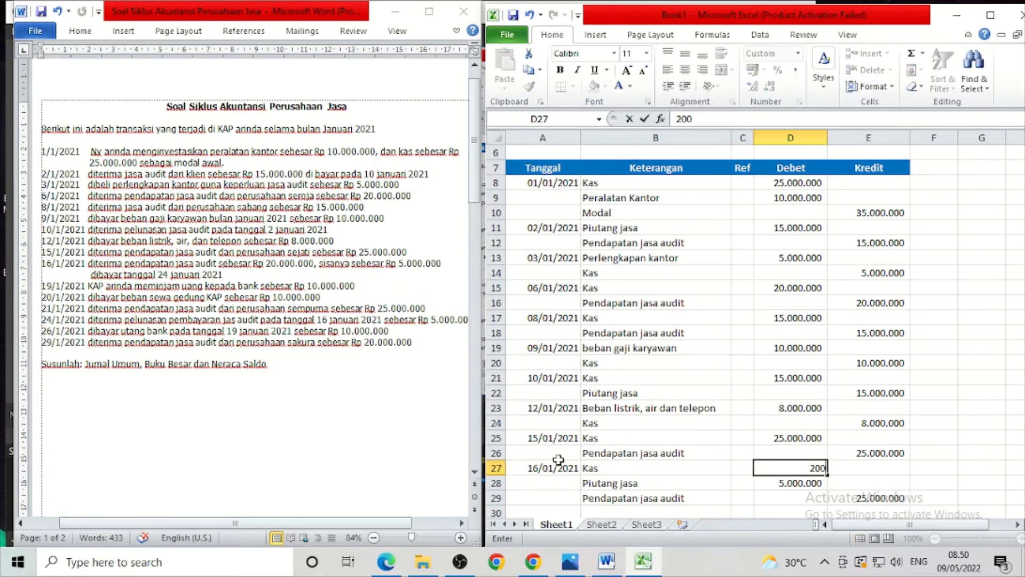
pyautogui.write('00000')
pyautogui.press('Return')
# Enter the date 19/01/2021 in A30 for the bank loan transaction.
pyautogui.press('Return')
pyautogui.press('Return')
pyautogui.press('Return')
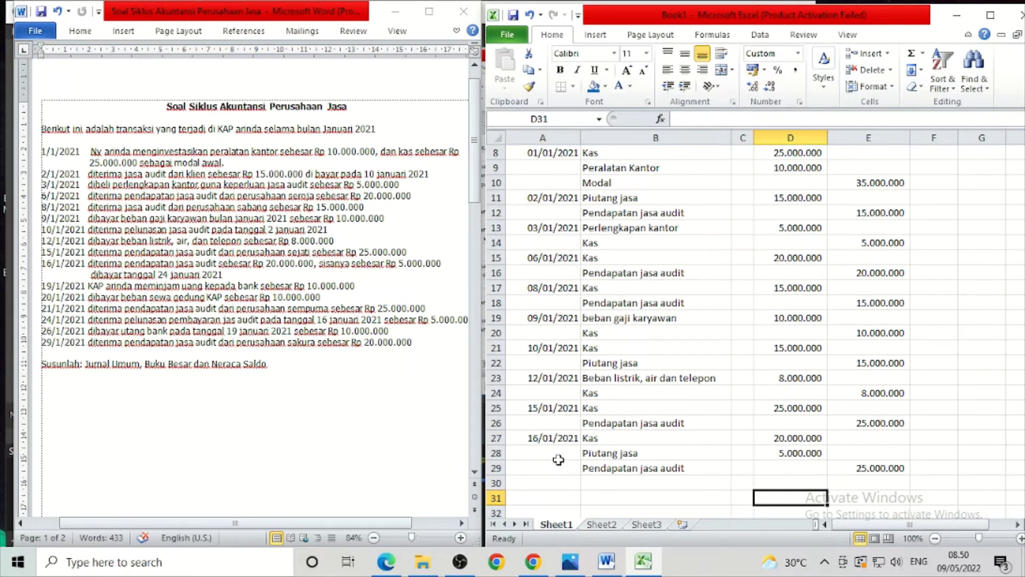
pyautogui.press('Up')
pyautogui.press('Left')
pyautogui.press('Left')
pyautogui.press('Left')
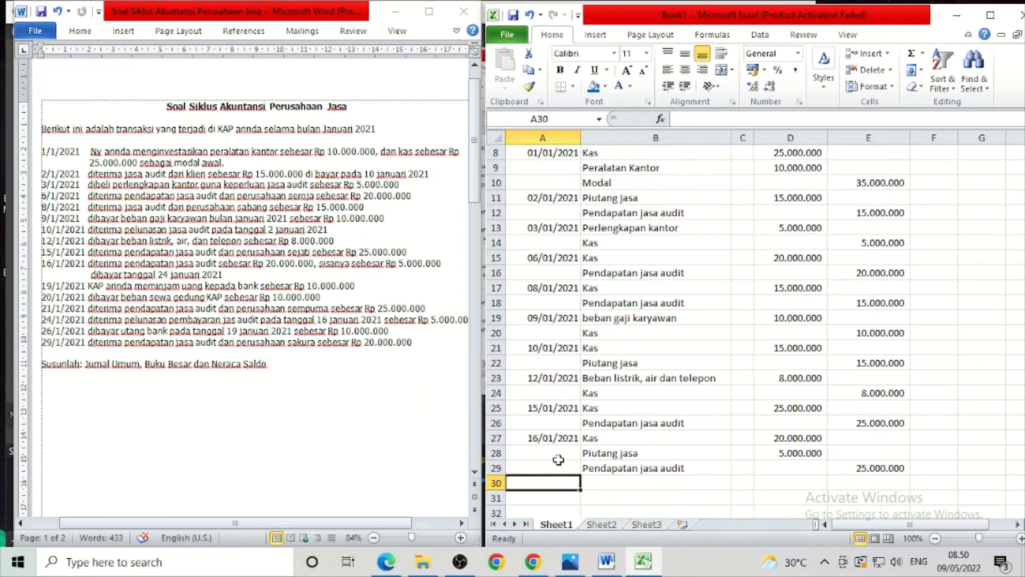
pyautogui.write('19/')
pyautogui.write('1/2021')
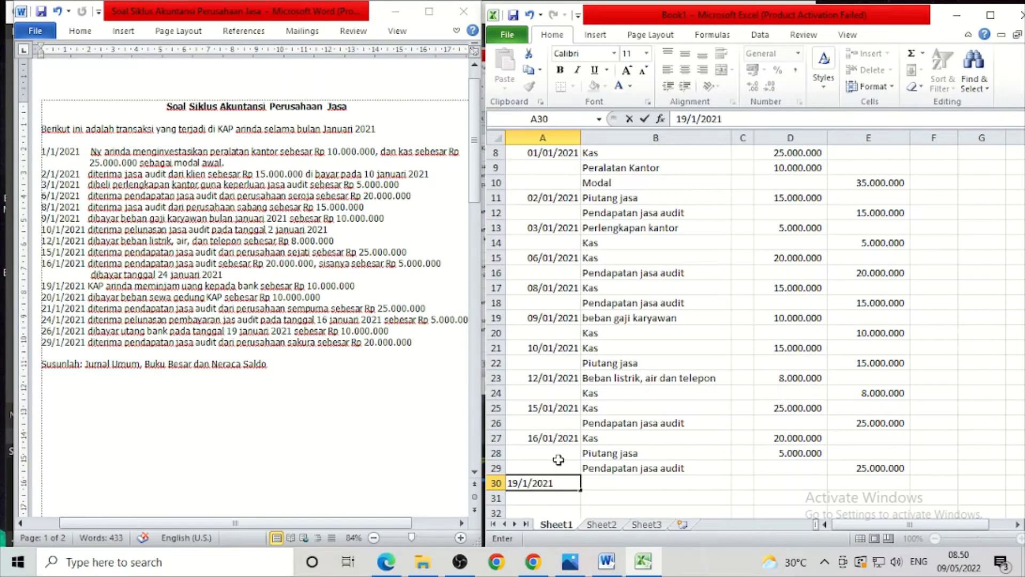
pyautogui.press('Tab')
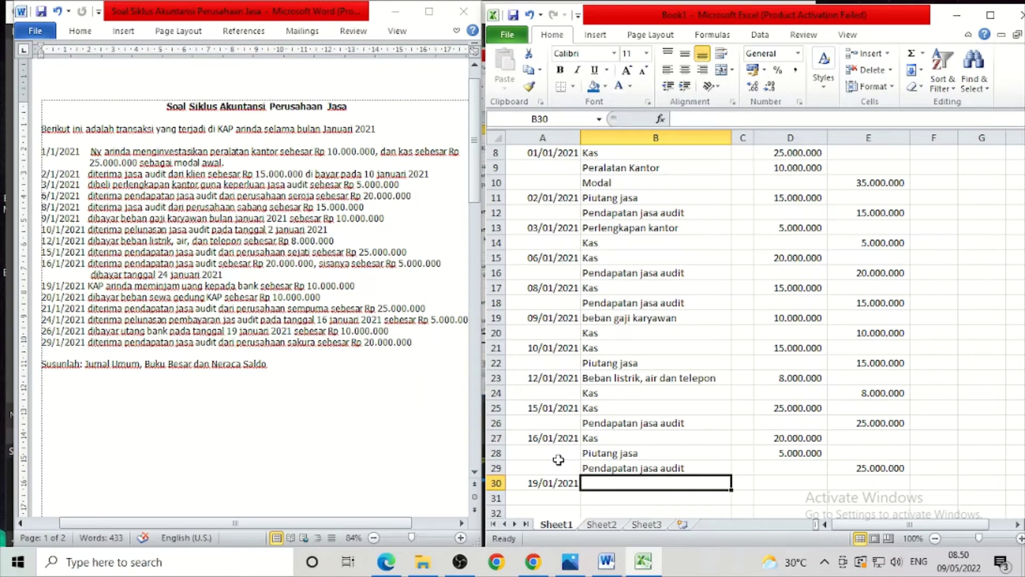
# Enter Kas in B30 and Utang bank in B31 as the accounts of the 19/01/2021 entry.
pyautogui.write('Kas')
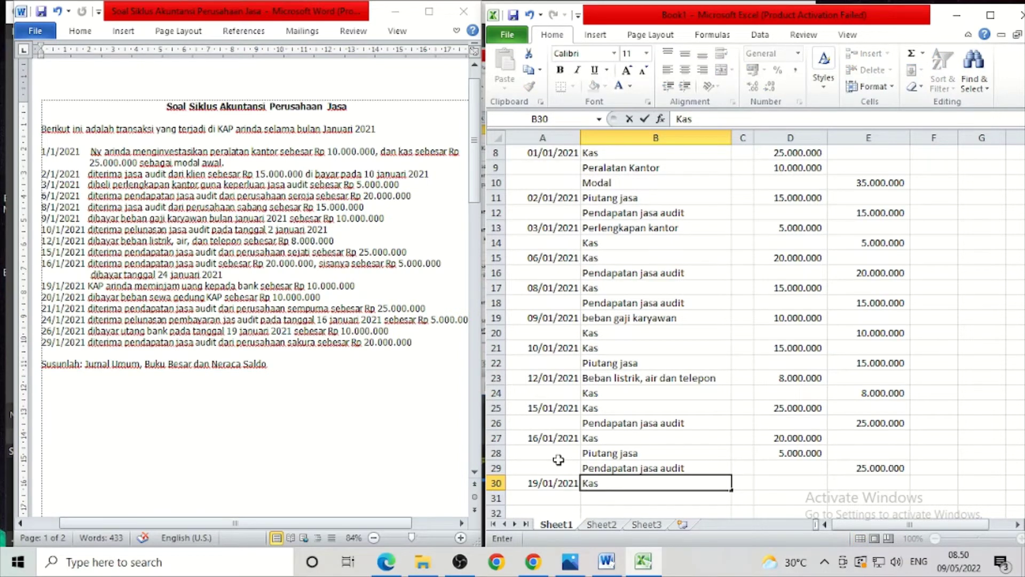
pyautogui.press('Return')
pyautogui.write('Utang bank')
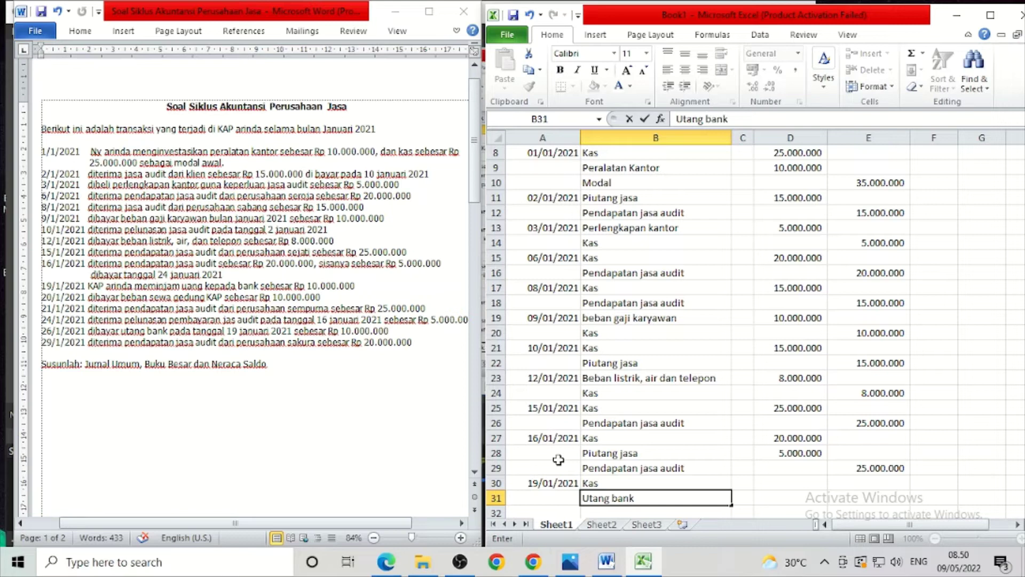
pyautogui.press('Return')
# Enter 10000000 as the Kas debit in D30 and as the Utang bank credit in E31.
pyautogui.press('Right')
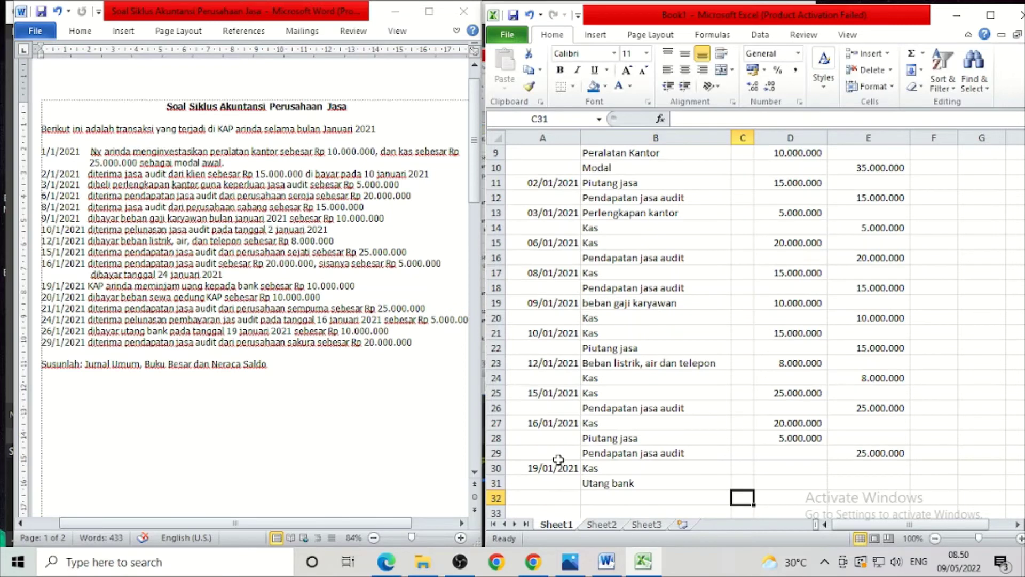
pyautogui.press('Up')
pyautogui.press('Up')
pyautogui.press('Right')
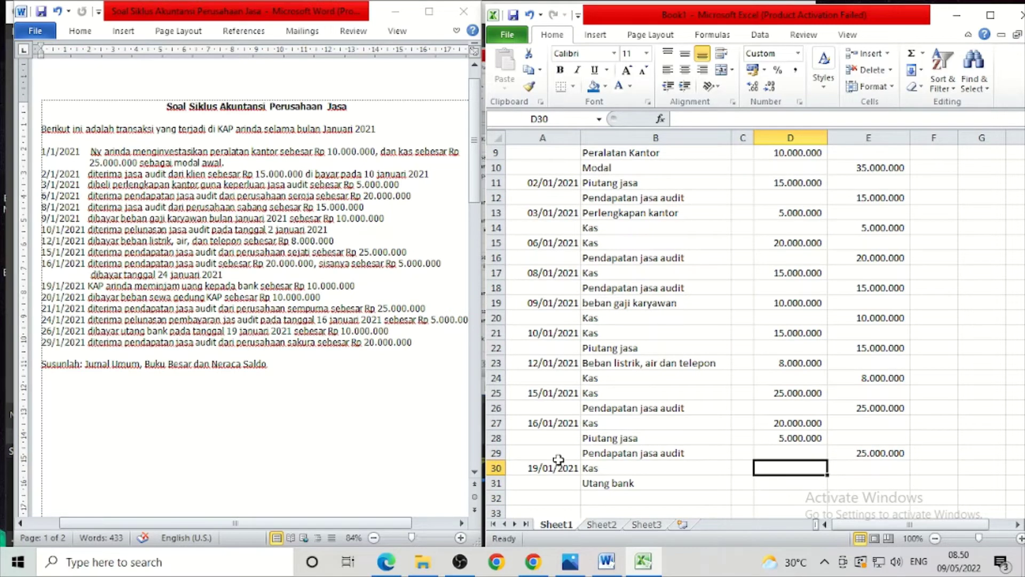
pyautogui.write('1')
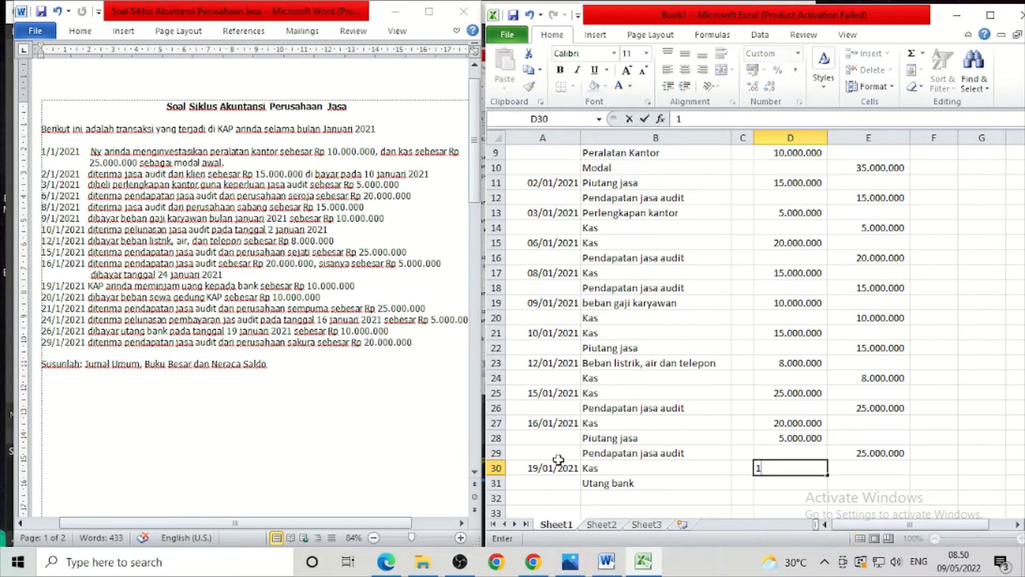
pyautogui.write('0000000')
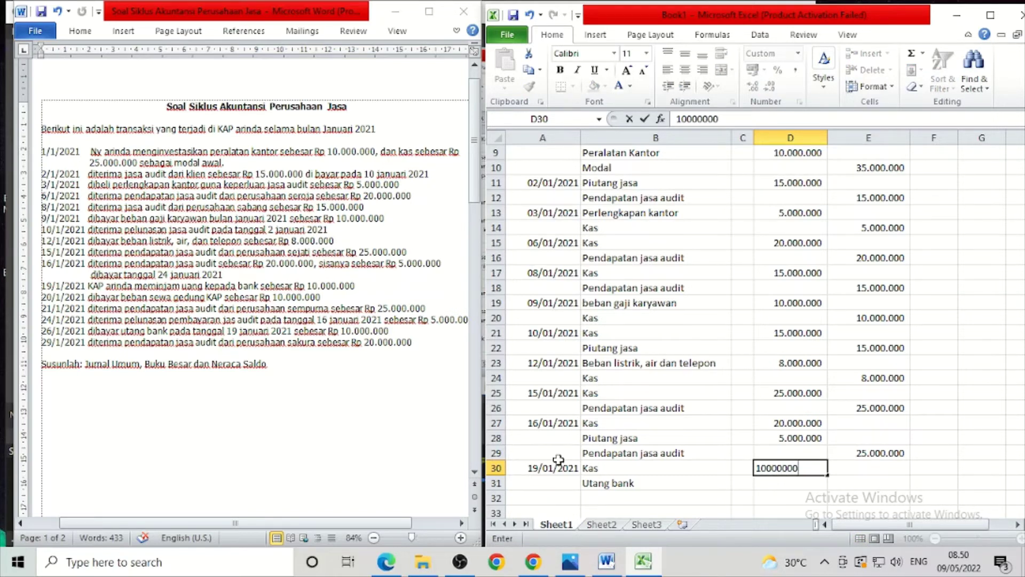
pyautogui.press('Return')
pyautogui.press('Right')
pyautogui.write('10.000.0')
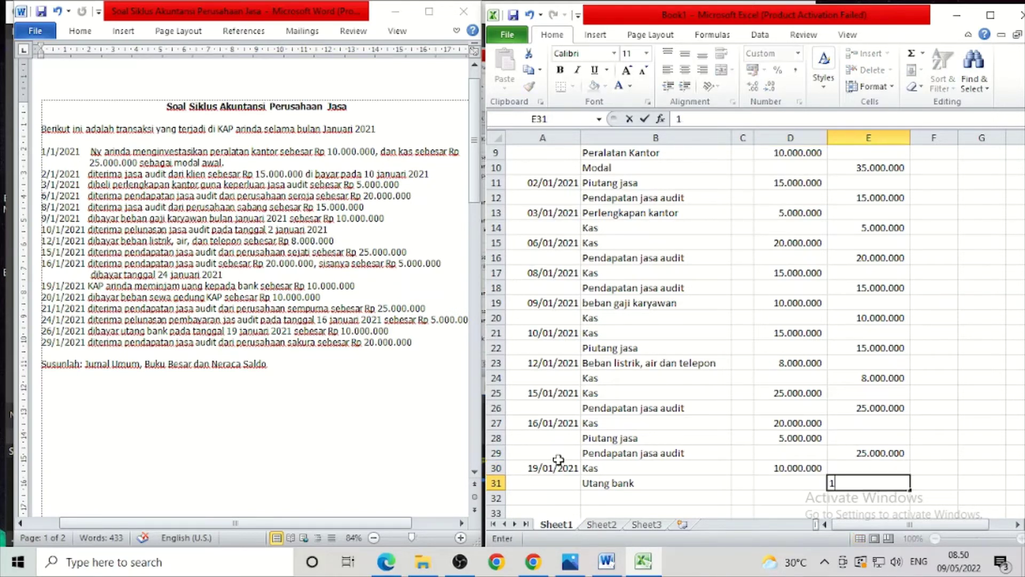
pyautogui.write('00')
pyautogui.press('Return')
# Enter the date 20/01/2021 in A32 for the building rent payment transaction.
pyautogui.press('Left')
pyautogui.press('Left')
pyautogui.press('Left')
pyautogui.press('Left')
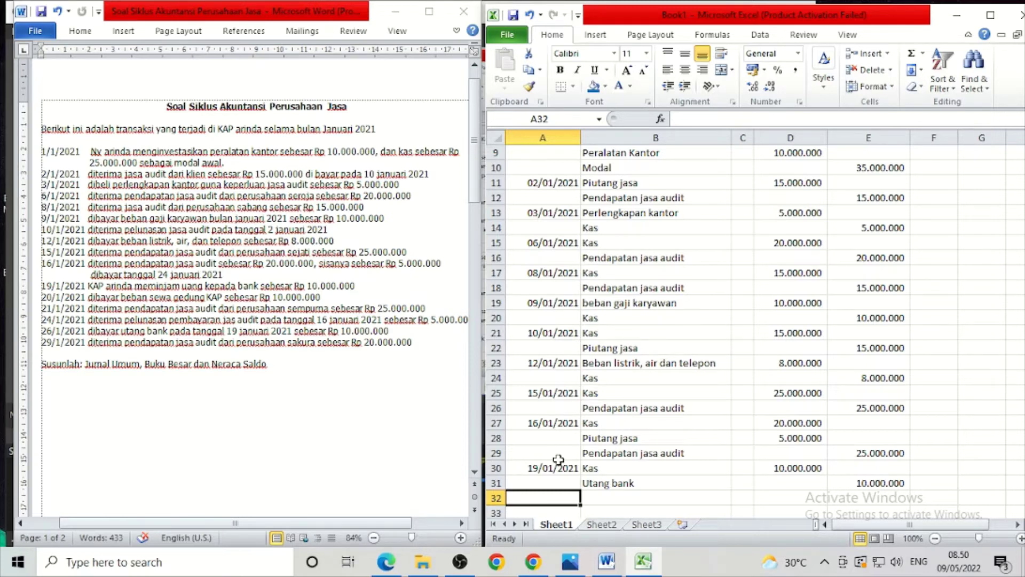
pyautogui.write('20/1/')
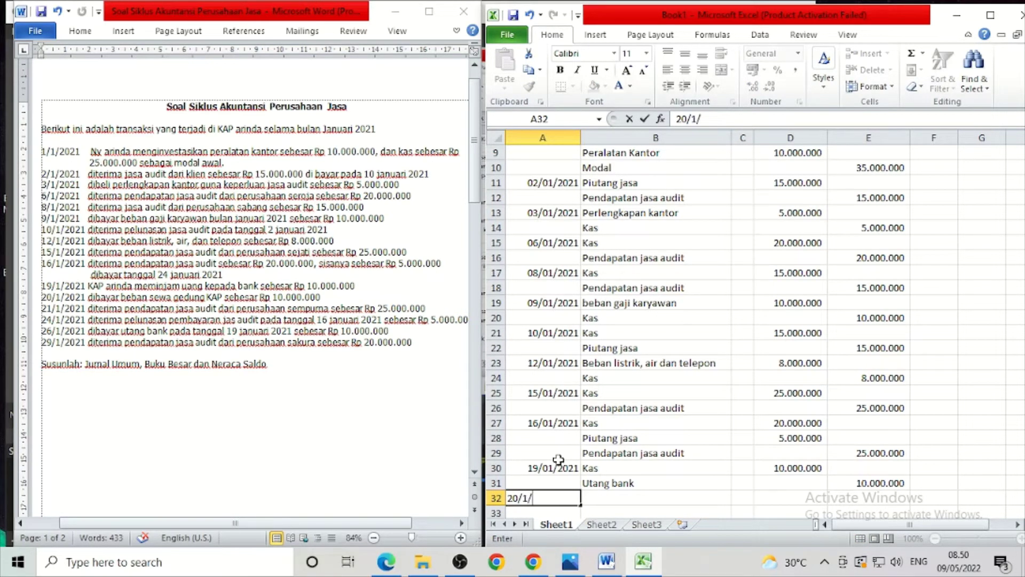
pyautogui.write('2021')
pyautogui.press('Tab')
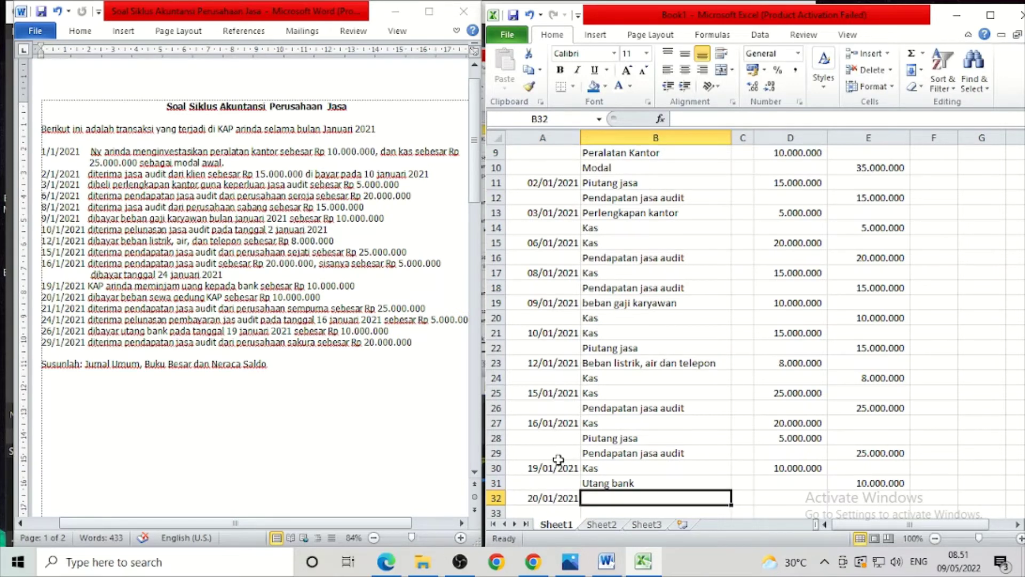
# Enter Beban sewa in B32 and Kas in B33 as the accounts of the 20/01/2021 entry.
pyautogui.write('Beban')
pyautogui.press('BackSpace')
pyautogui.press('BackSpace')
pyautogui.press('BackSpace')
pyautogui.press('BackSpace')
pyautogui.press('BackSpace')
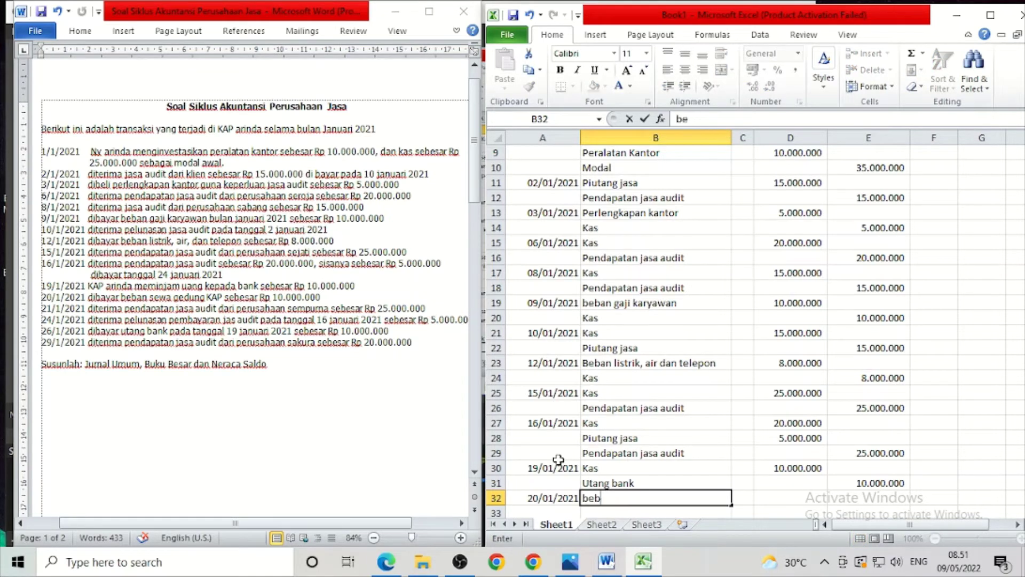
pyautogui.write('Beban sewa')
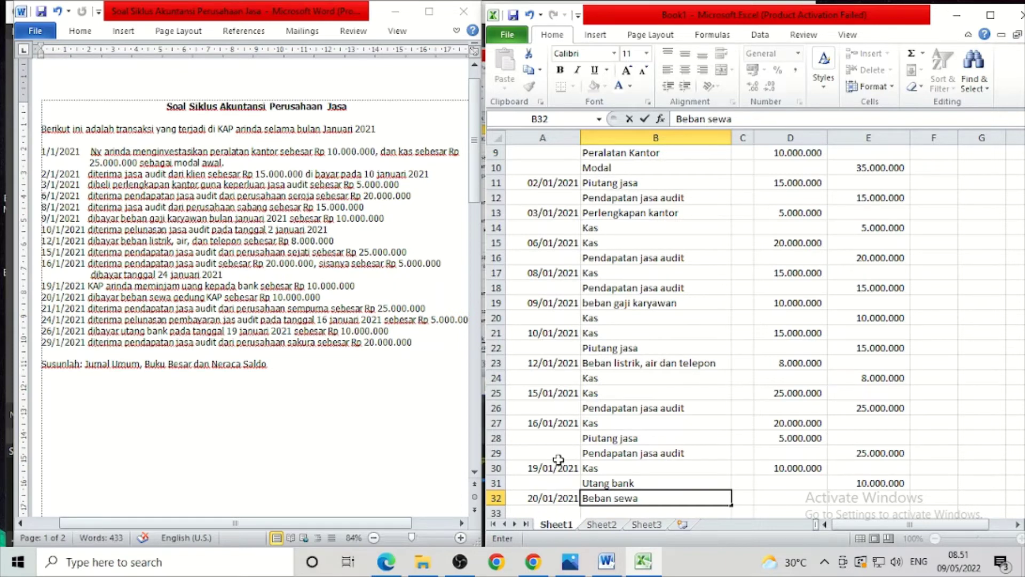
pyautogui.press('Return')
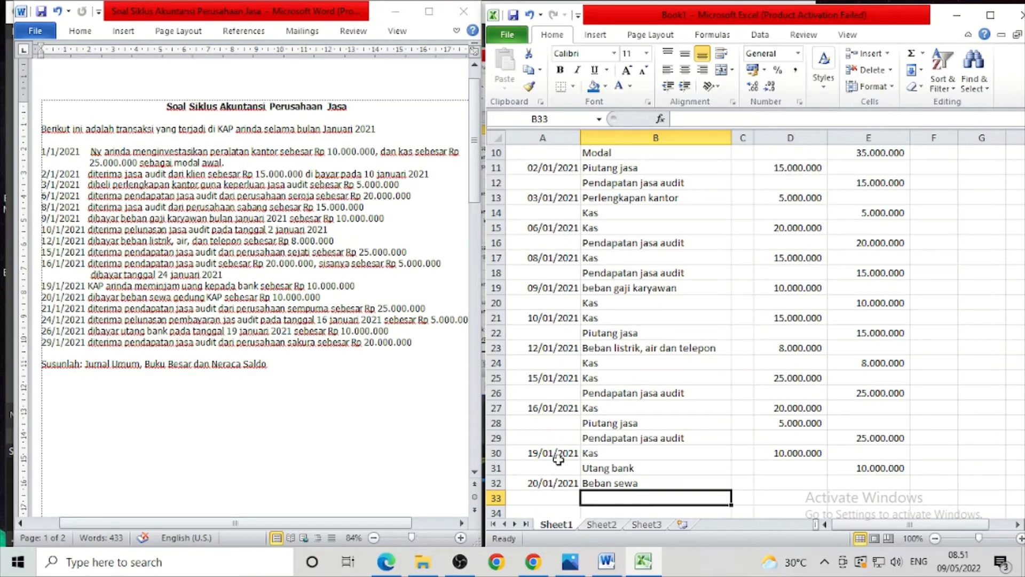
pyautogui.write('Kas')
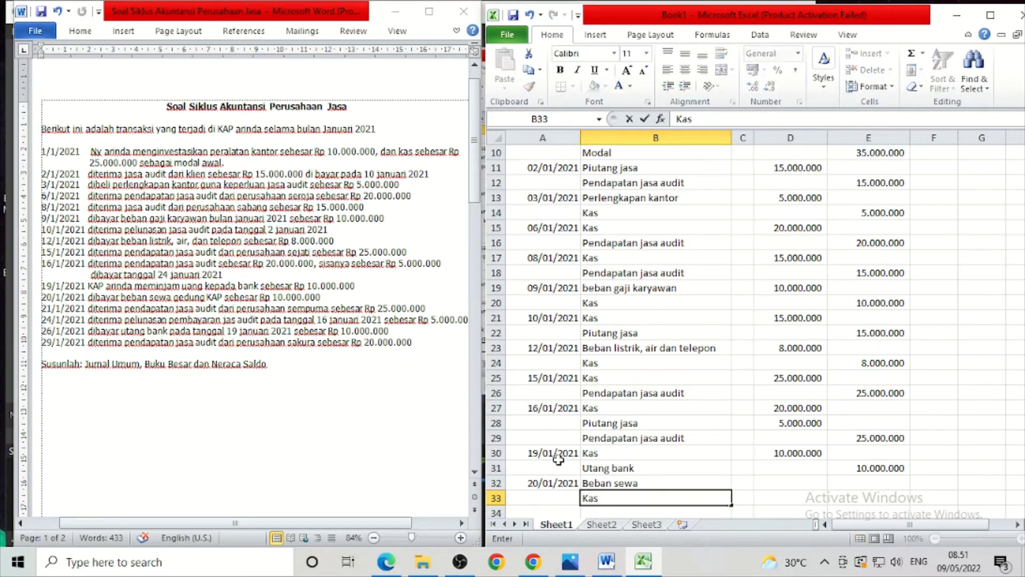
pyautogui.press('Right')
# Enter 10000000 as the Beban sewa debit in D32 and as the Kas credit in E33.
pyautogui.press('Right')
pyautogui.press('Up')
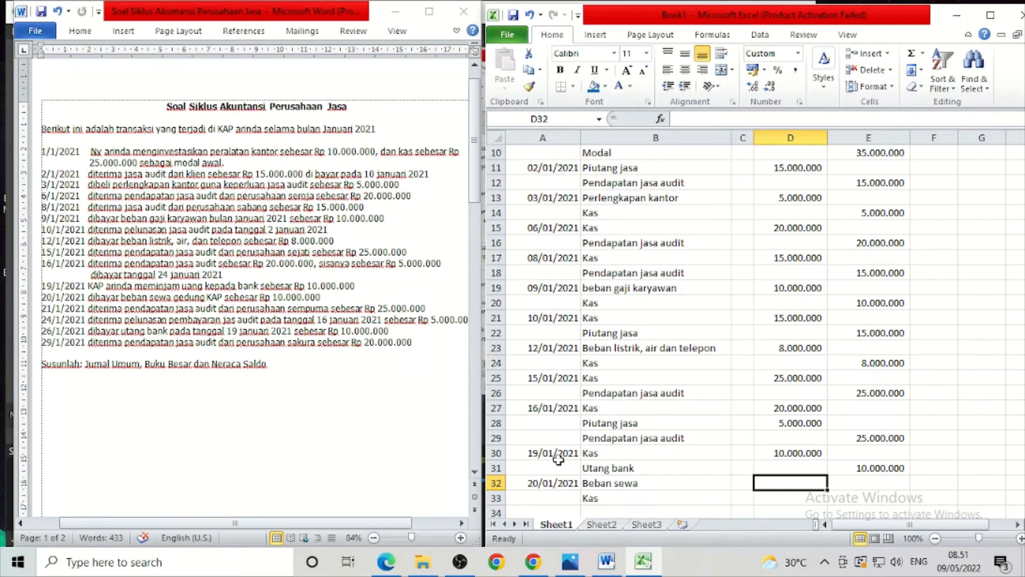
pyautogui.write('100')
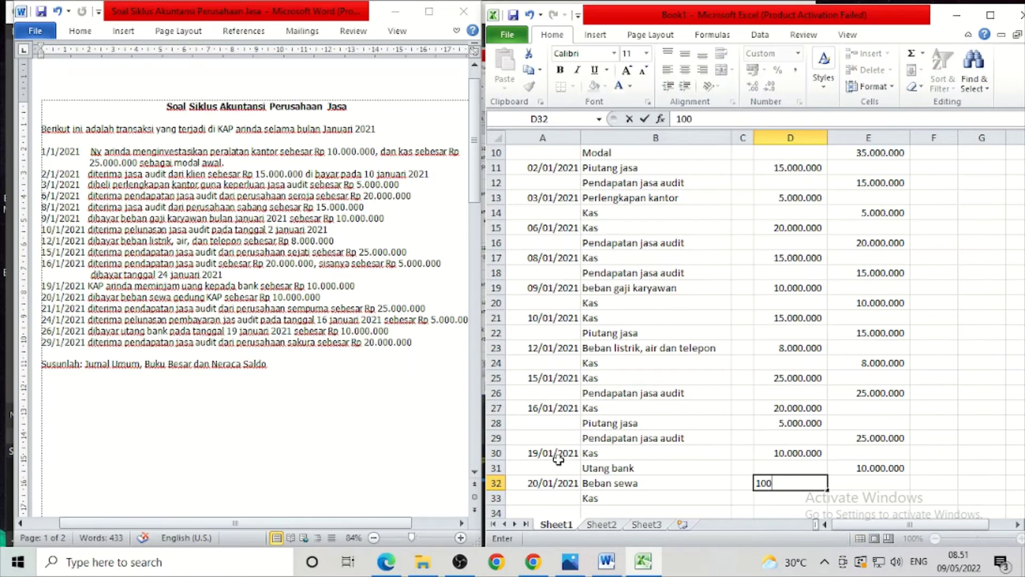
pyautogui.write('00000')
pyautogui.press('Return')
pyautogui.press('Right')
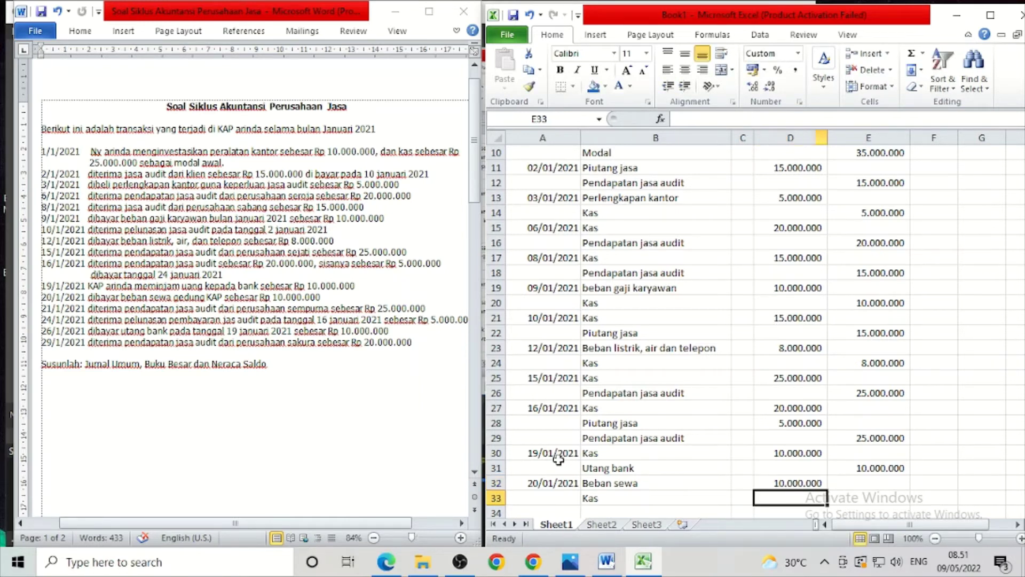
pyautogui.write('10.000.00')
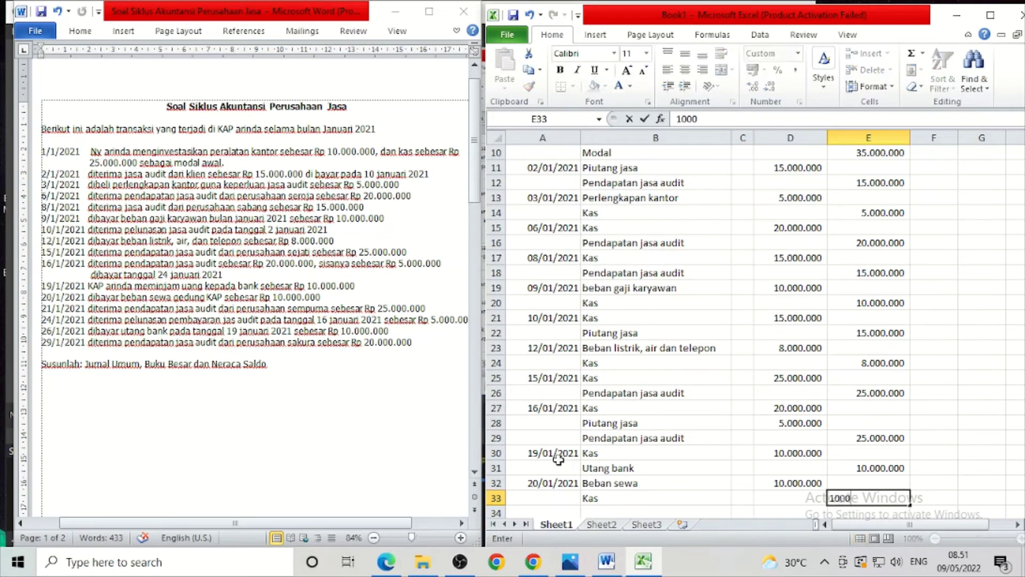
pyautogui.write('0000')
pyautogui.press('Return')
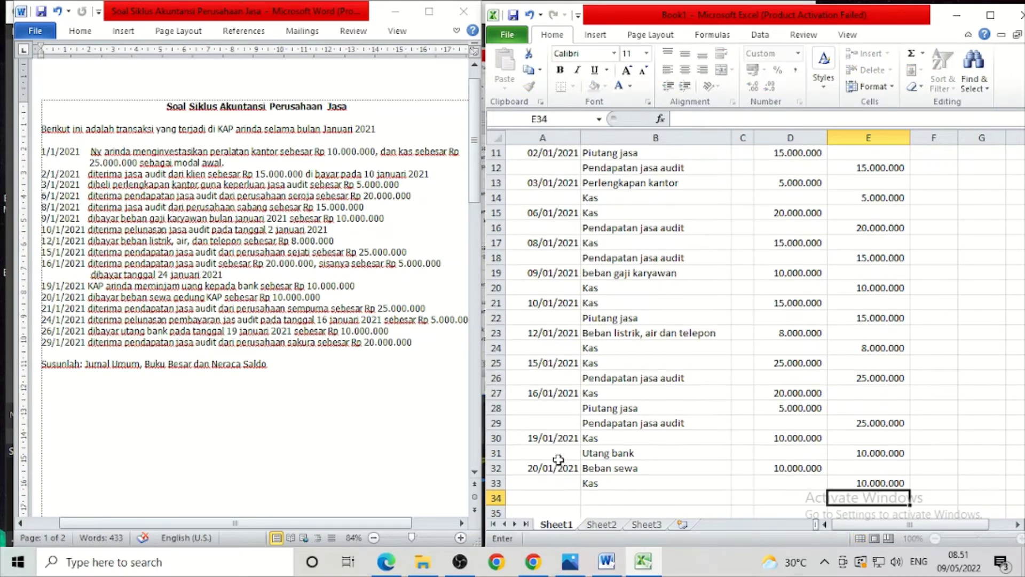
# Enter the date 21/01/2021 in A34 for the audit service revenue transaction.
pyautogui.press('Left')
pyautogui.press('Left')
pyautogui.press('Left')
pyautogui.press('Left')
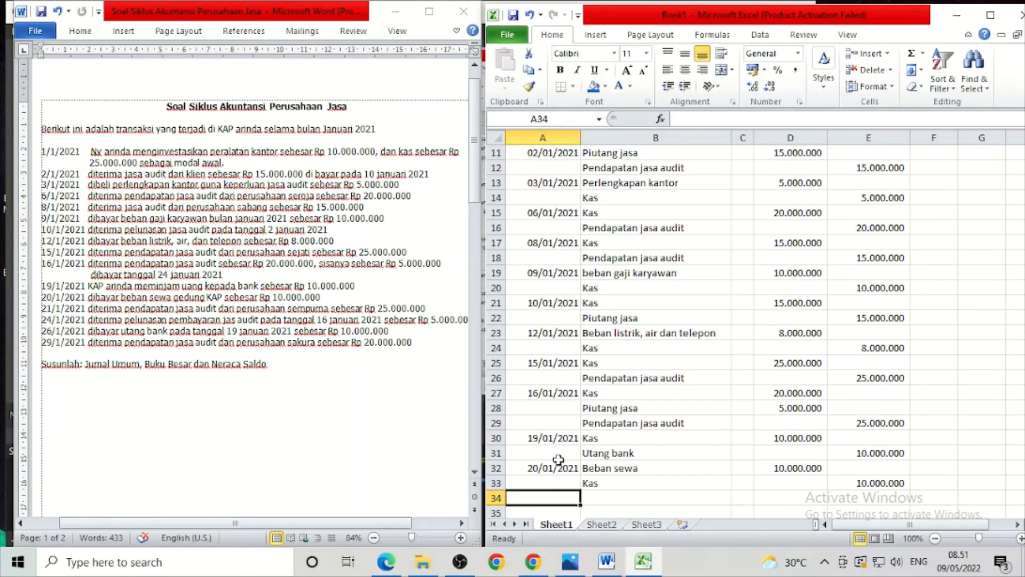
pyautogui.write('21')
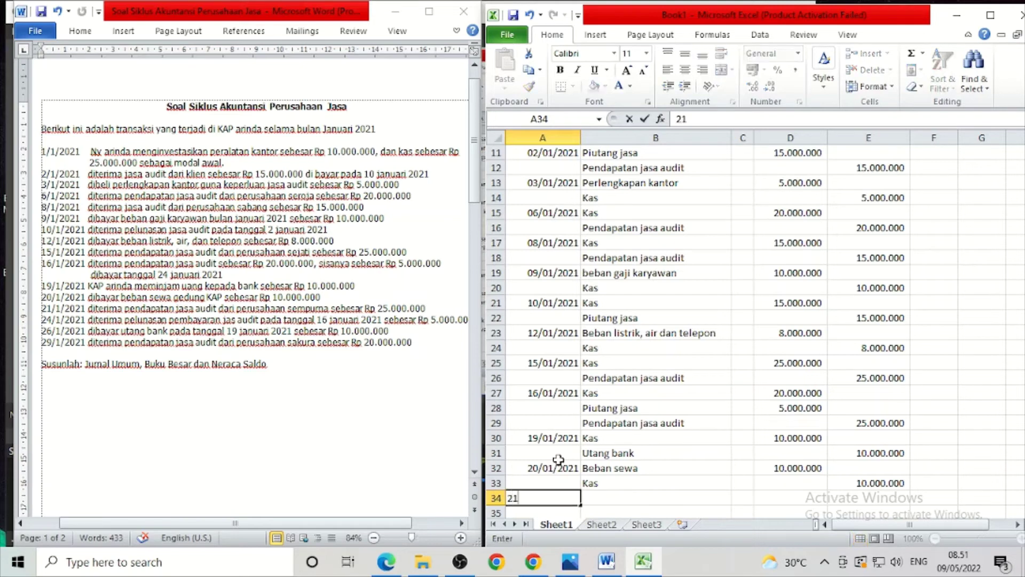
pyautogui.write('/01/2021')
pyautogui.press('Tab')
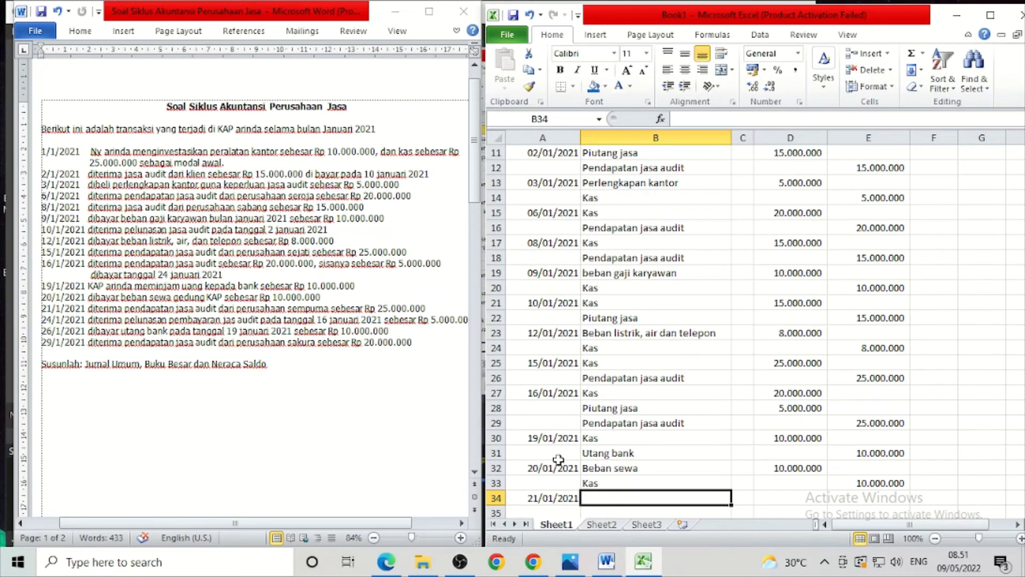
# Enter Kas in B34 and Pendapatan jasa audit in B35 as the accounts of the 21/01/2021 entry.
pyautogui.write('Kas')
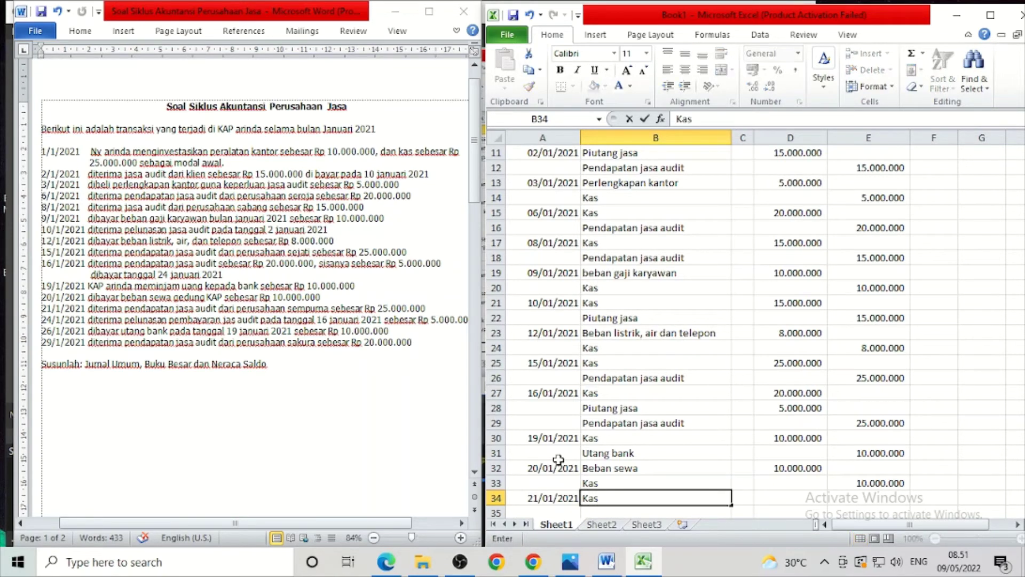
pyautogui.press('Return')
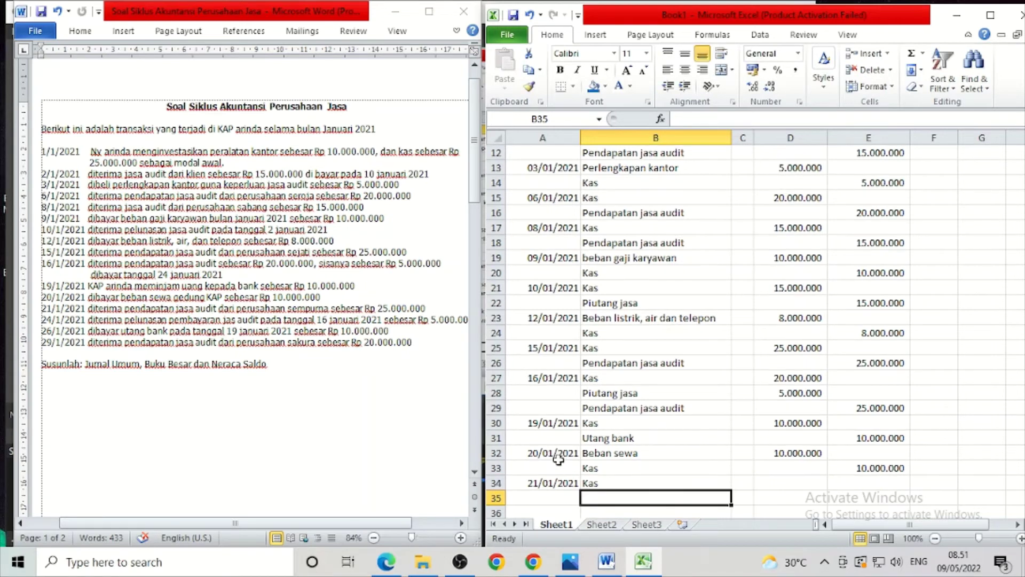
pyautogui.write('Pendapatan jasa audit')
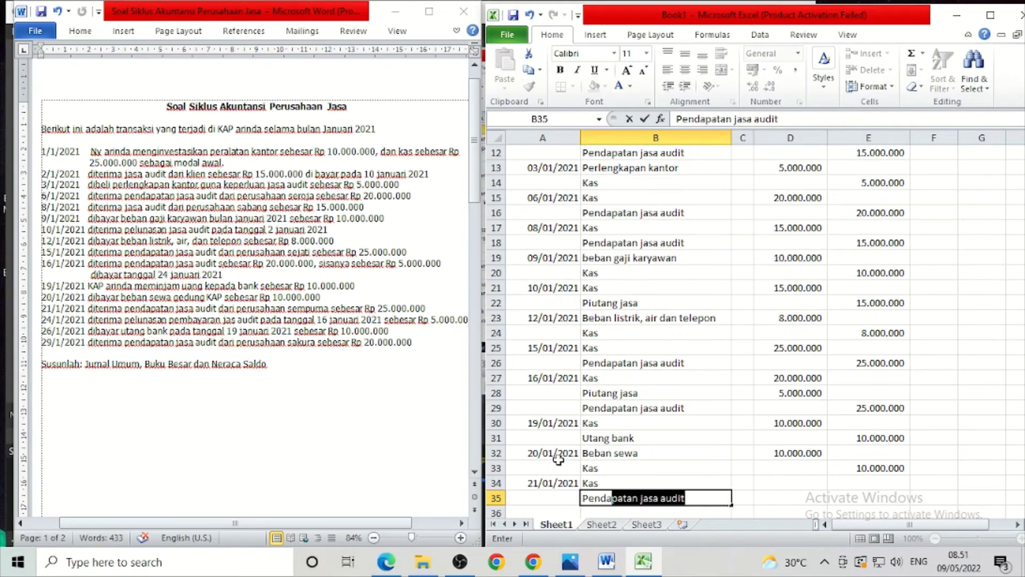
pyautogui.press('Tab')
# Enter 25000000 as the Kas debit in D34 and as the Pendapatan jasa audit credit in E35.
pyautogui.press('Right')
pyautogui.press('Up')
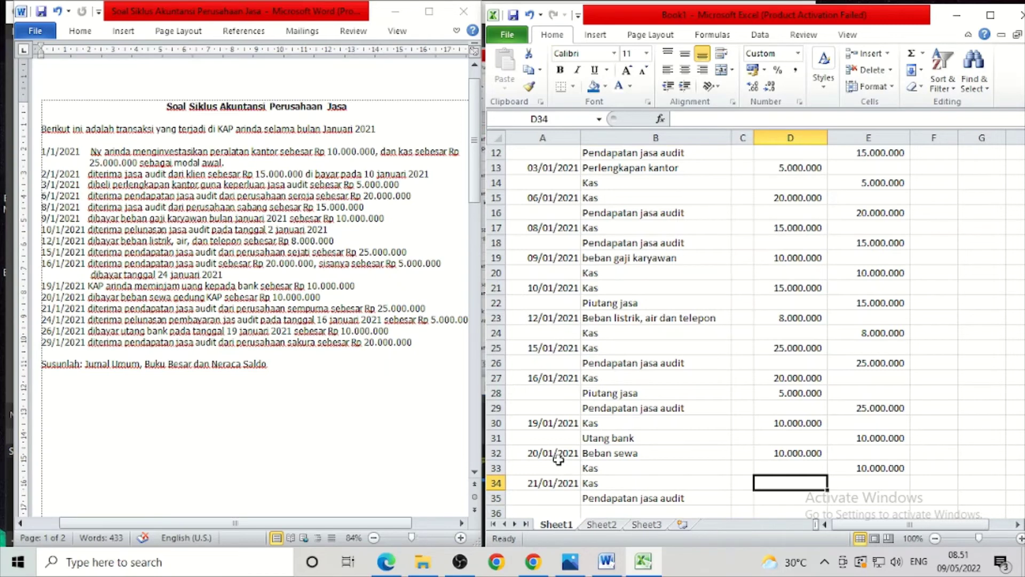
pyautogui.write('25.000.00')
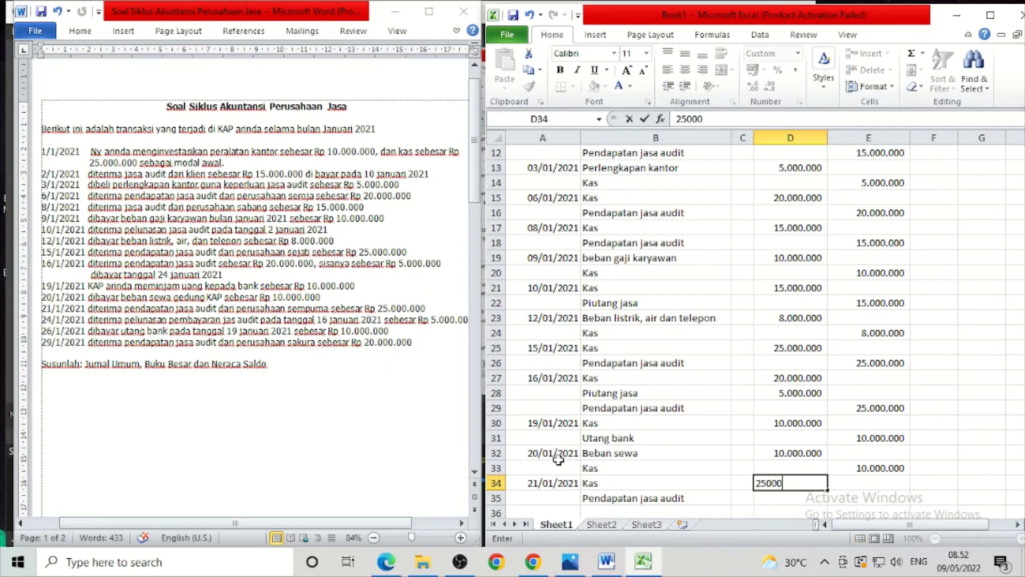
pyautogui.write('0')
pyautogui.press('Return')
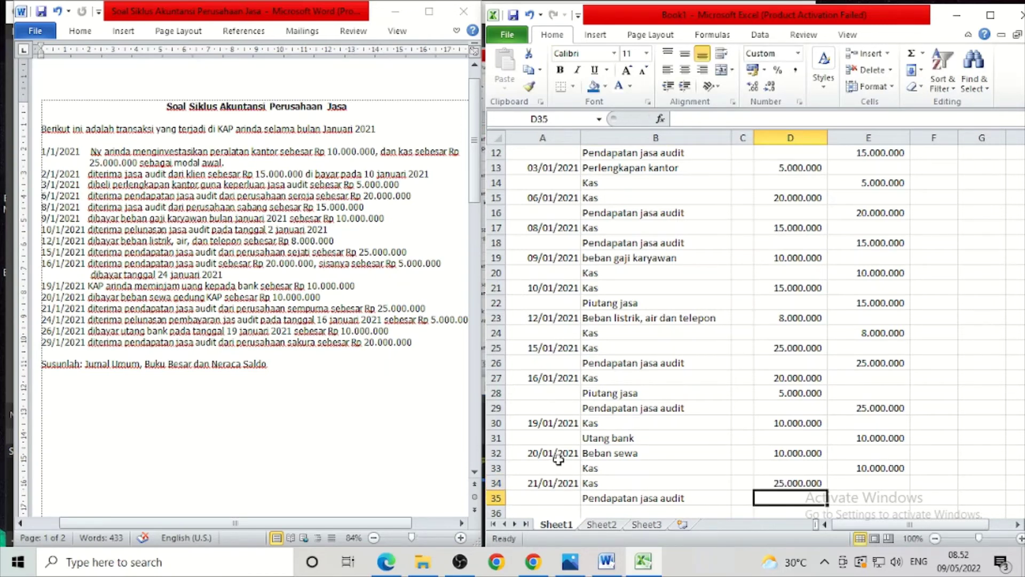
pyautogui.press('Right')
pyautogui.write('25.000.00')
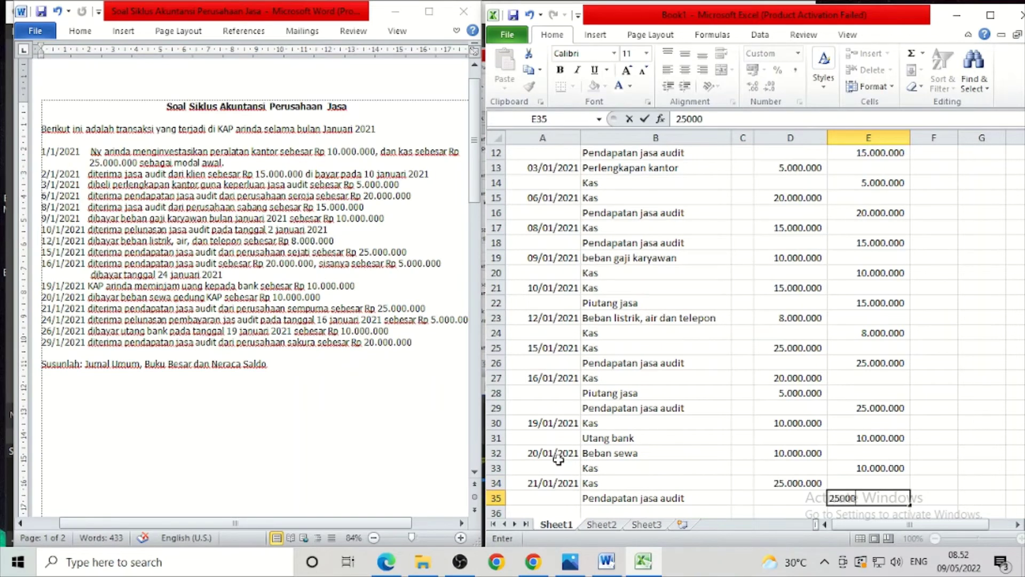
pyautogui.write('0')
pyautogui.press('Return')
# Enter the date 24/01/2021 in A36 for the receivable settlement transaction.
pyautogui.press('Left')
pyautogui.press('Left')
pyautogui.press('Left')
pyautogui.press('Left')
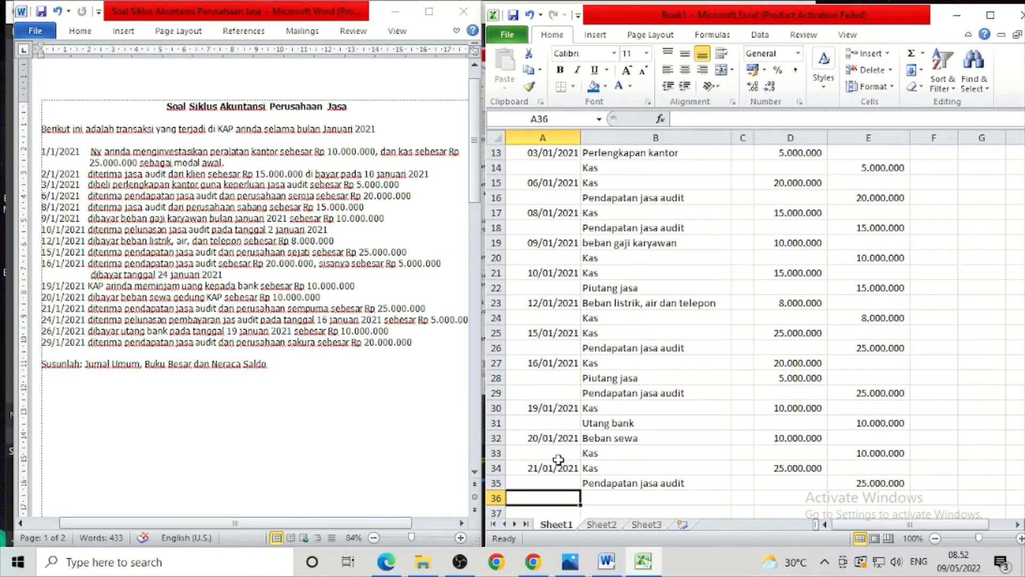
pyautogui.write('24')
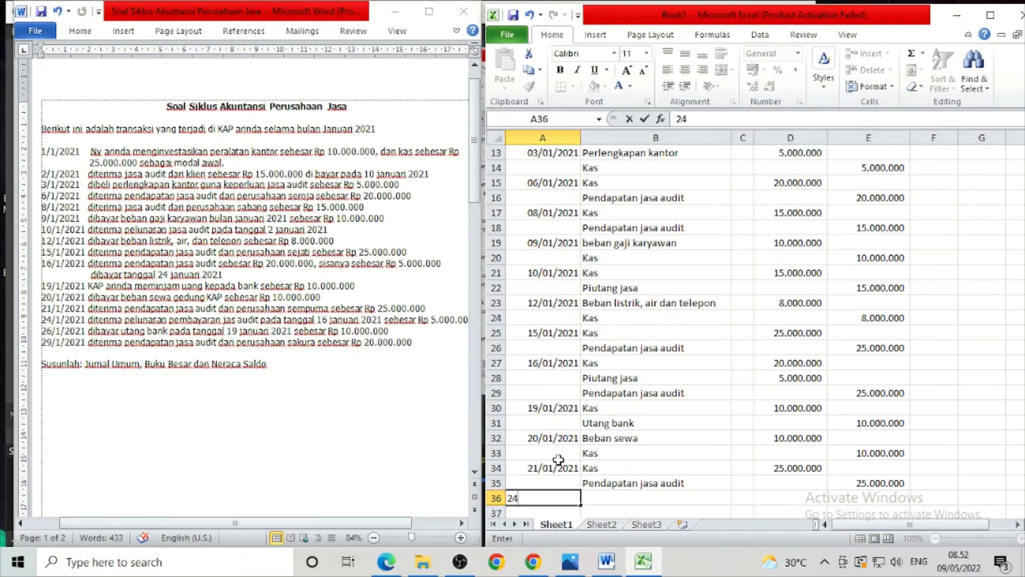
pyautogui.write('/1/2021')
pyautogui.press('Tab')
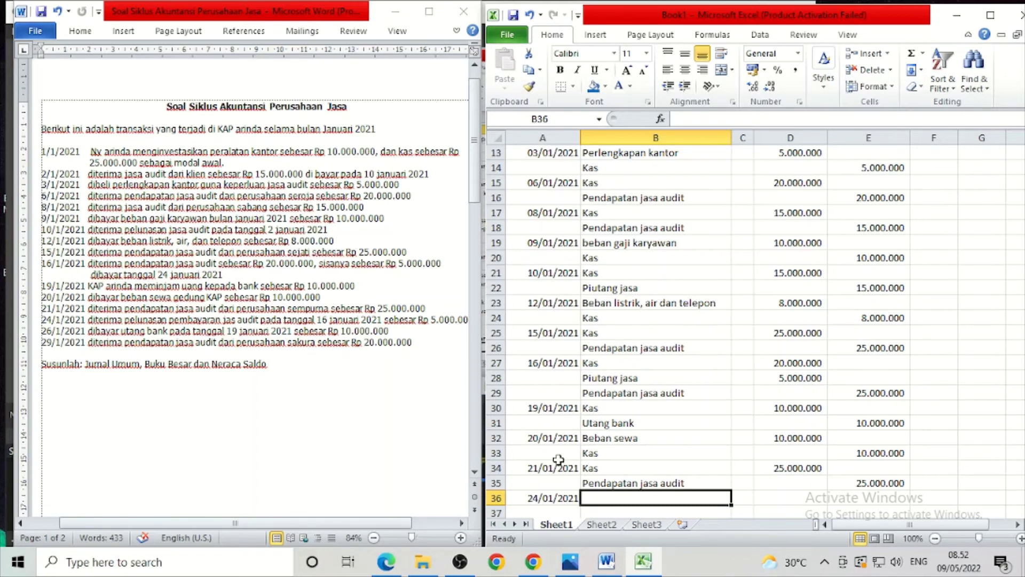
# Enter Kas in B36 and Piutang jasa in B37 as the accounts of the 24/01/2021 entry.
pyautogui.write('Kas')
pyautogui.press('Return')
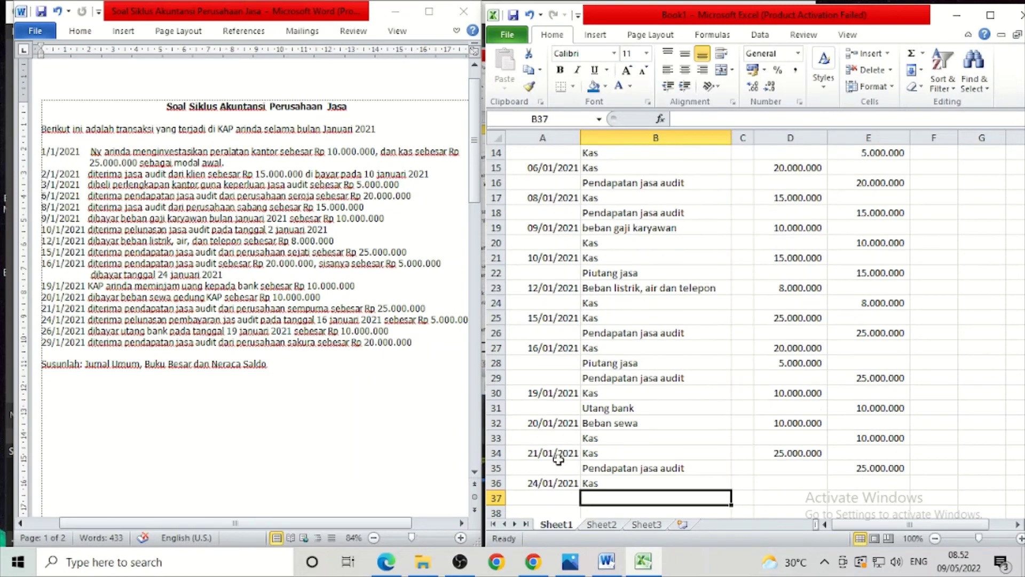
pyautogui.write('Piutang jasa')
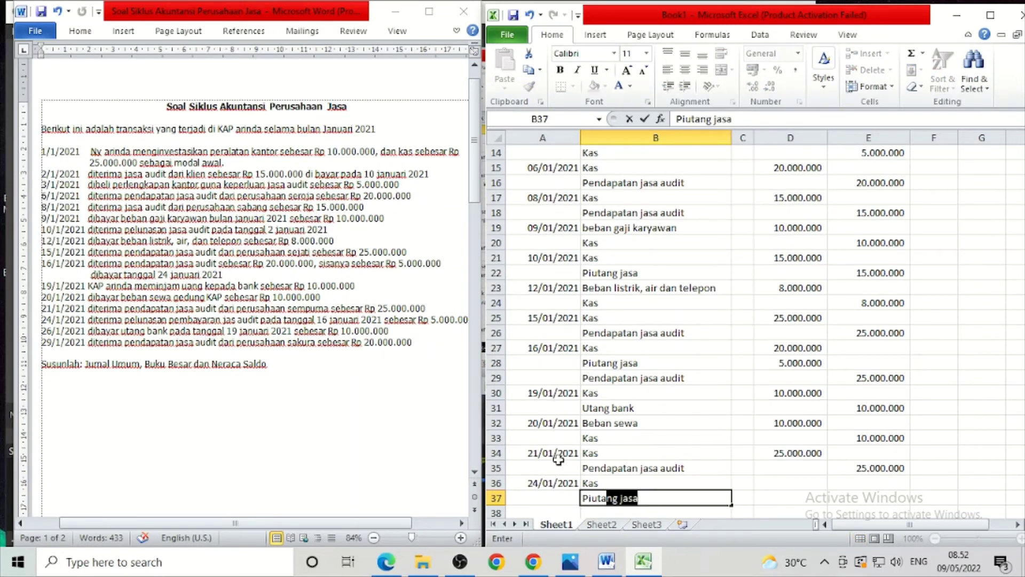
pyautogui.press('Right')
# Enter 5000000 as the Kas debit in D36 and as the Piutang jasa credit in E37.
pyautogui.press('Right')
pyautogui.press('Up')
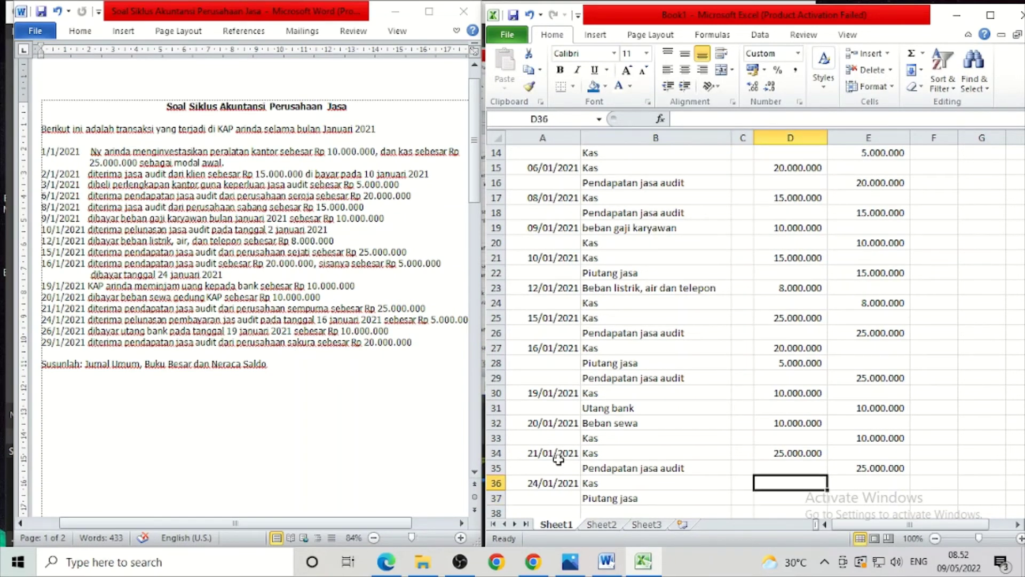
pyautogui.write('5.000.00')
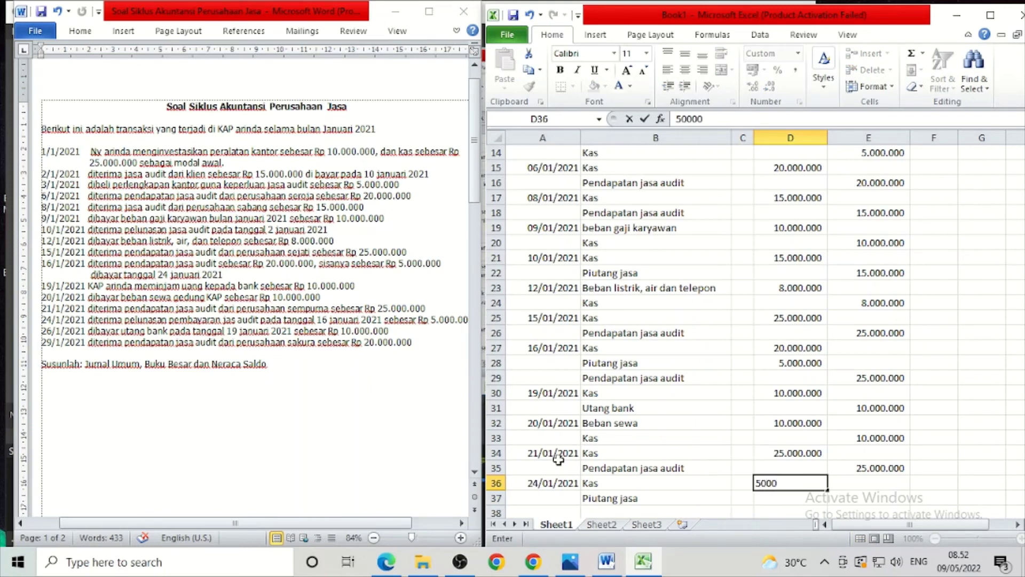
pyautogui.write('00')
pyautogui.press('Return')
pyautogui.press('Right')
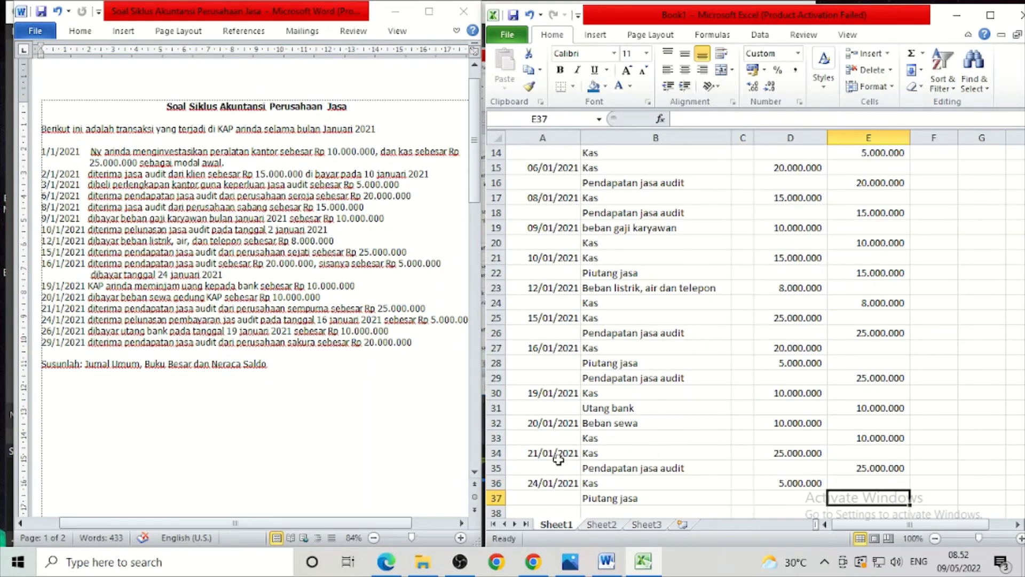
pyautogui.write('5000000')
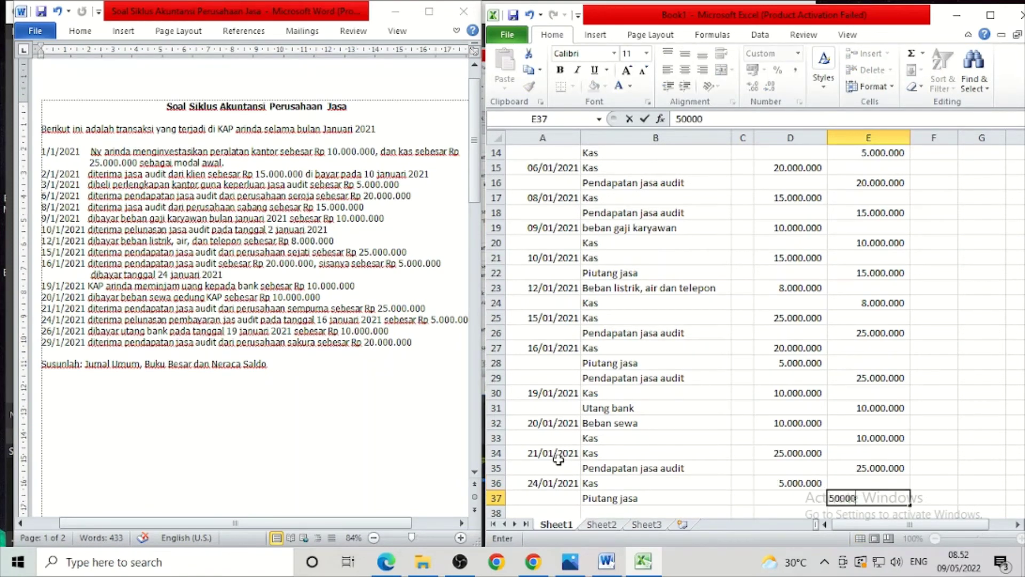
pyautogui.press('Return')
# Enter the date 26/01/2021 in A38 for the bank loan repayment transaction.
pyautogui.press('Left')
pyautogui.press('Left')
pyautogui.press('Left')
pyautogui.press('Left')
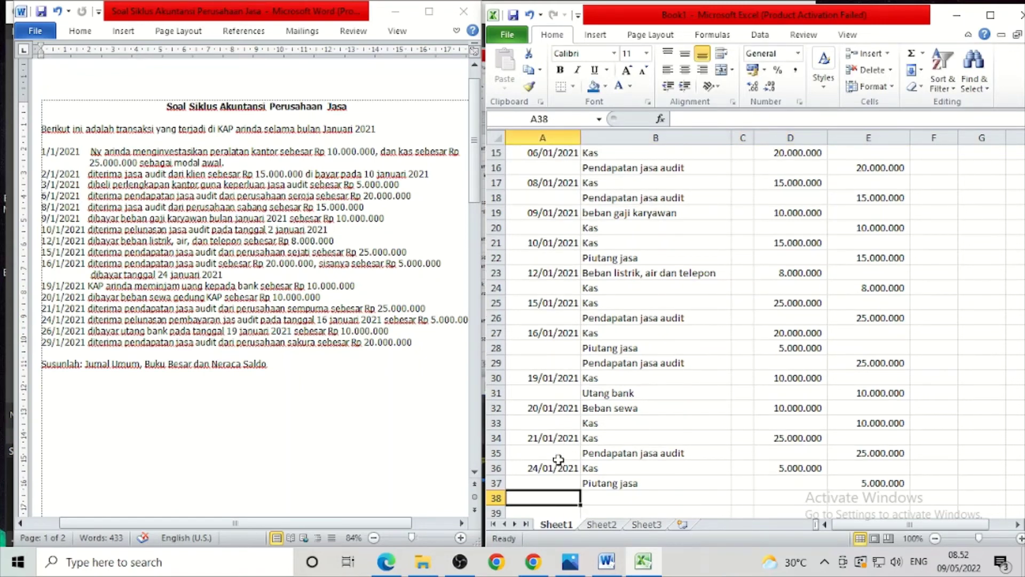
pyautogui.write('26/1/2')
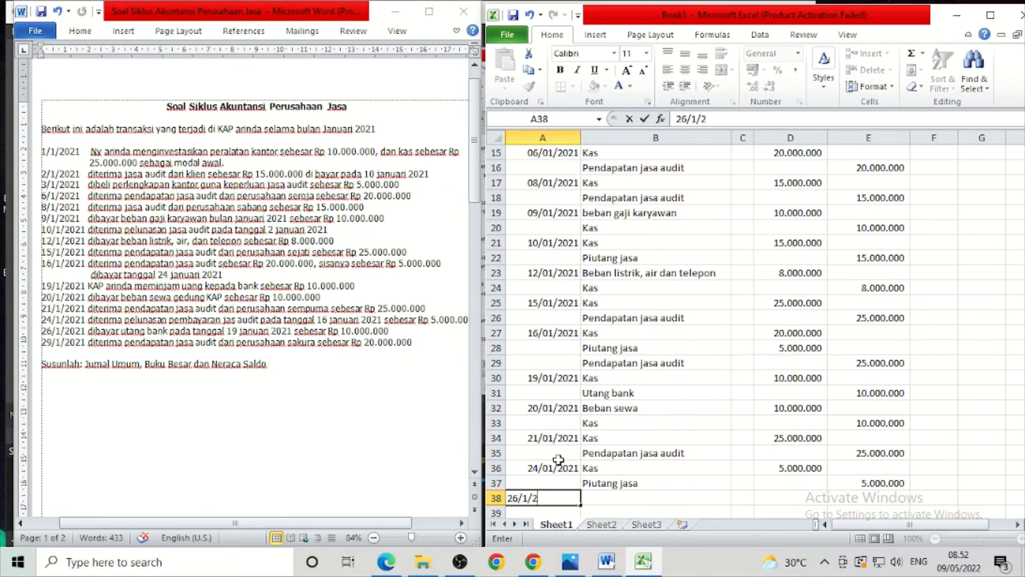
pyautogui.write('021')
pyautogui.press('Tab')
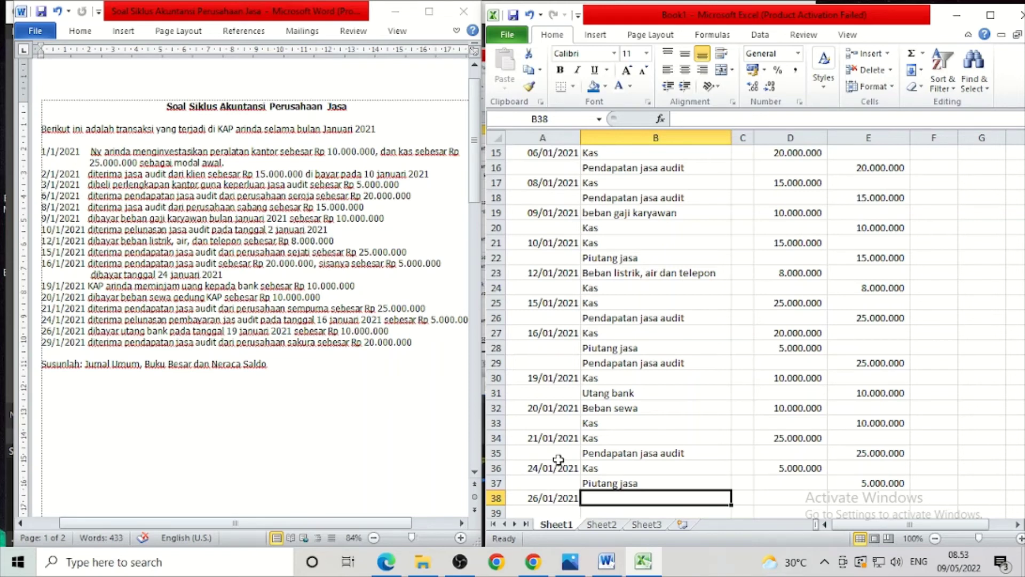
# Enter Utang bank in B38 and kas in B39 as the accounts of the 26/01/2021 entry.
pyautogui.write('Utang bank')
pyautogui.press('Return')
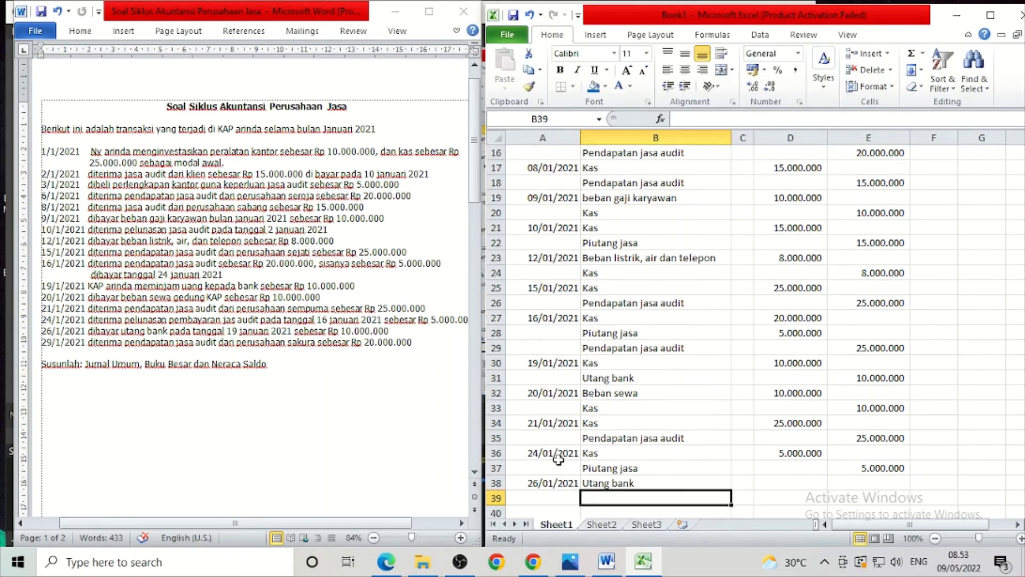
pyautogui.write('kas')
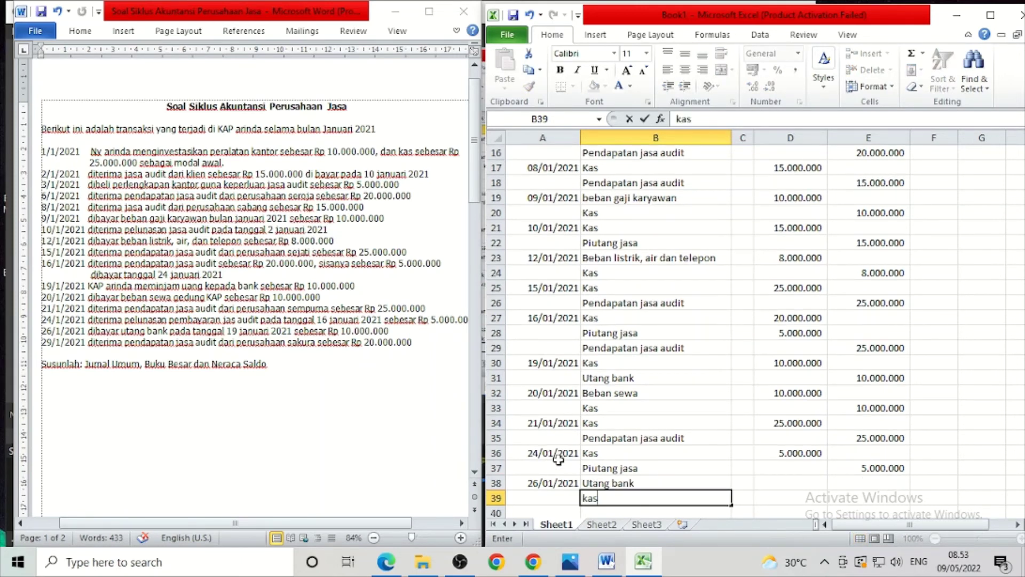
pyautogui.press('Tab')
# Enter 10000000 as the Utang bank debit in D38 and as the kas credit in E39.
pyautogui.press('Right')
pyautogui.press('Up')
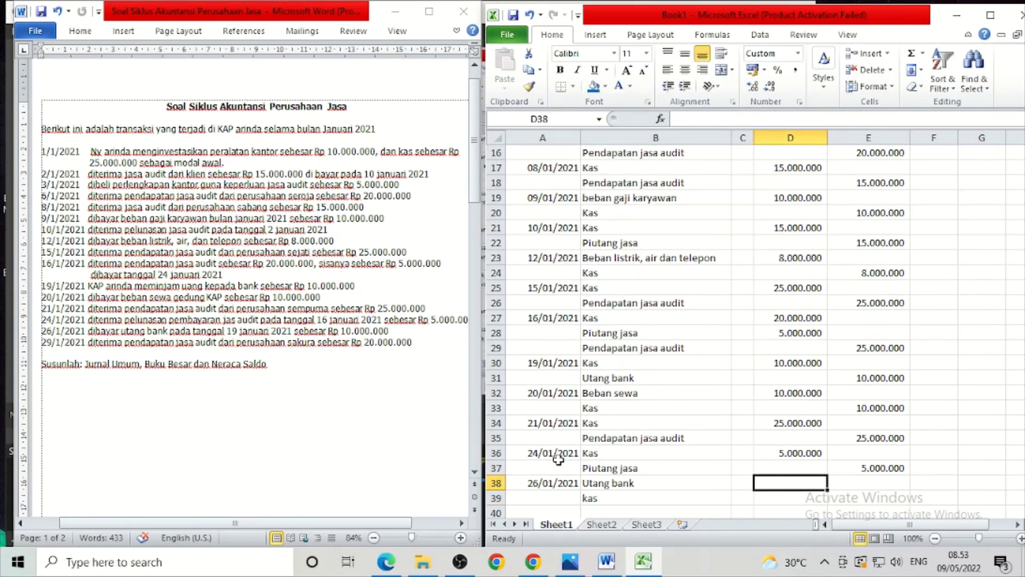
pyautogui.write('5')
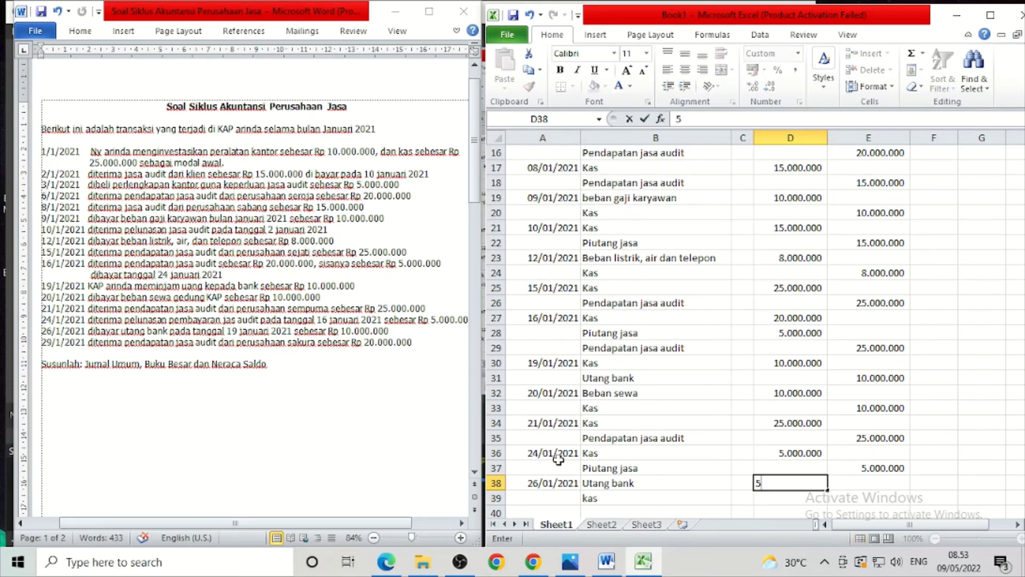
pyautogui.press('BackSpace')
pyautogui.write('10.000.')
pyautogui.write('000')
pyautogui.press('Return')
pyautogui.press('Right')
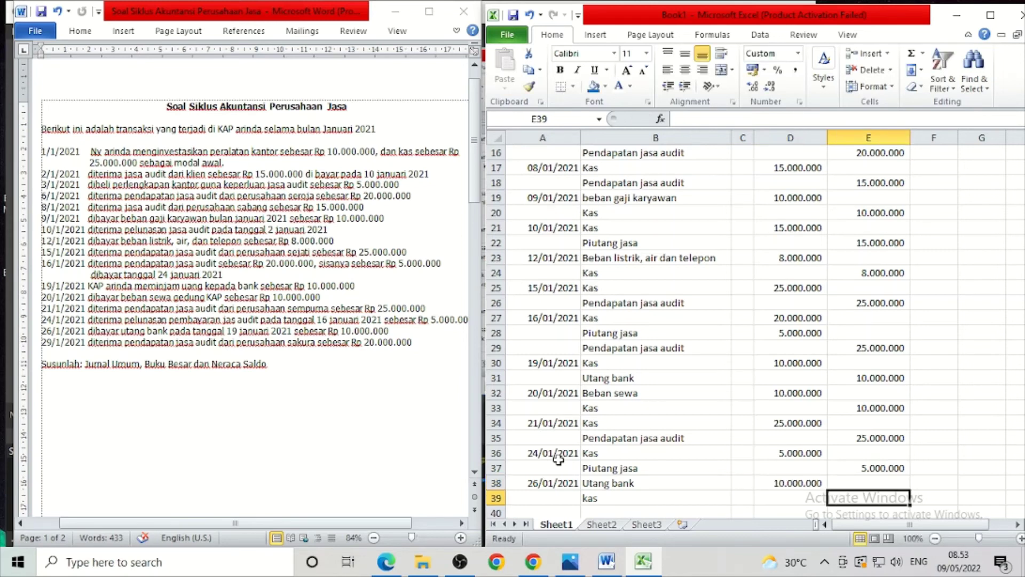
pyautogui.write('10.000.0')
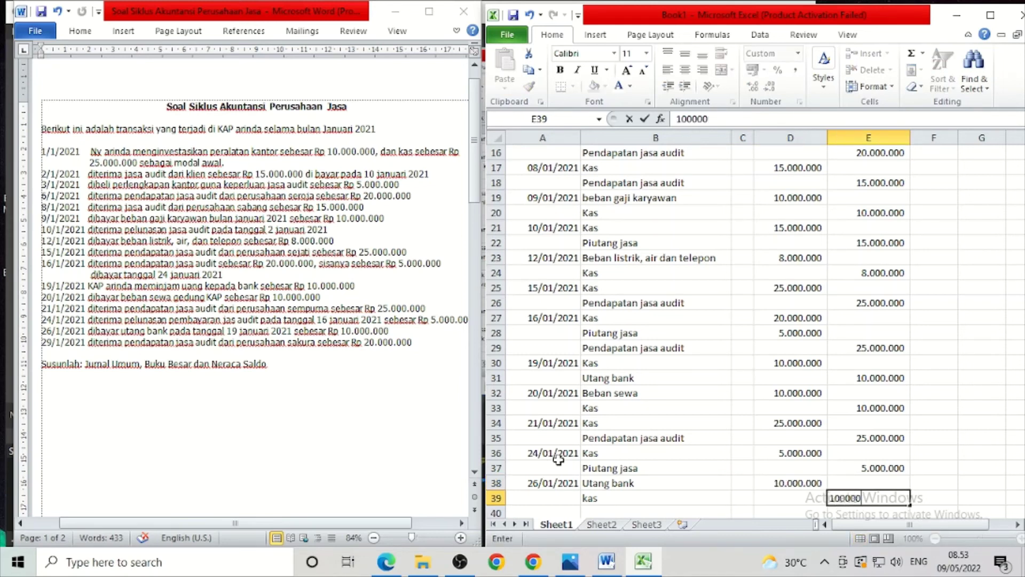
pyautogui.write('00')
pyautogui.press('Return')
# Enter the date 29/01/2021 in A40 for the audit service income from perusahaan sakura.
pyautogui.press('Left')
pyautogui.press('Left')
pyautogui.press('Left')
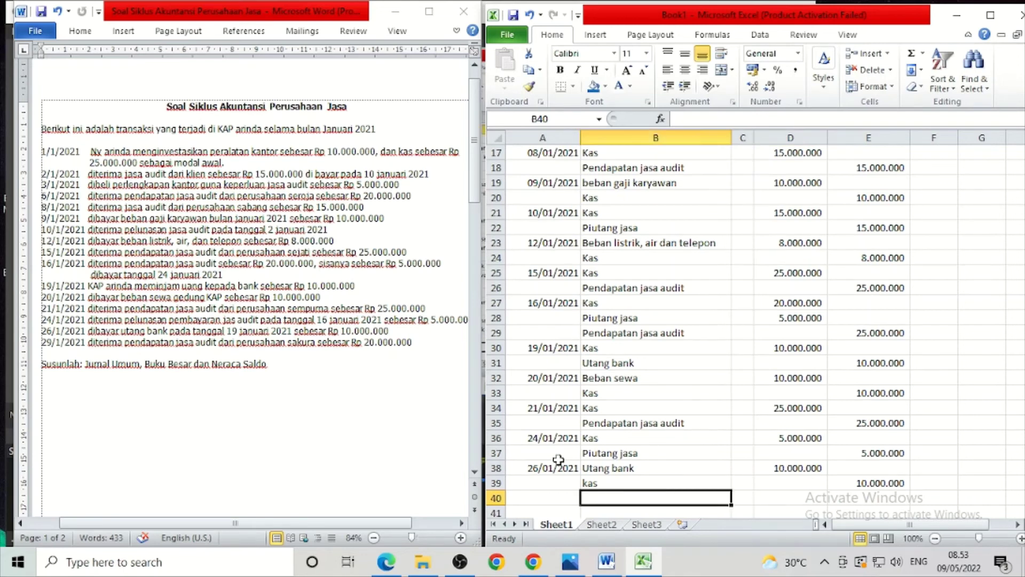
pyautogui.press('Left')
pyautogui.write('29/')
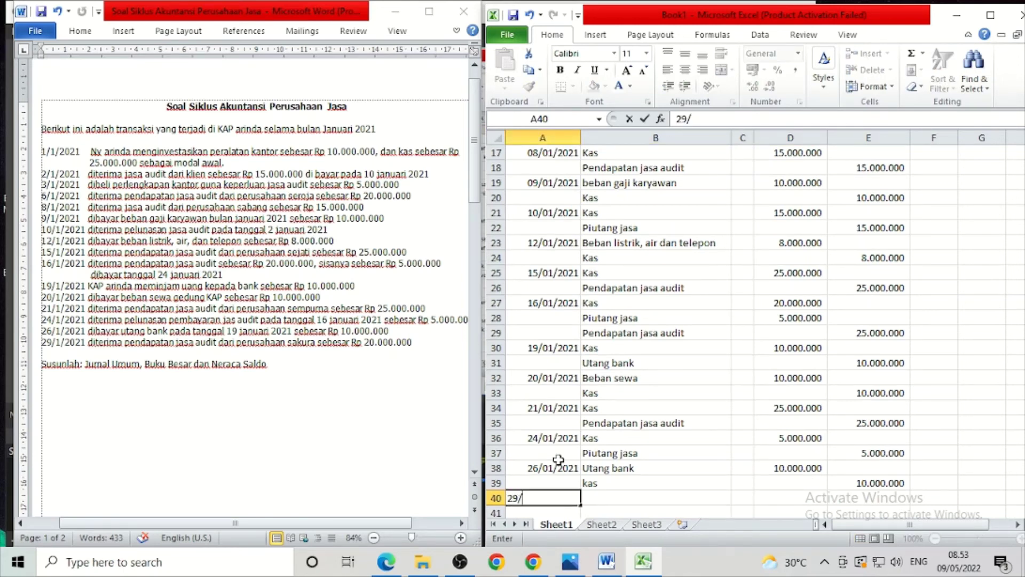
pyautogui.write('1/2021')
pyautogui.press('Tab')
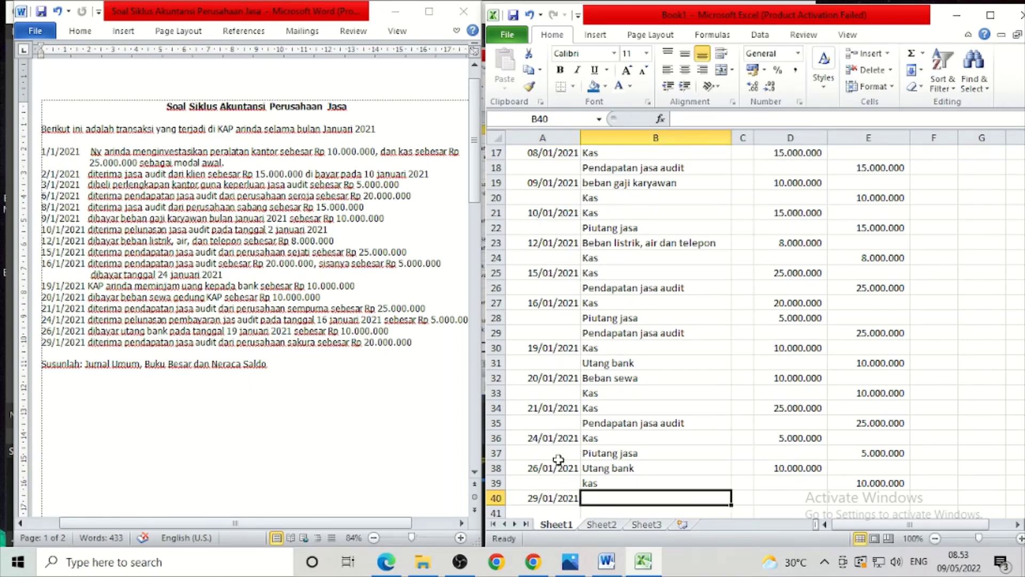
# Enter Kas in B40 and Pendapatan jasa audit in B41 as the accounts of the 29/01/2021 entry.
pyautogui.write('Kas')
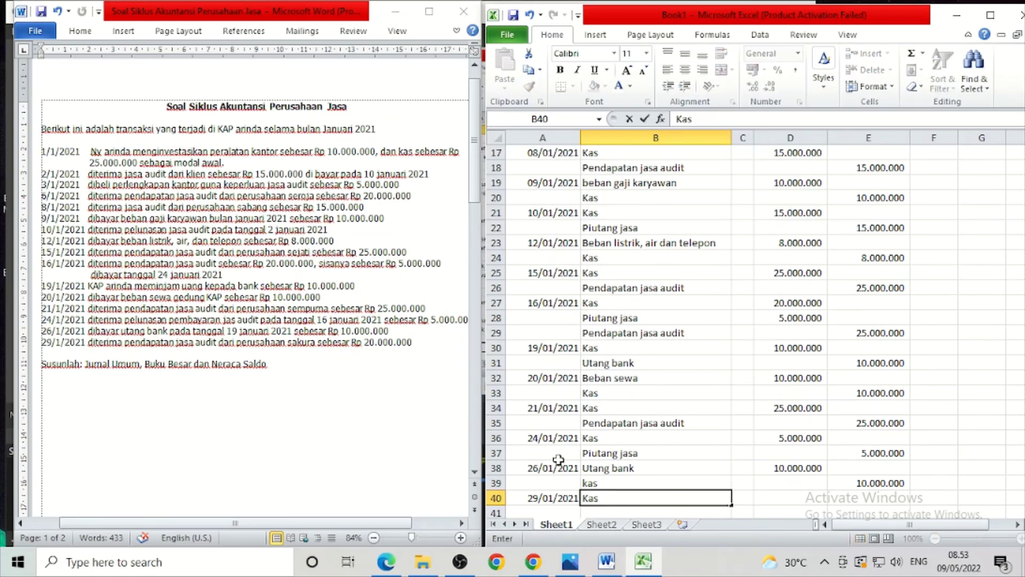
pyautogui.press('Down')
pyautogui.write('Penda')
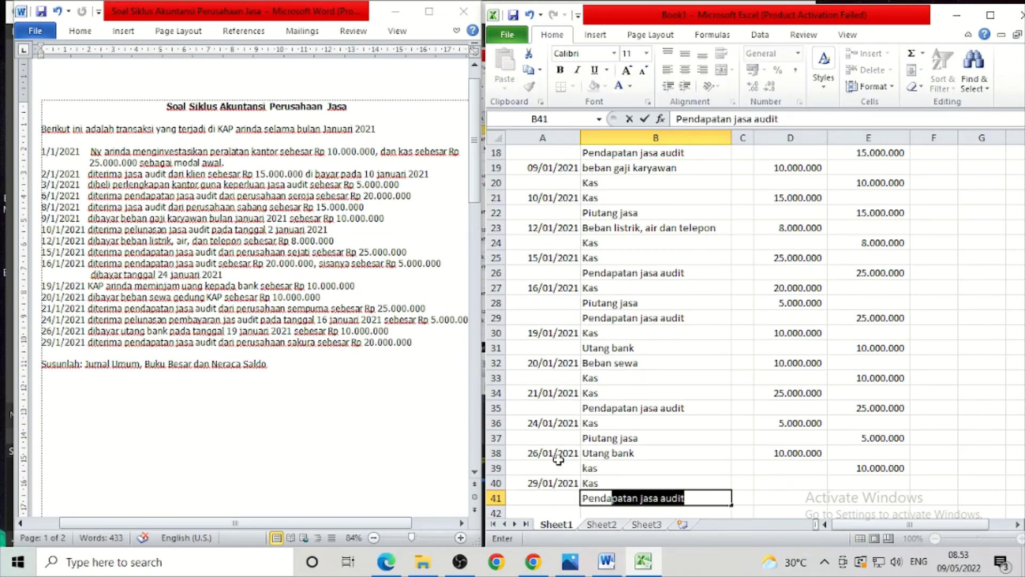
pyautogui.press('Tab')
# Enter 20000000 as the Kas debit in D40 and as the Pendapatan jasa audit credit in E41.
pyautogui.press('Tab')
pyautogui.press('Up')
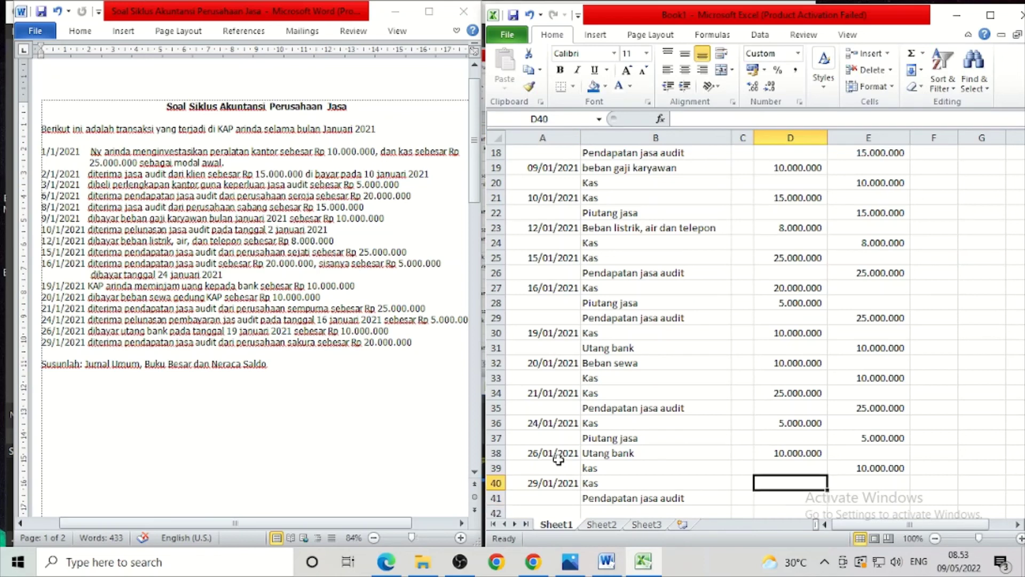
pyautogui.write('20')
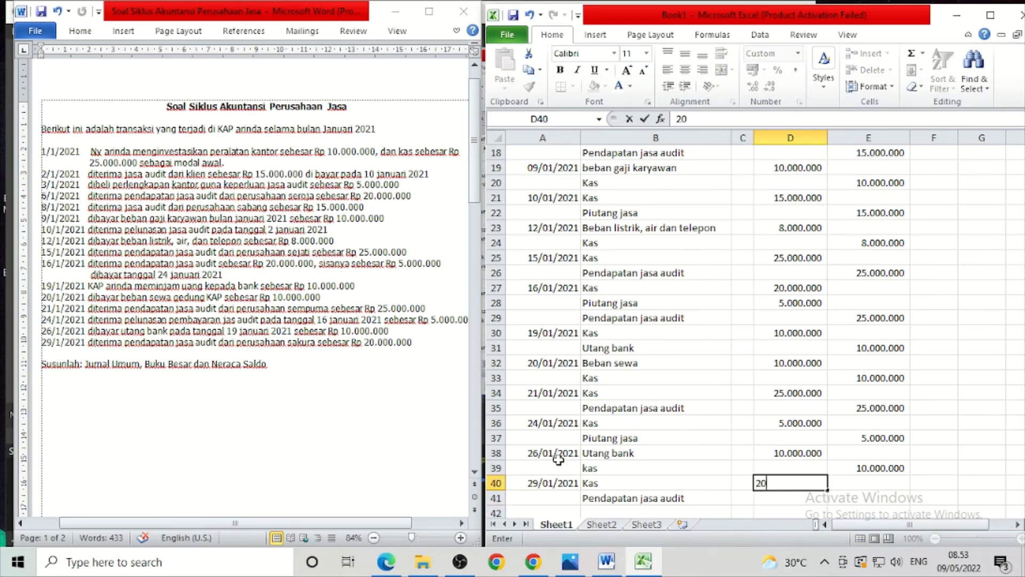
pyautogui.write('.000.000')
pyautogui.press('Return')
pyautogui.press('Tab')
pyautogui.write('20000')
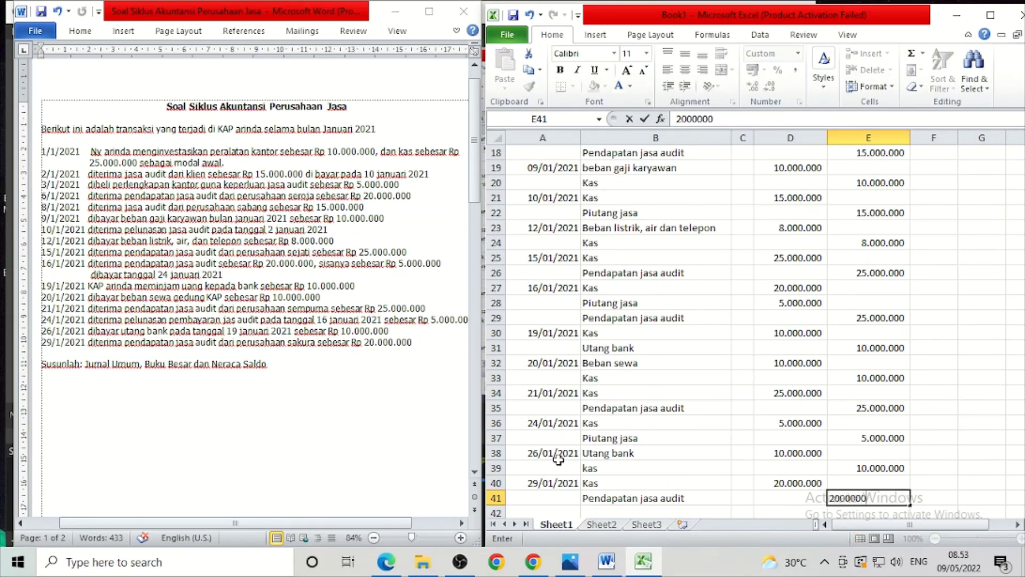
pyautogui.press('Return')
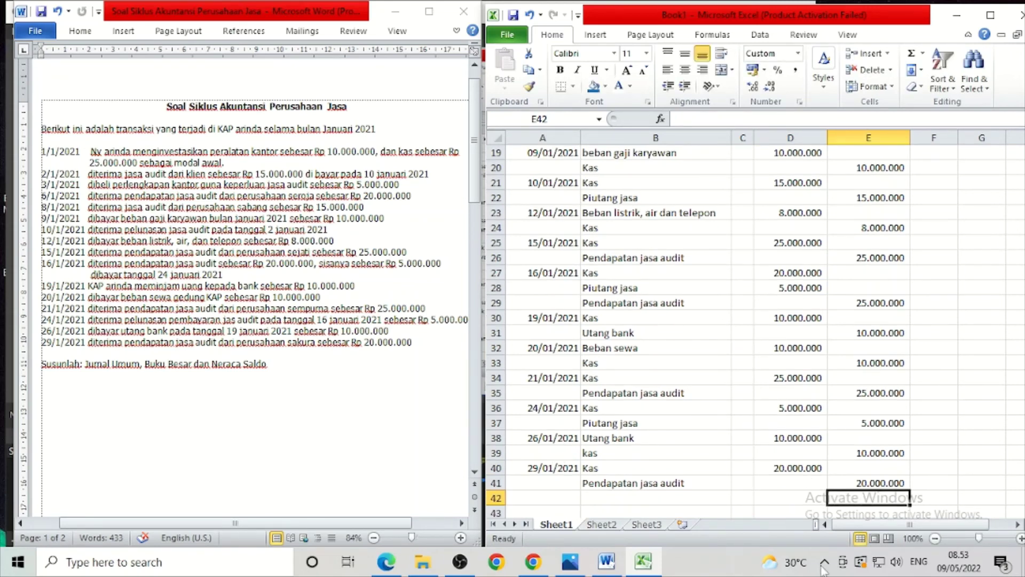
# Total the Debet and Kredit columns from row 8 to row 41 with AutoSum in D42 and E42.
pyautogui.scroll(6, 913, 470)
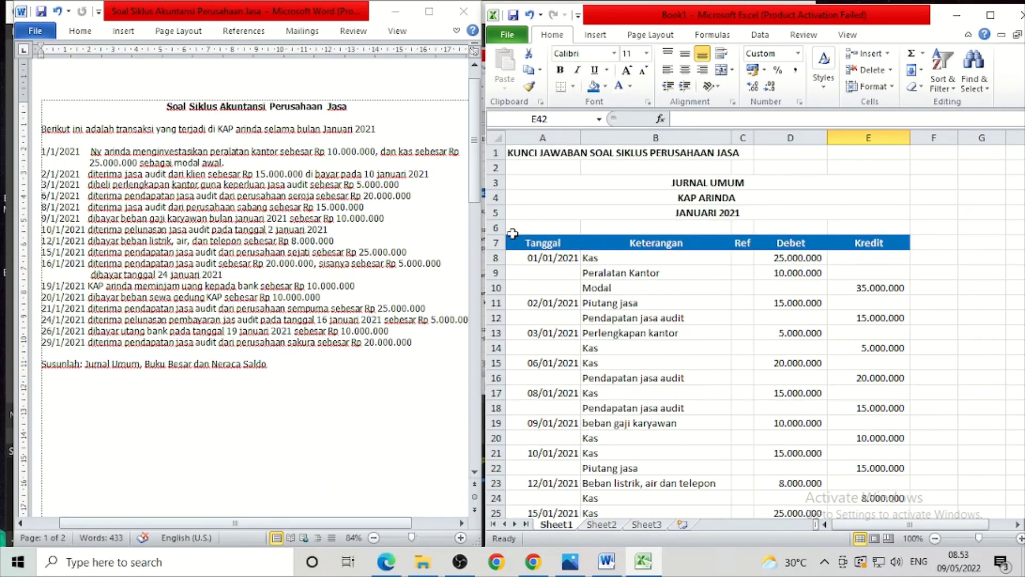
pyautogui.moveTo(796, 257); pyautogui.dragTo(882, 462)
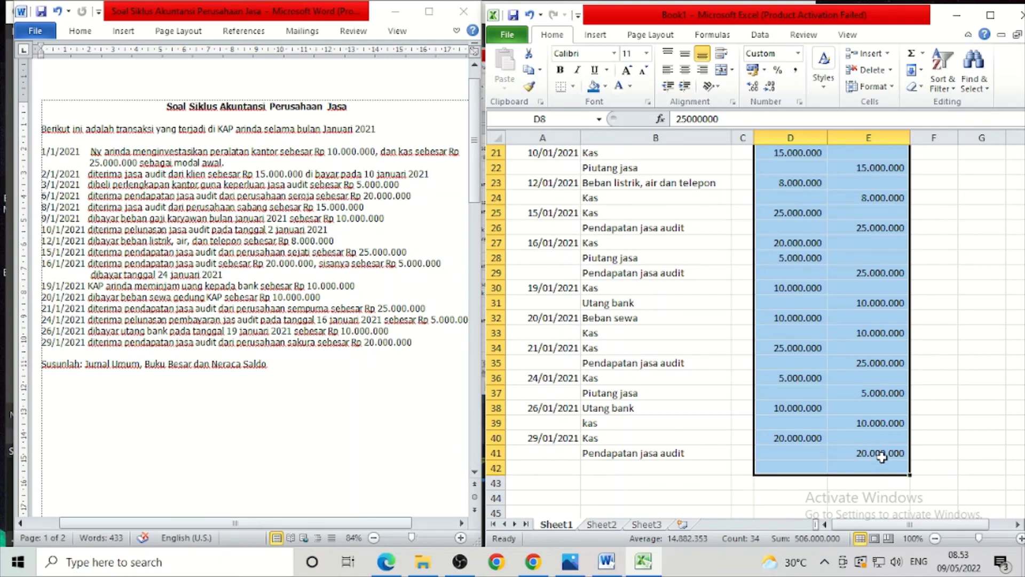
pyautogui.press('alt')
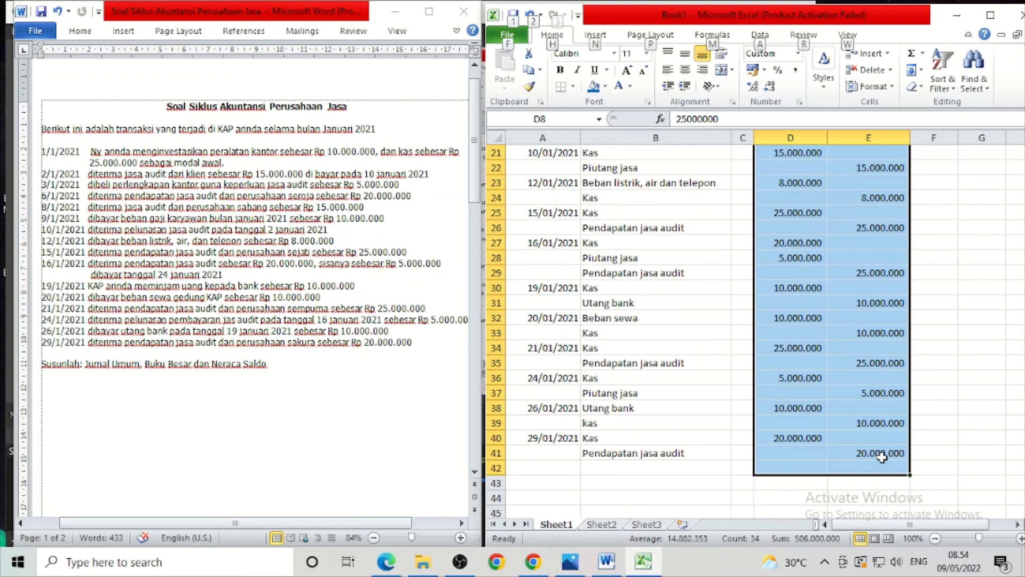
pyautogui.hotkey('alt', '=')
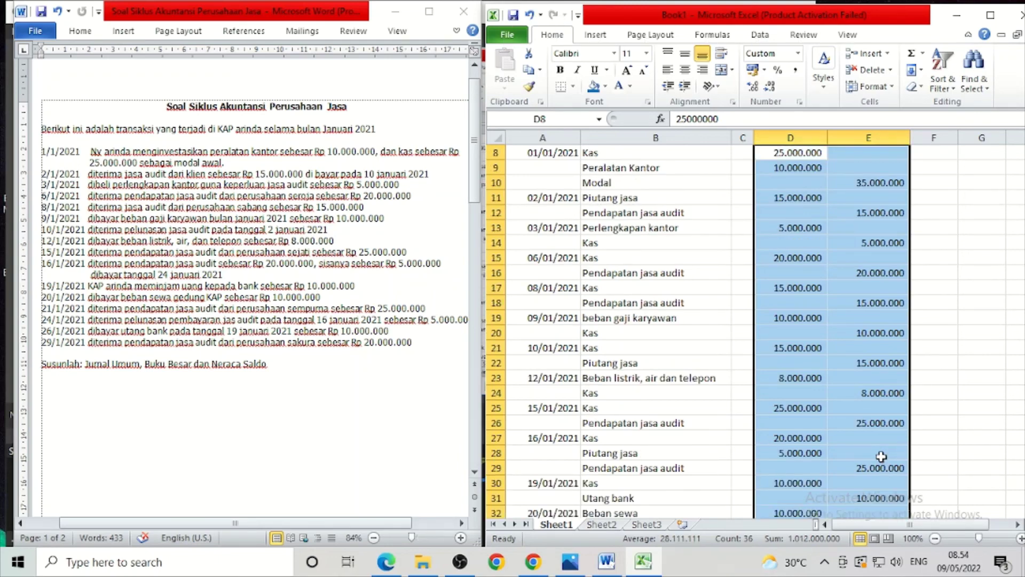
pyautogui.scroll(-6, 881, 456)
pyautogui.click(881, 457)
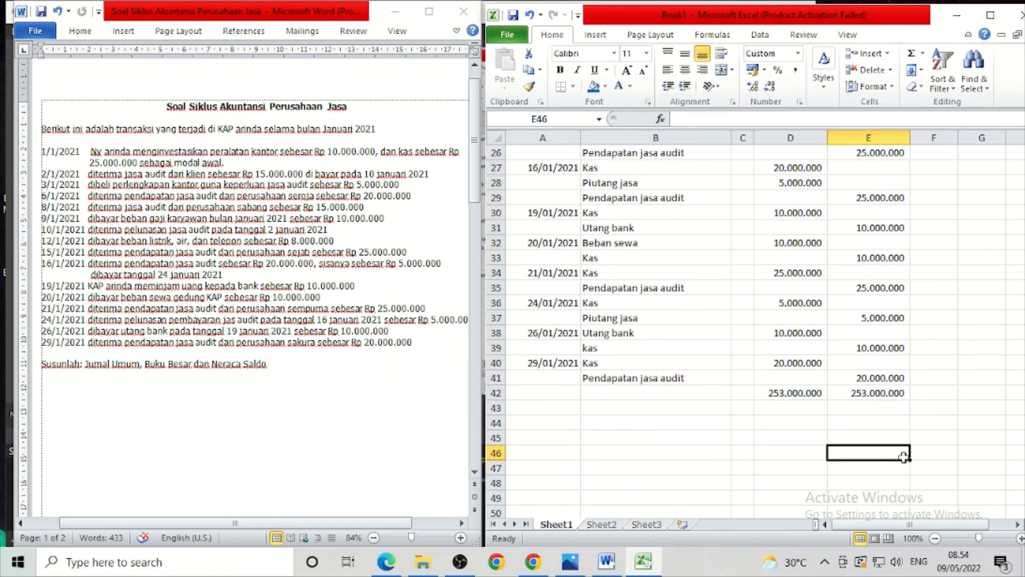
# Make the debit and credit totals in D42:E42 bold.
pyautogui.click(785, 393)
pyautogui.moveTo(784, 393); pyautogui.dragTo(867, 393)
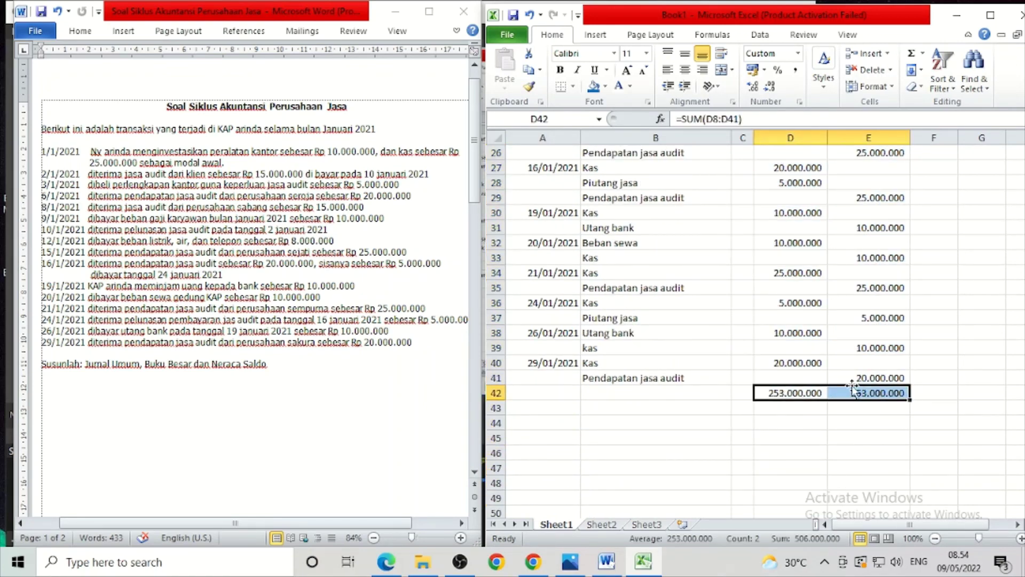
pyautogui.click(560, 70)
# Apply All Borders to the journal entries and totals row in A8:E42 and check the bordered table.
pyautogui.scroll(8, 939, 466)
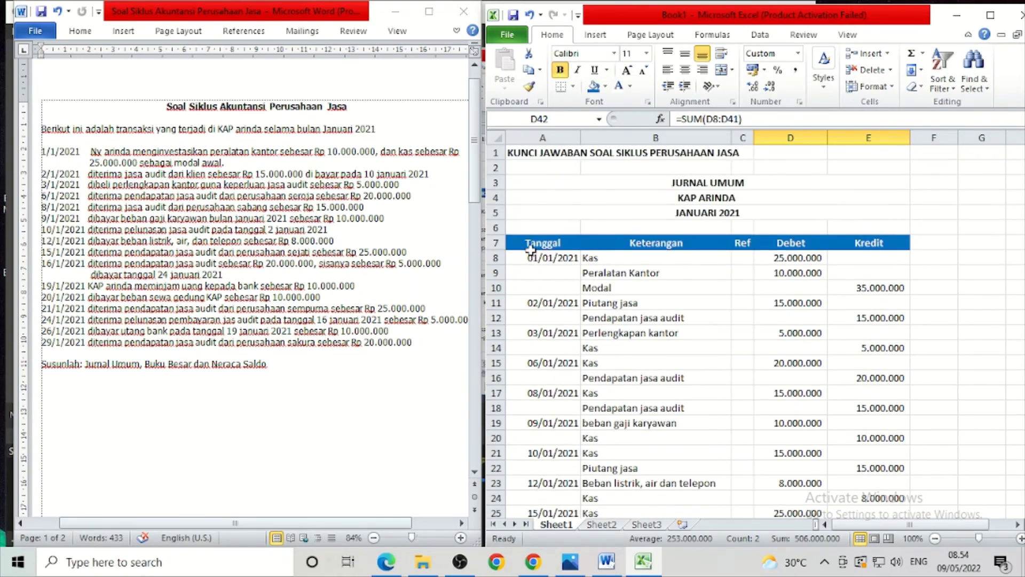
pyautogui.moveTo(531, 250); pyautogui.dragTo(832, 473)
pyautogui.click(572, 86)
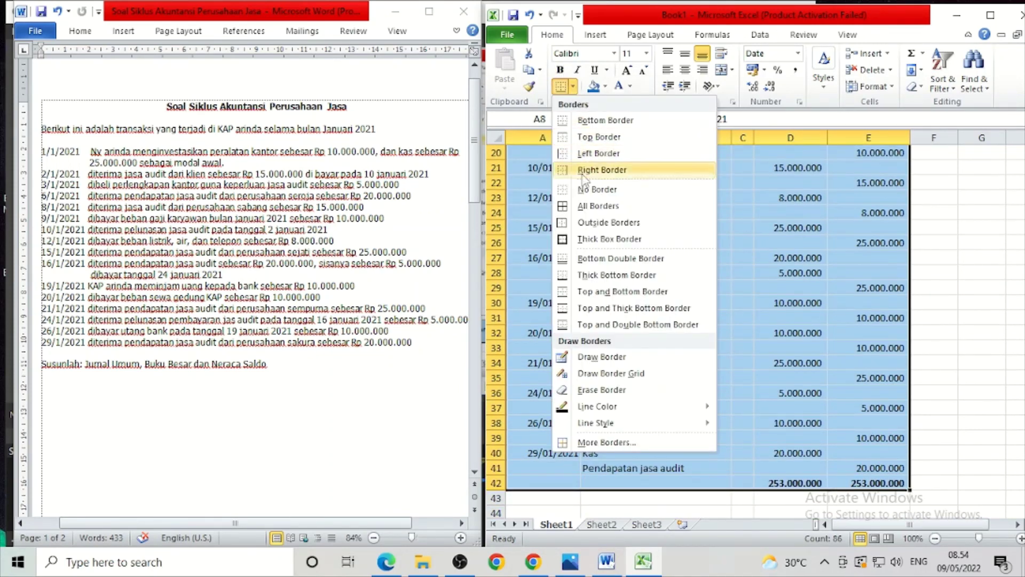
pyautogui.click(571, 206)
pyautogui.scroll(7, 800, 320)
pyautogui.click(981, 378)
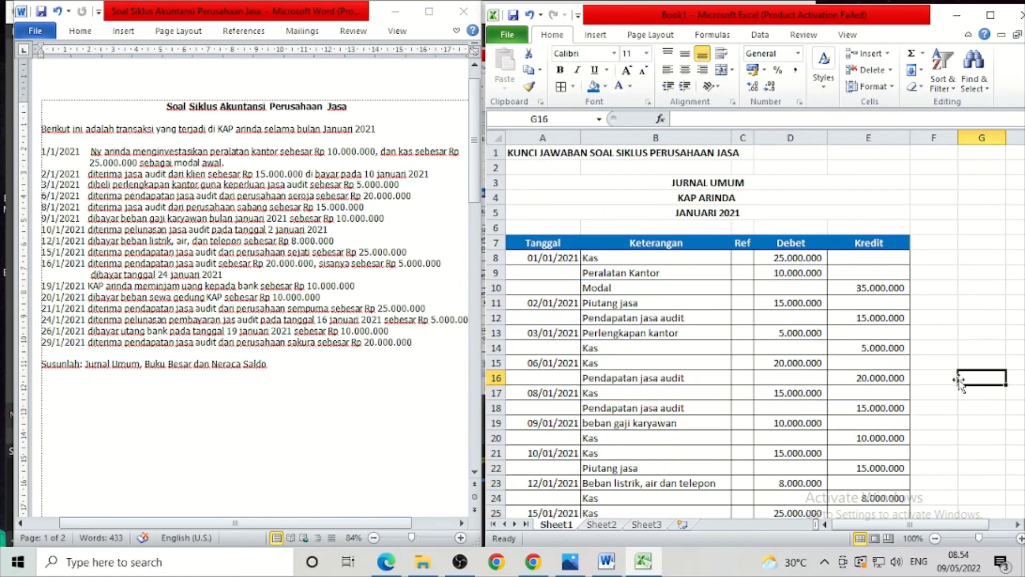
pyautogui.scroll(-6, 982, 471)
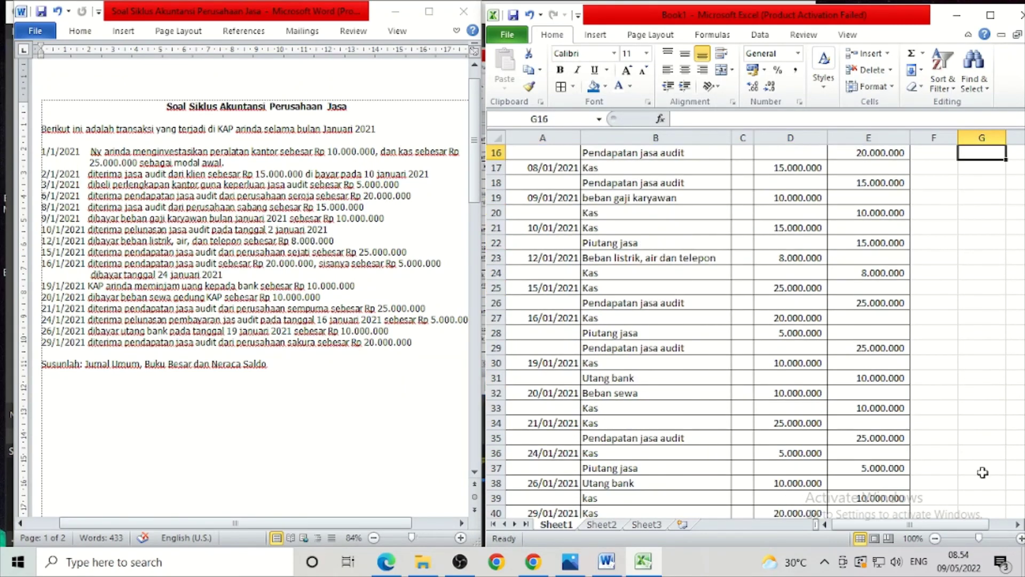